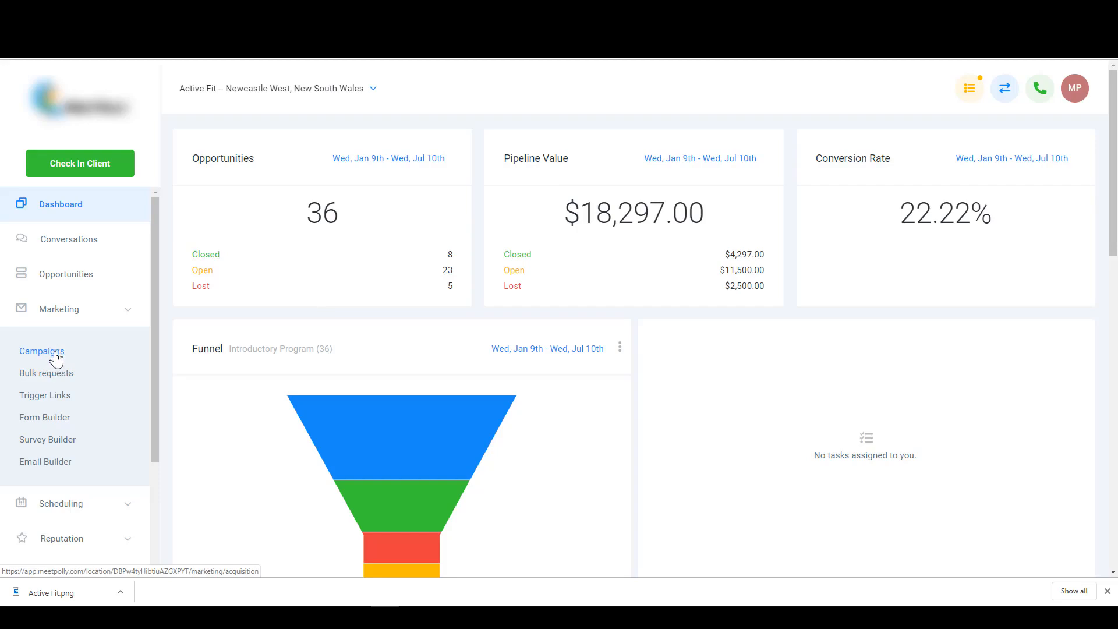
- Open Marketing > Campaigns and create a new draft campaign, 'Campaign 1'
left_click(68, 319)
left_click(69, 320)
left_click(51, 356)
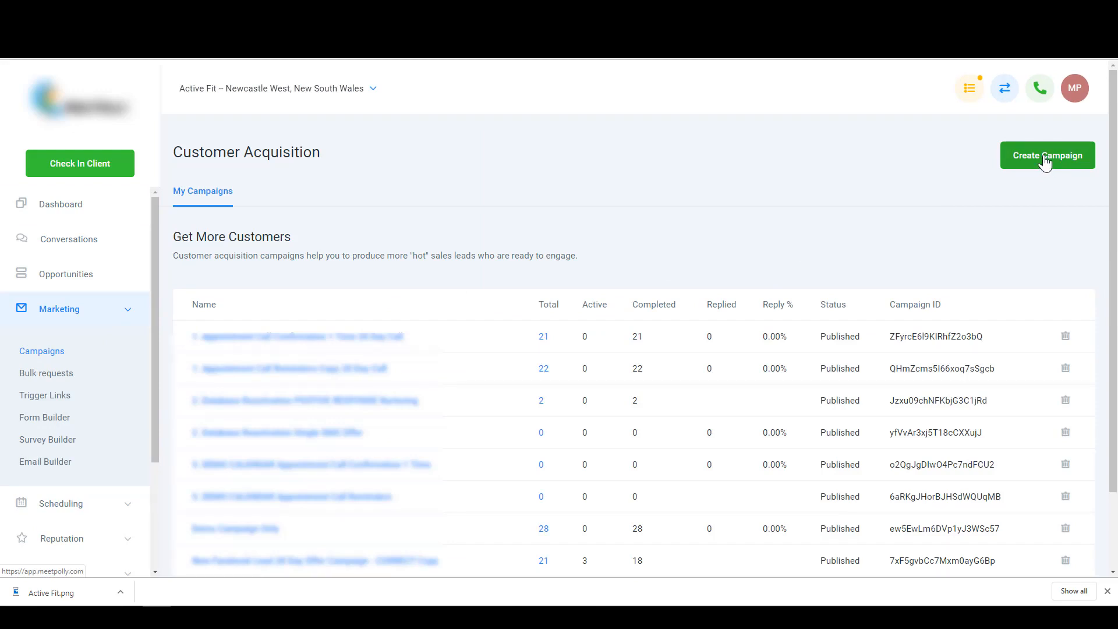
left_click(1044, 157)
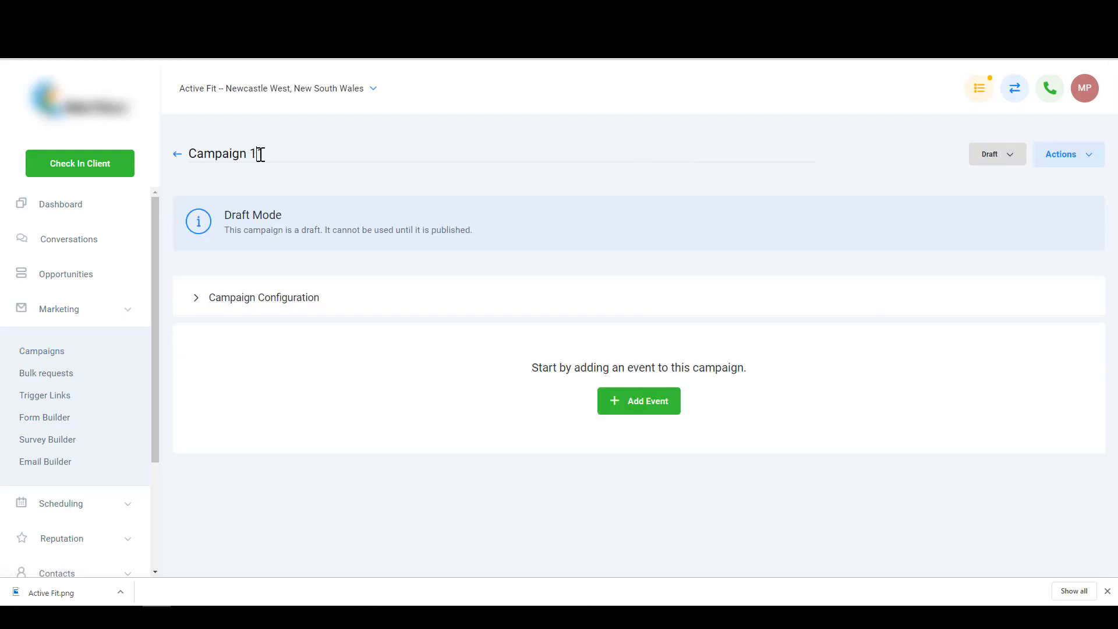
- Rename the campaign 'Demo Email Campaign', set its status to Published, and expand Campaign Configuration
triple_click(261, 154)
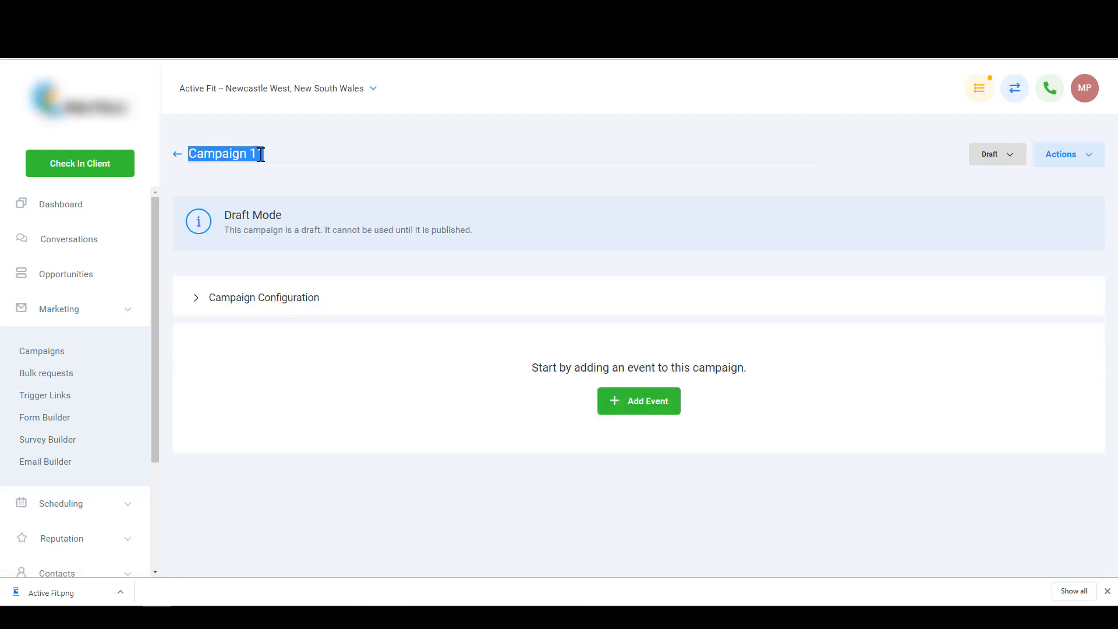
type("D")
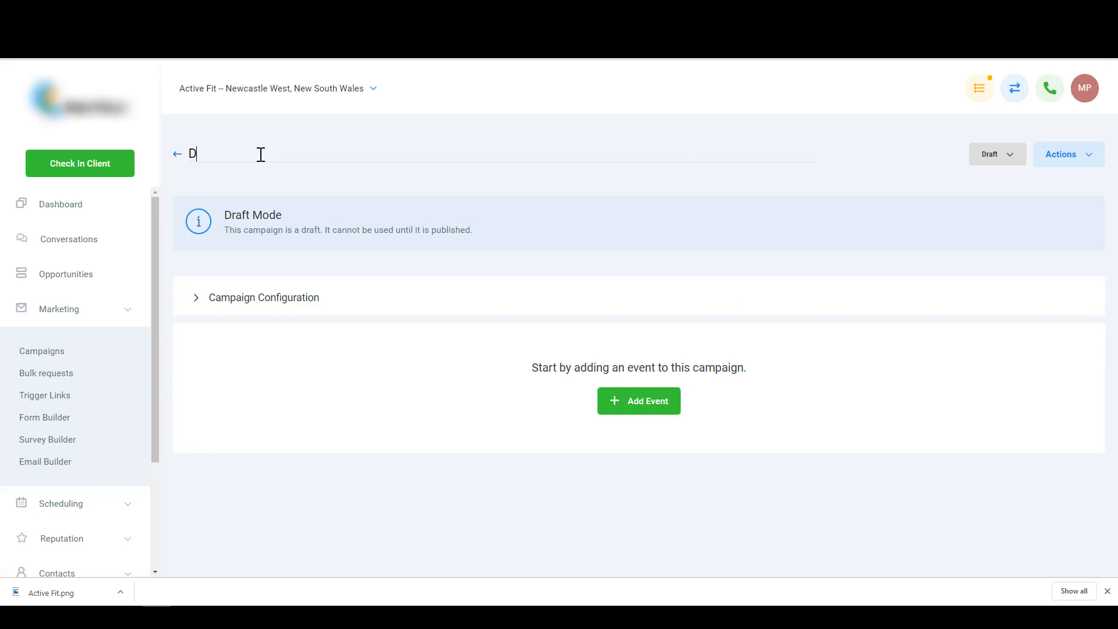
type("emo Email Campaign")
left_click(997, 155)
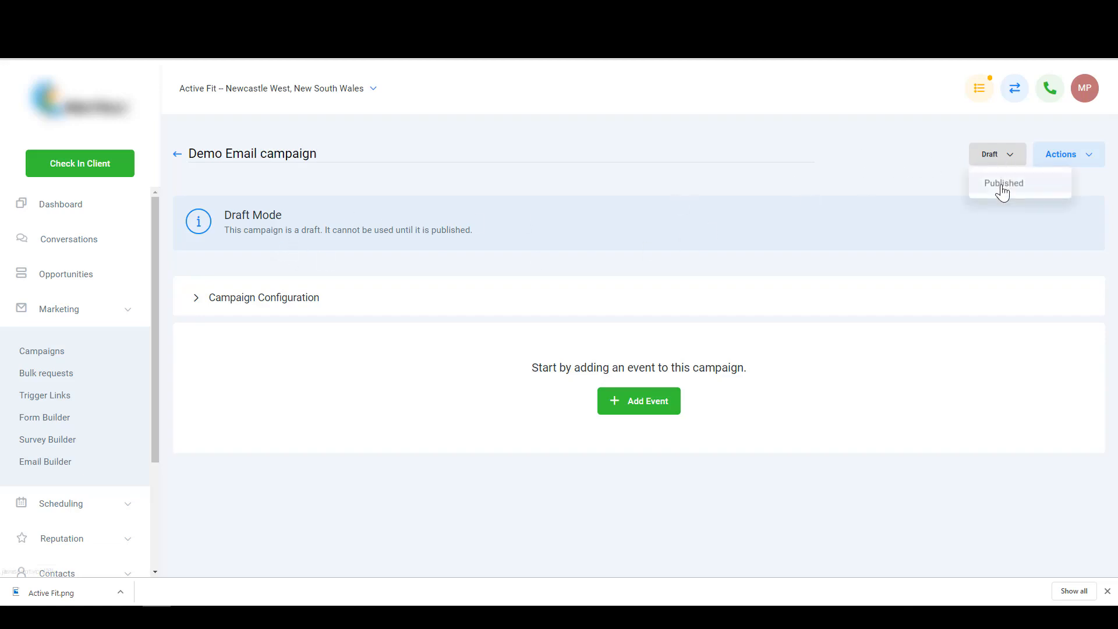
left_click(1001, 183)
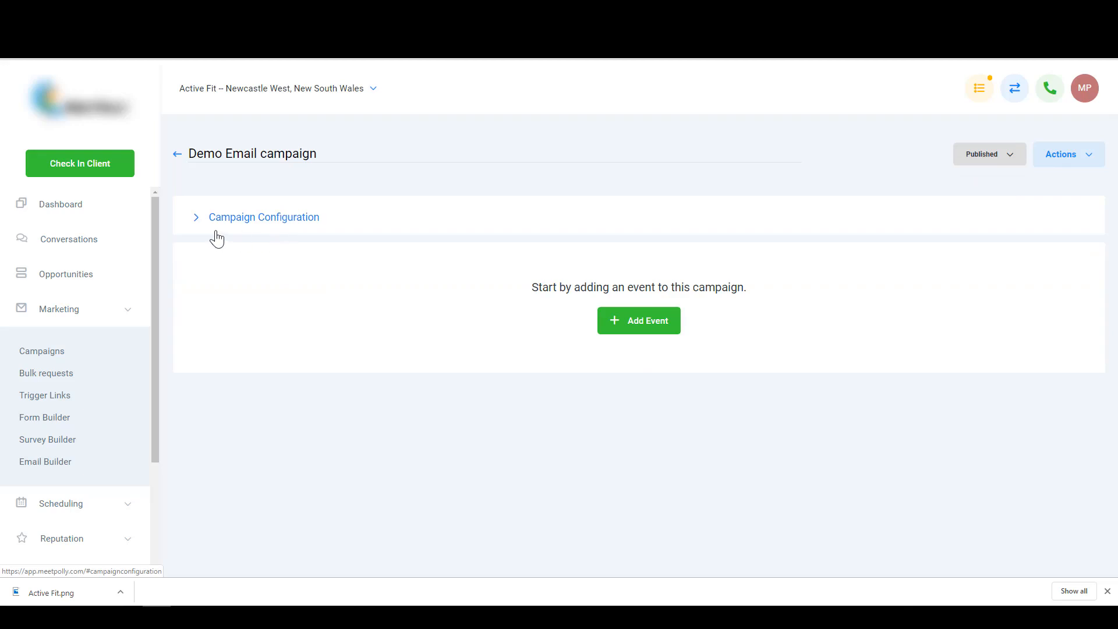
left_click(972, 156)
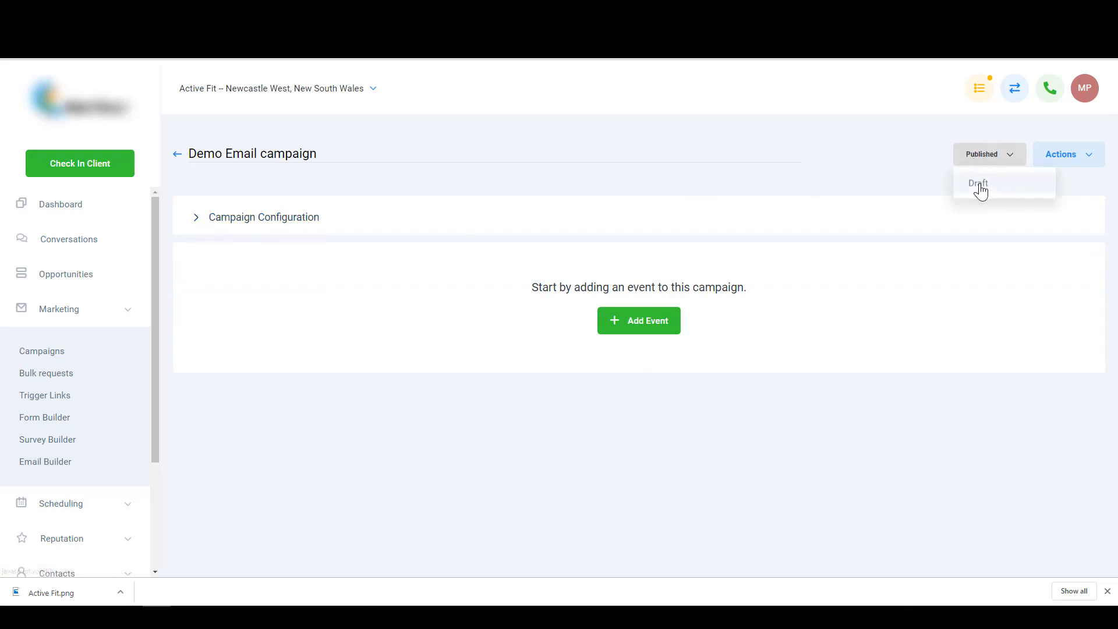
left_click(978, 187)
left_click(991, 162)
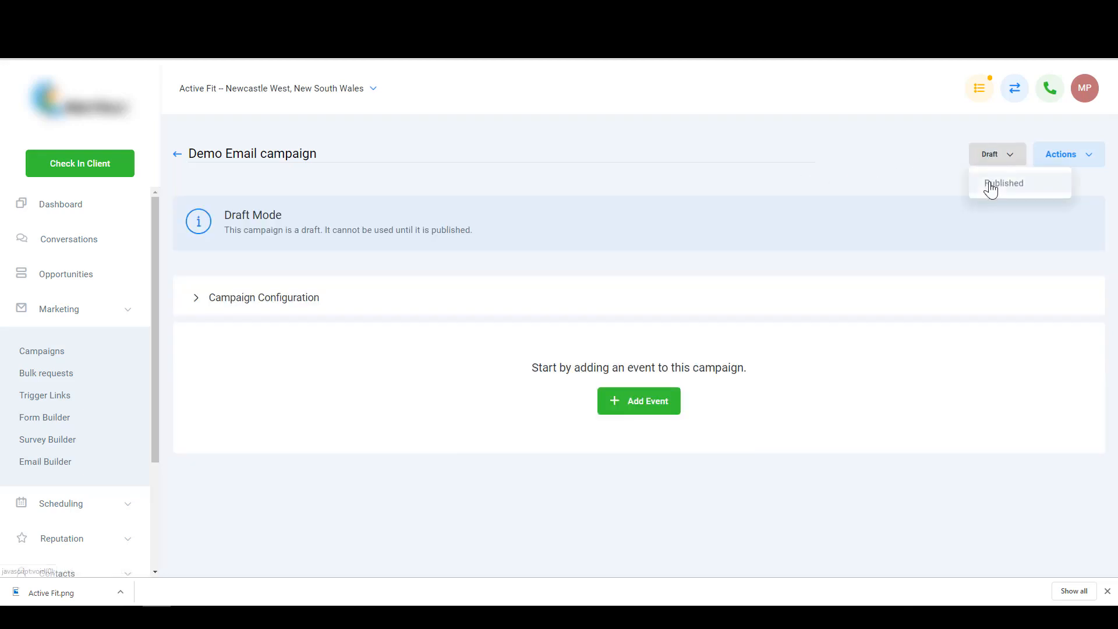
left_click(989, 182)
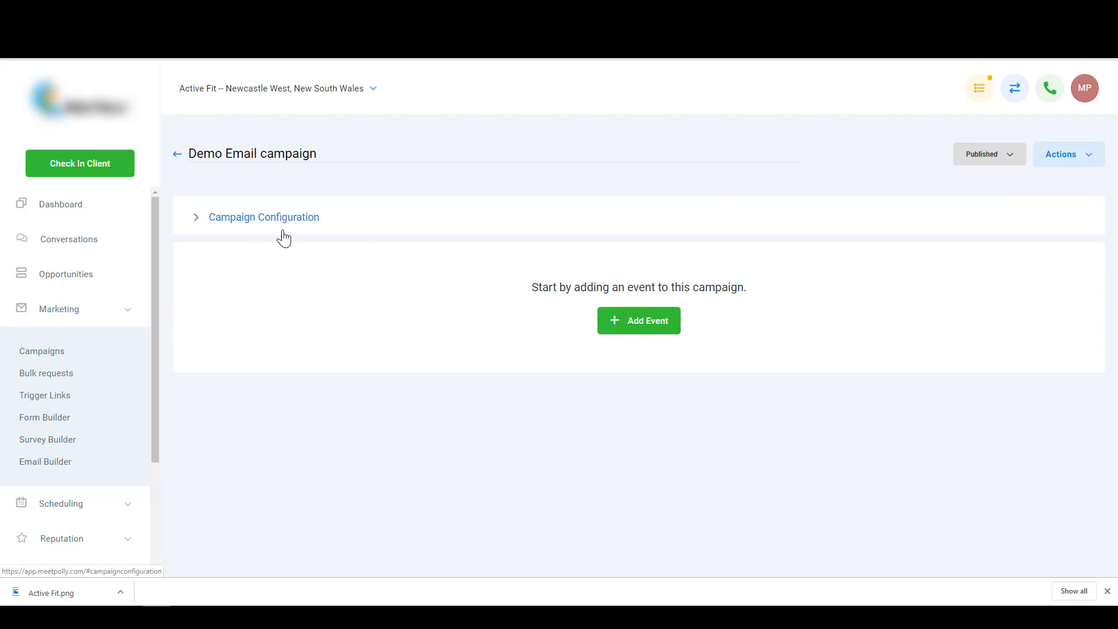
left_click(197, 223)
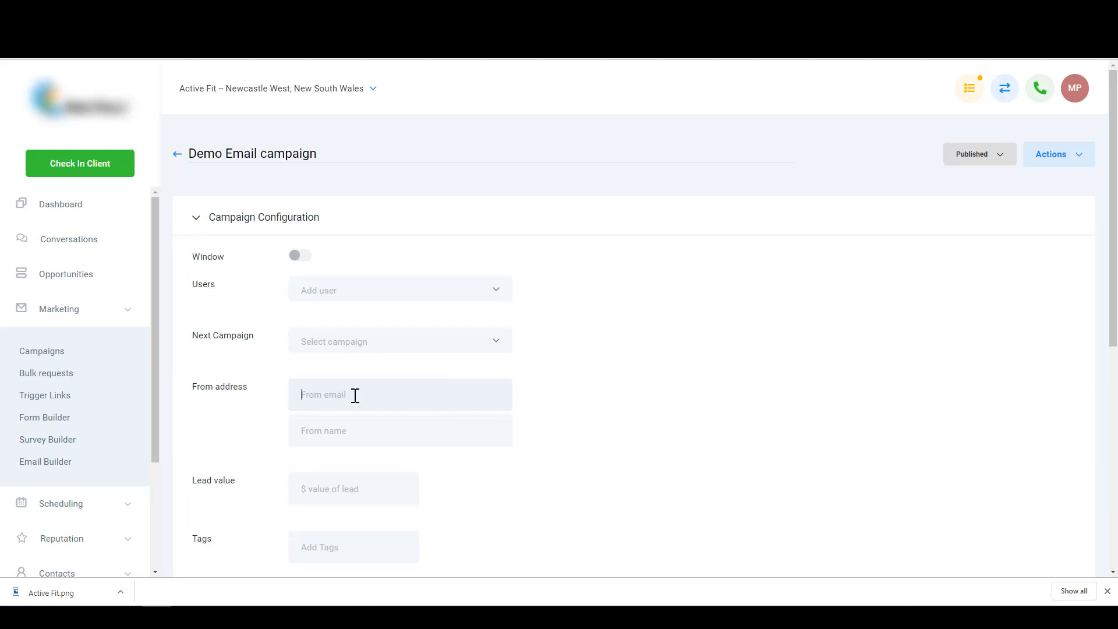
- Enter the sender's email address and the sender's full name in the configuration
left_click(400, 436)
- Switch off Stop on response and save the campaign configuration
scroll(247, 391, "down", 1)
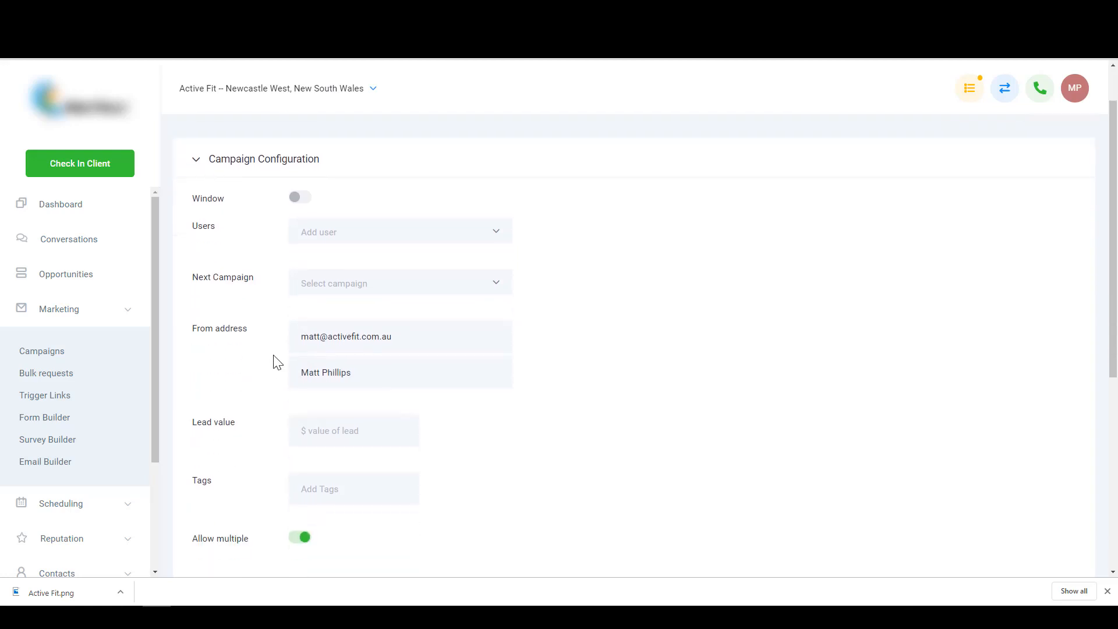
scroll(267, 359, "down", 1)
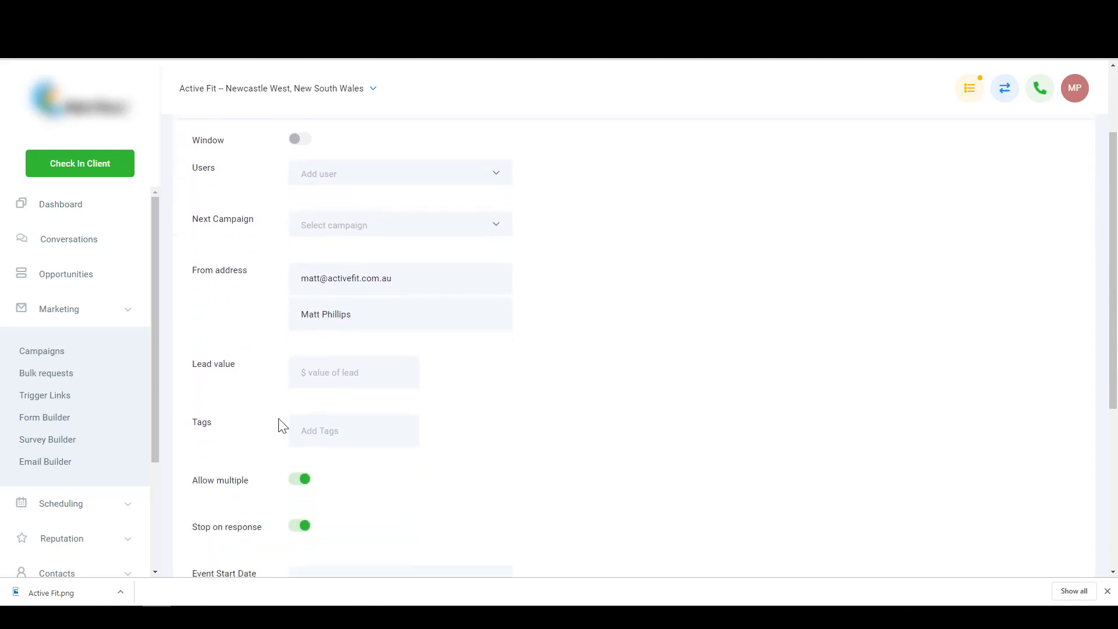
left_click(301, 526)
scroll(341, 495, "up", 1)
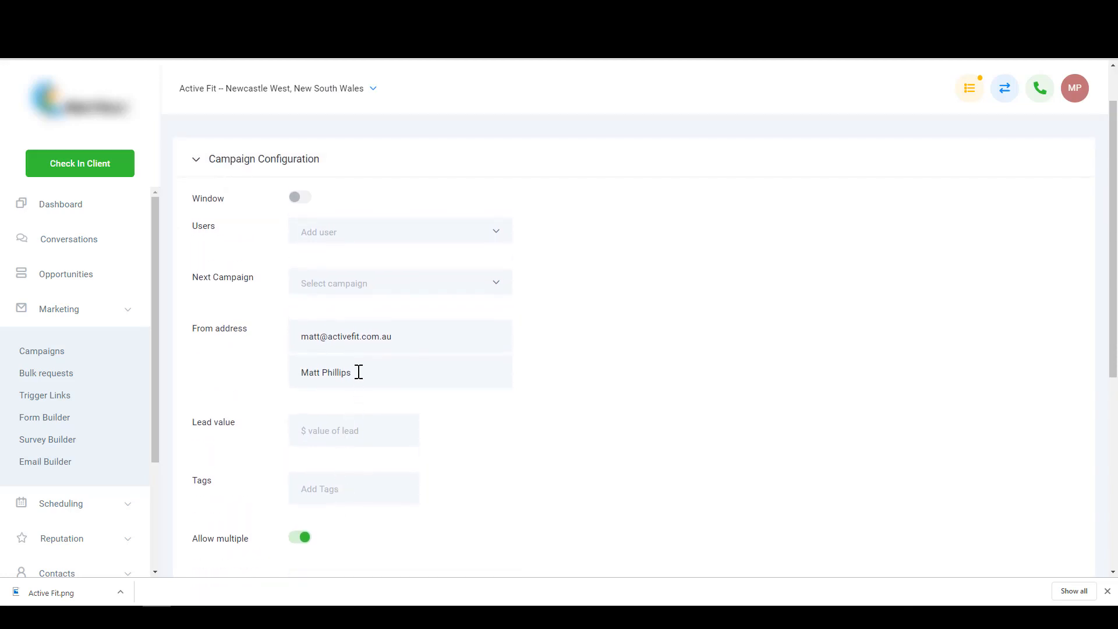
left_click_drag(426, 336, 196, 340)
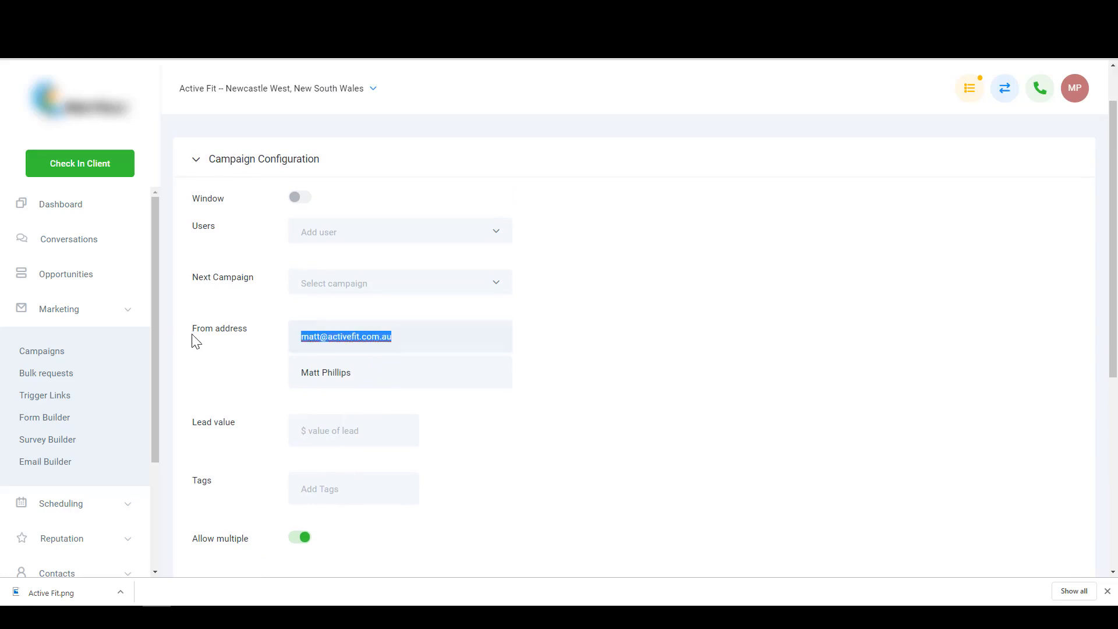
left_click(397, 375)
scroll(352, 408, "down", 1)
scroll(349, 407, "down", 2)
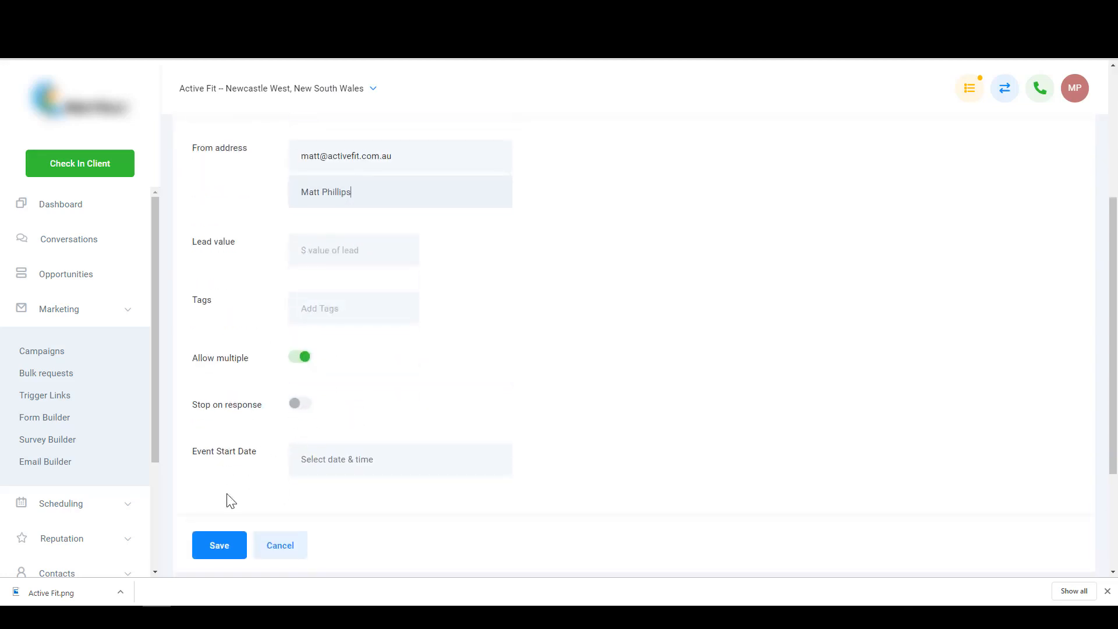
left_click(215, 548)
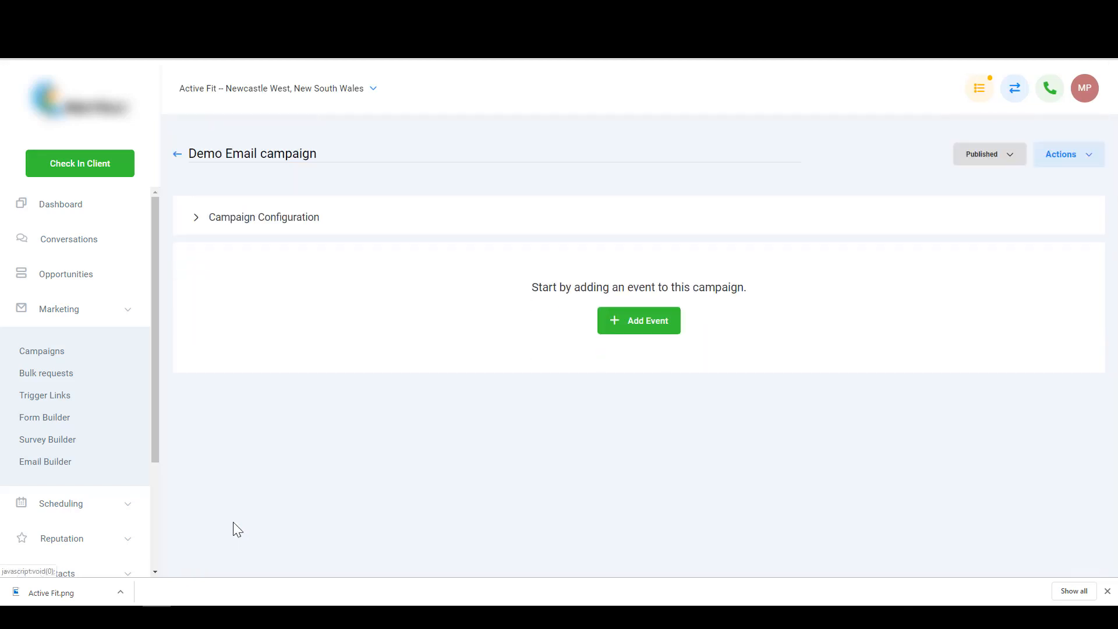
- Add an Email event and replace its default name with 'This is a label of the email'
left_click(655, 326)
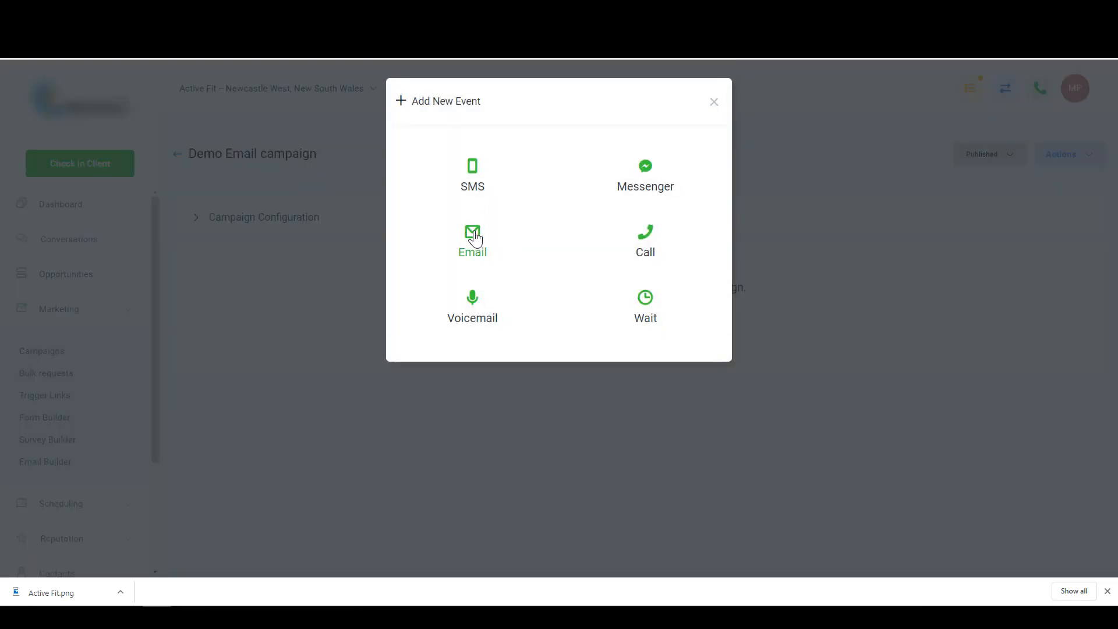
left_click(474, 236)
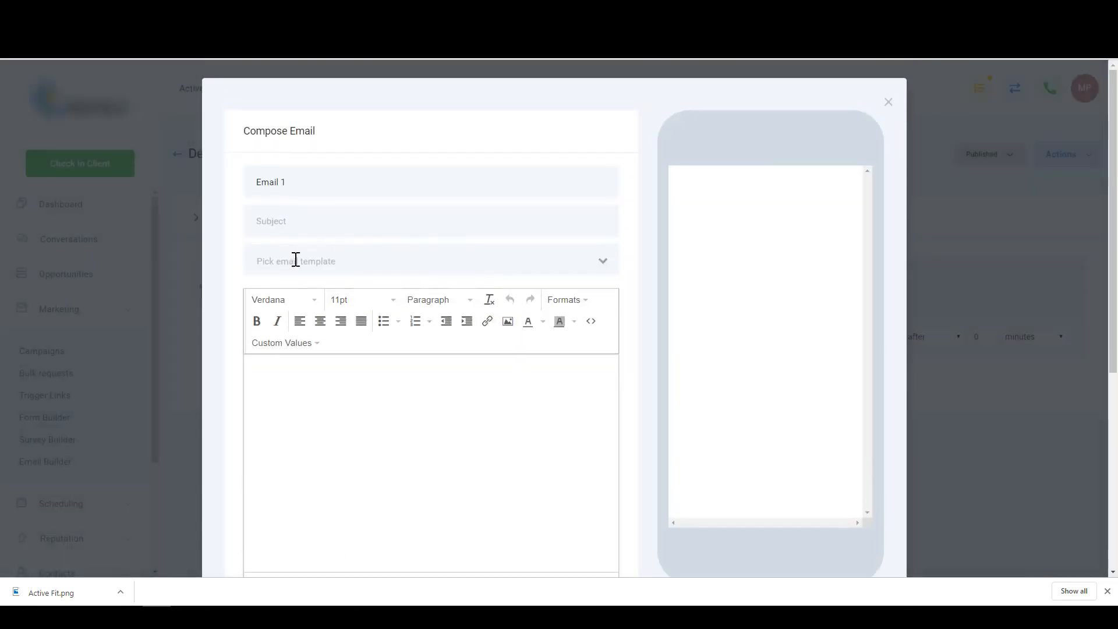
left_click(323, 182)
key("ctrl+a")
key("BackSpace")
type("This is a label of the email")
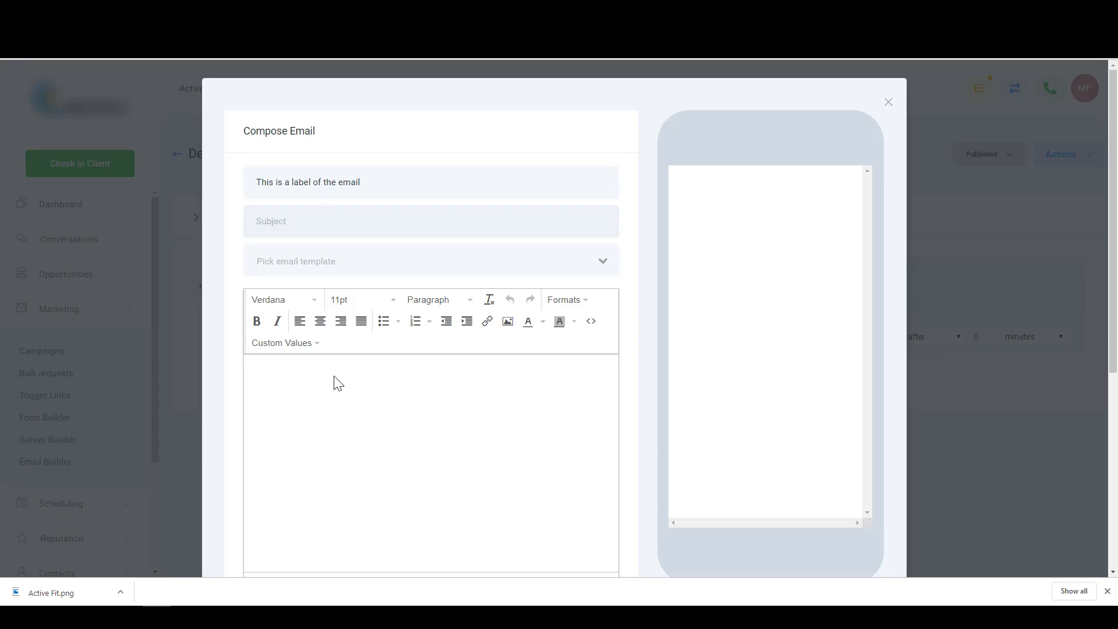
- Set the email subject to '{{contact.first_name}}, thank you' using the First Name custom value
left_click(310, 344)
mouse_move(282, 370)
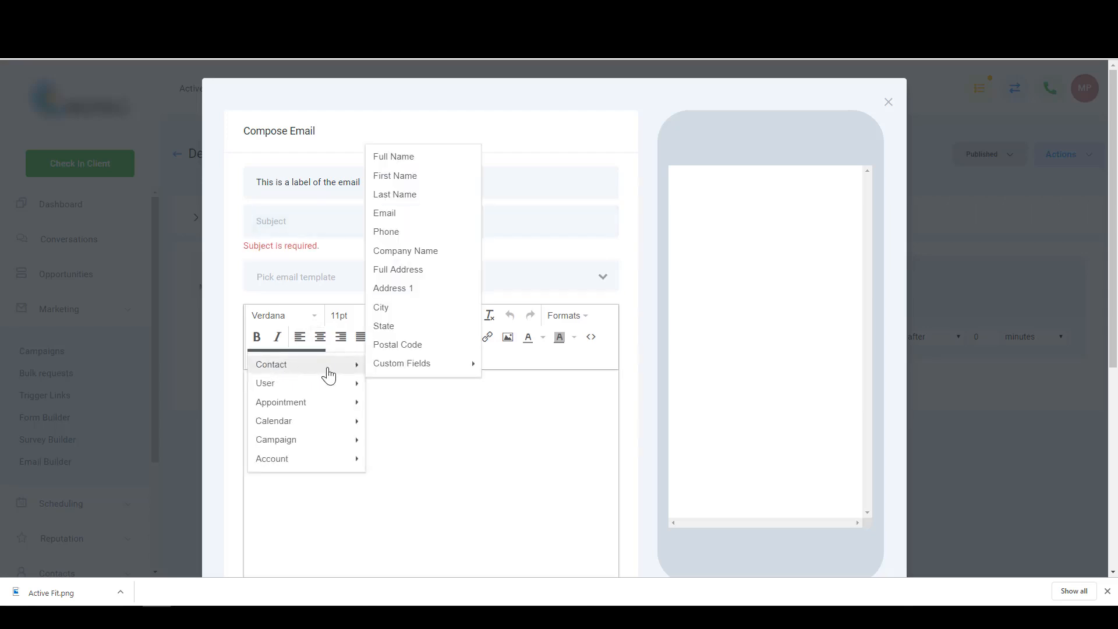
left_click(405, 176)
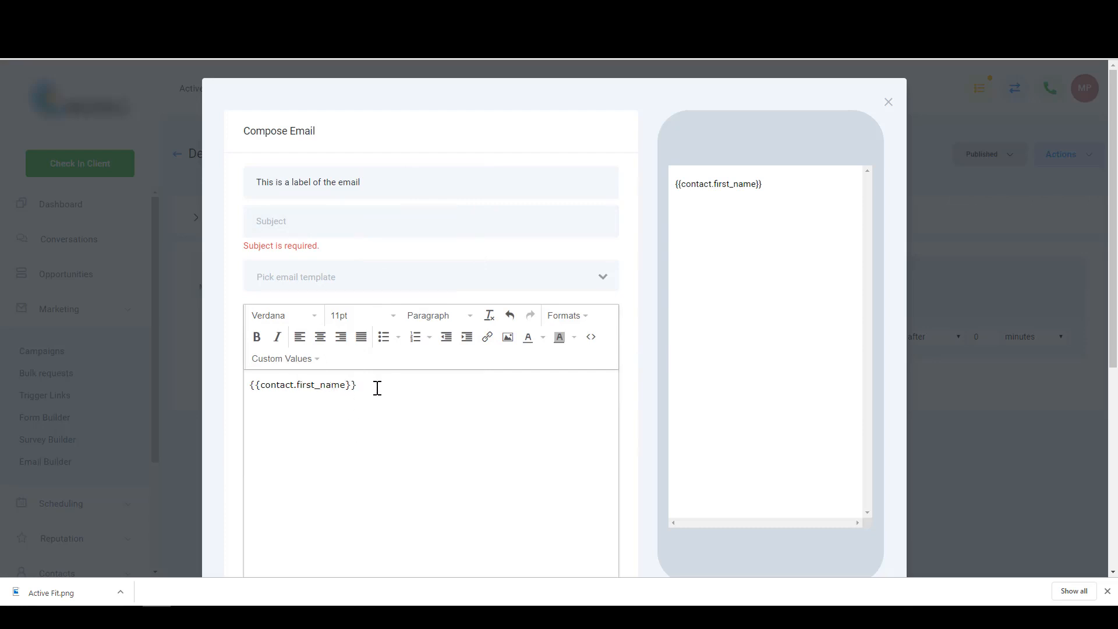
left_click_drag(389, 385, 173, 391)
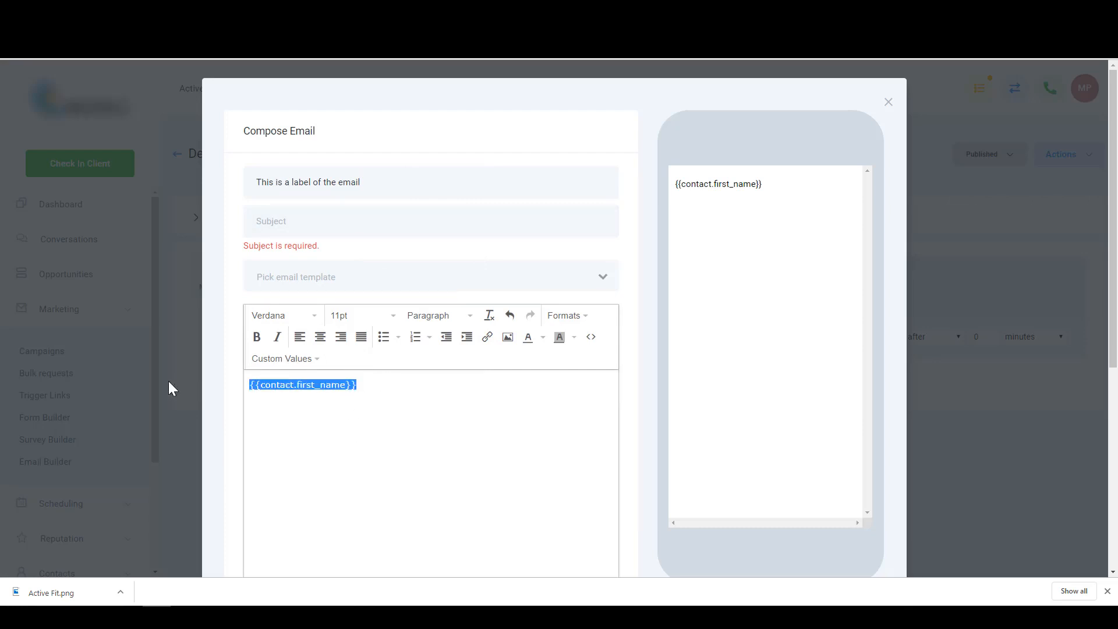
key("ctrl+c")
left_click(295, 220)
key("ctrl+v")
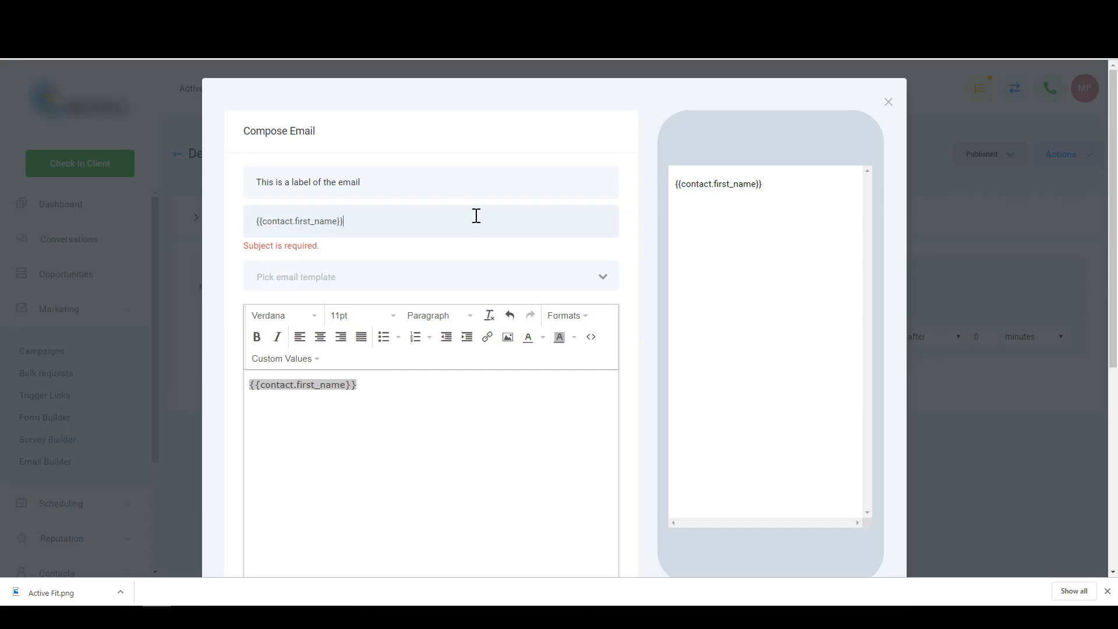
type(", thank you")
- Start the email body with 'Hi' and remove the first-name placeholder from the body
left_click(365, 262)
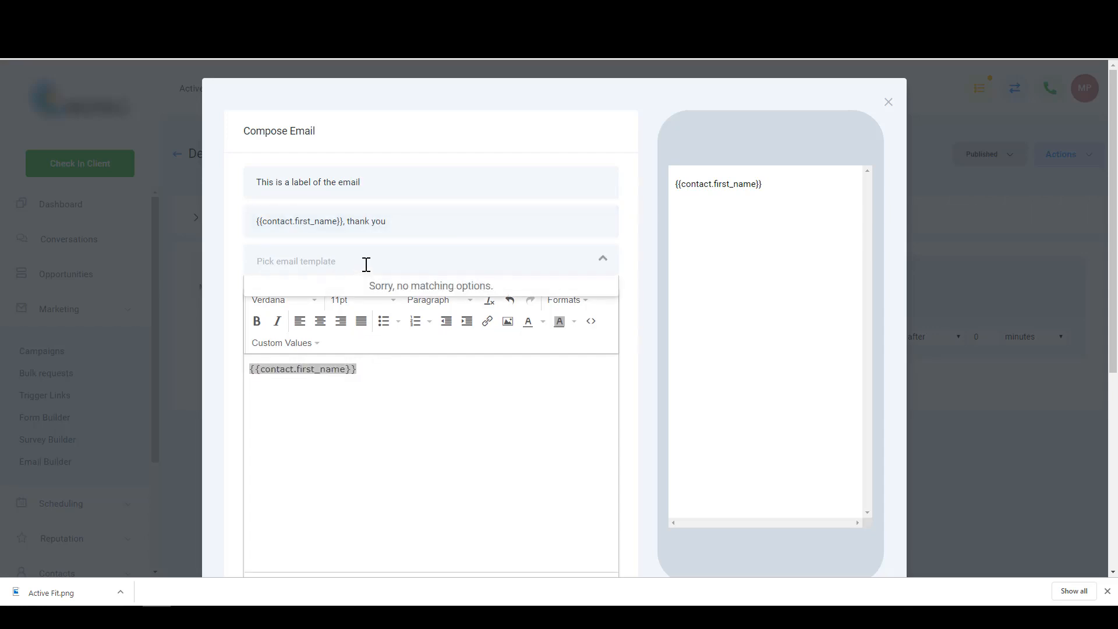
left_click(365, 262)
left_click(398, 384)
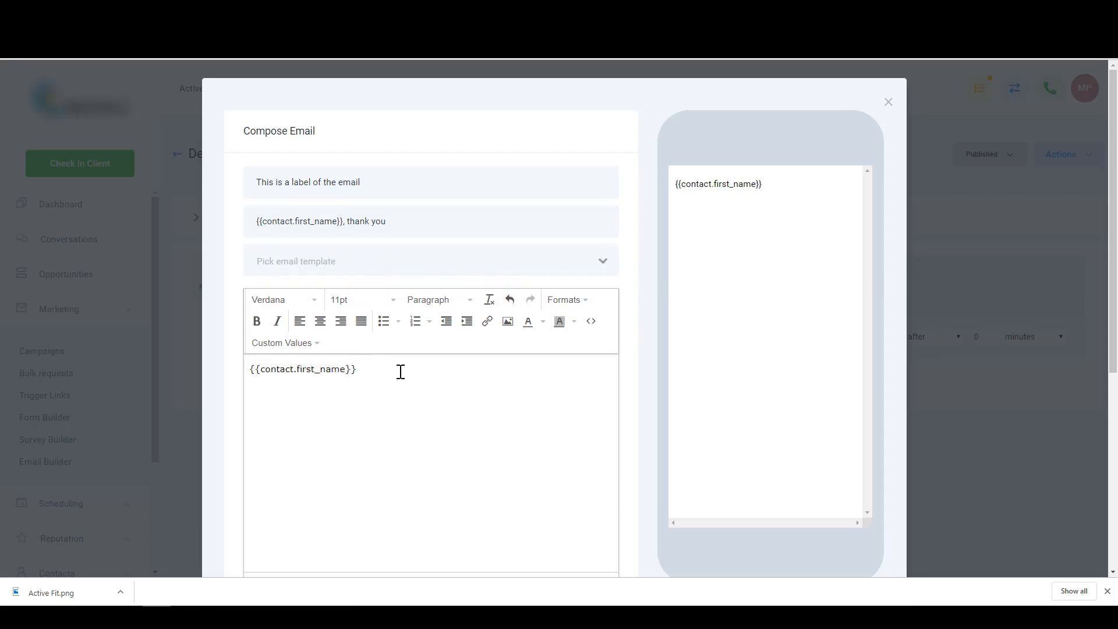
left_click_drag(401, 371, 183, 370)
left_click(262, 364)
type("Hi")
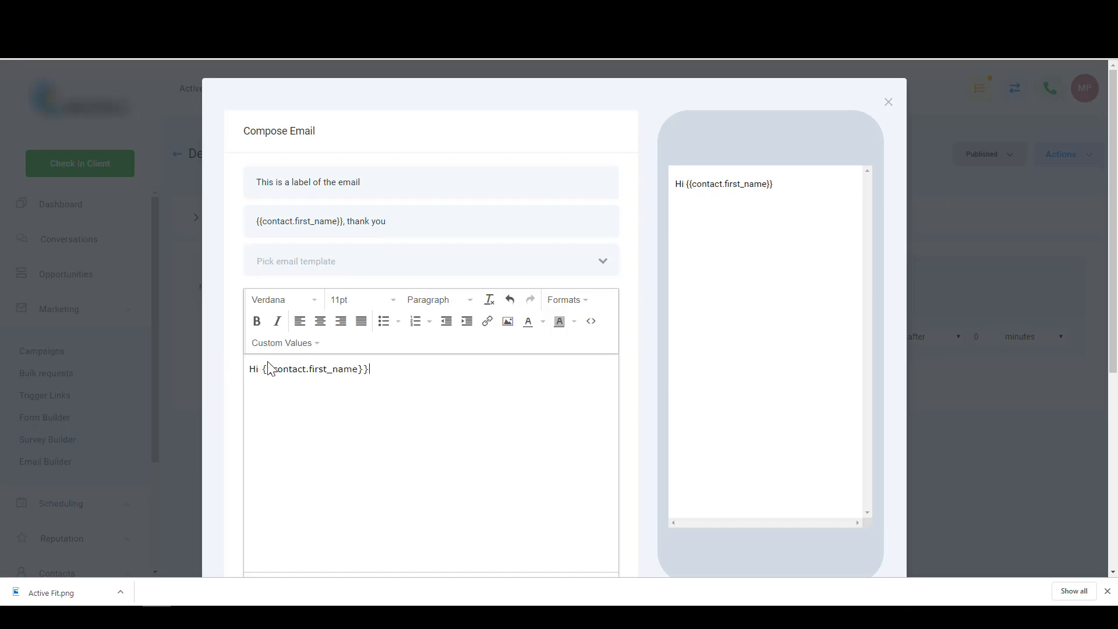
left_click_drag(262, 368, 551, 385)
key("BackSpace")
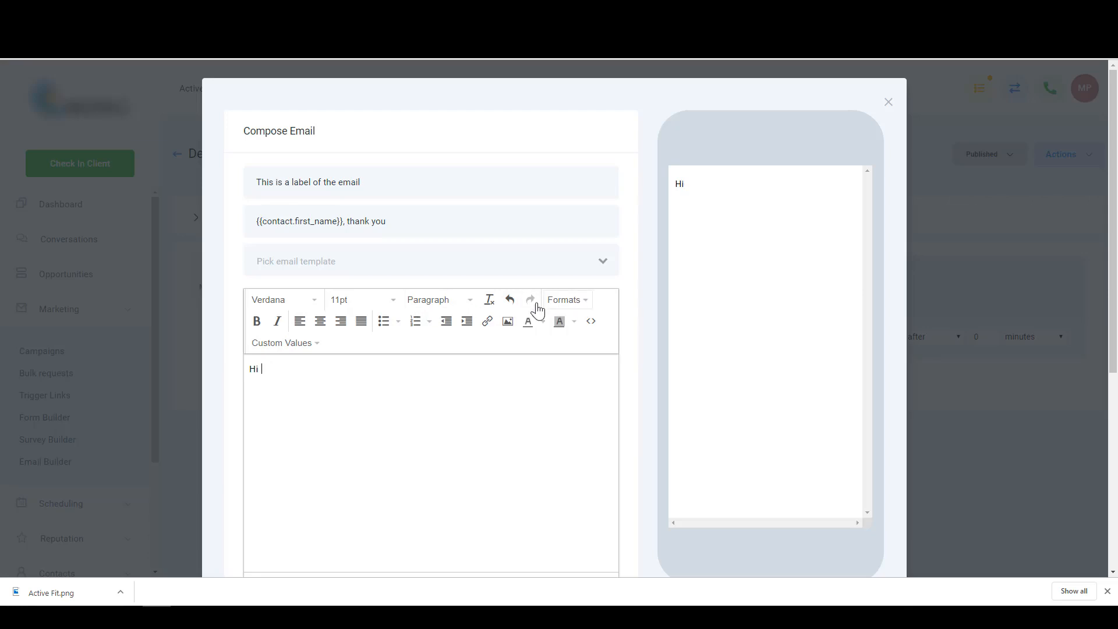
left_click(315, 348)
mouse_move(318, 368)
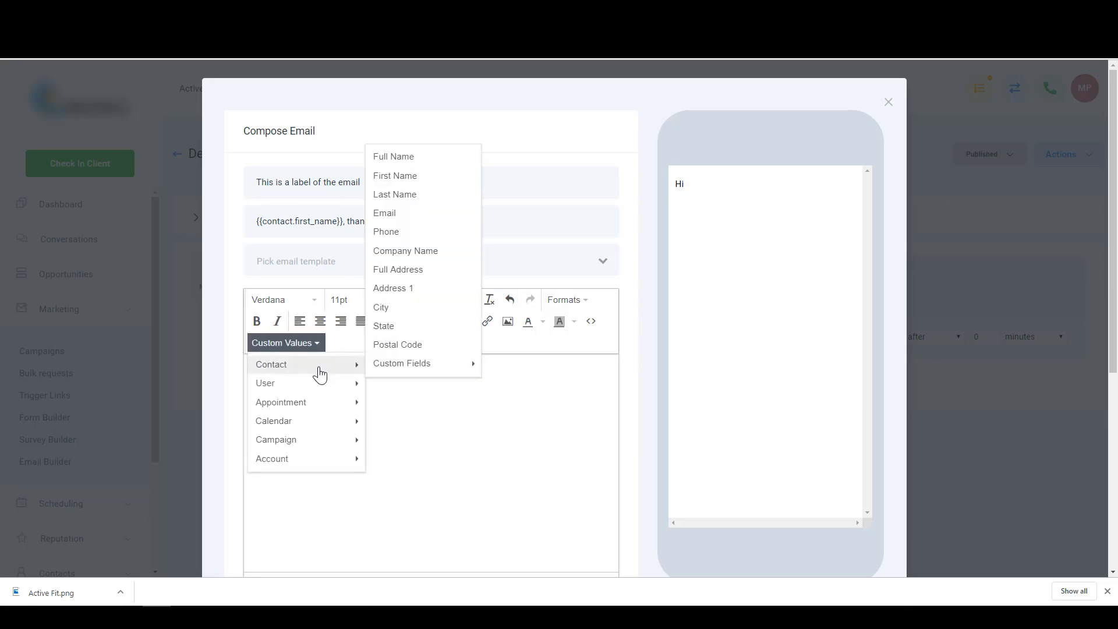
mouse_move(396, 367)
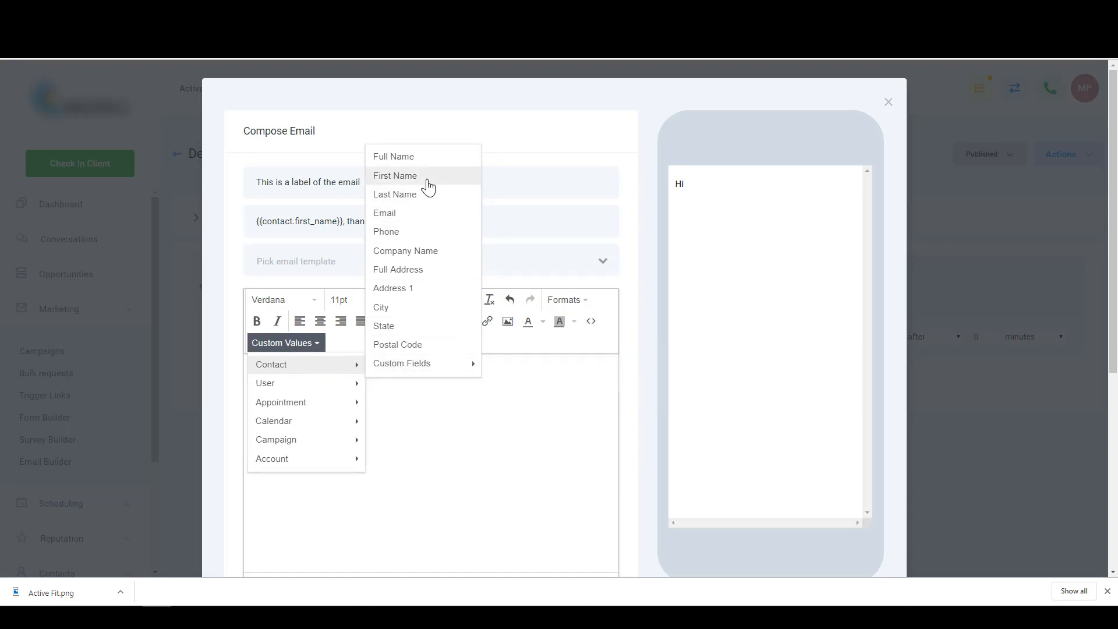
mouse_move(307, 386)
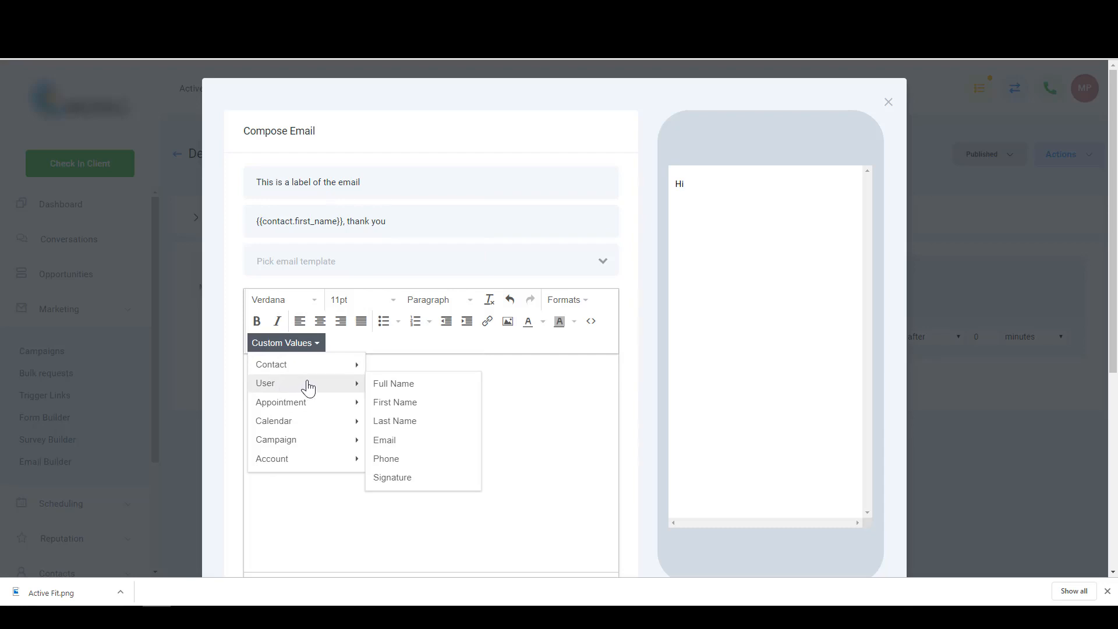
mouse_move(308, 407)
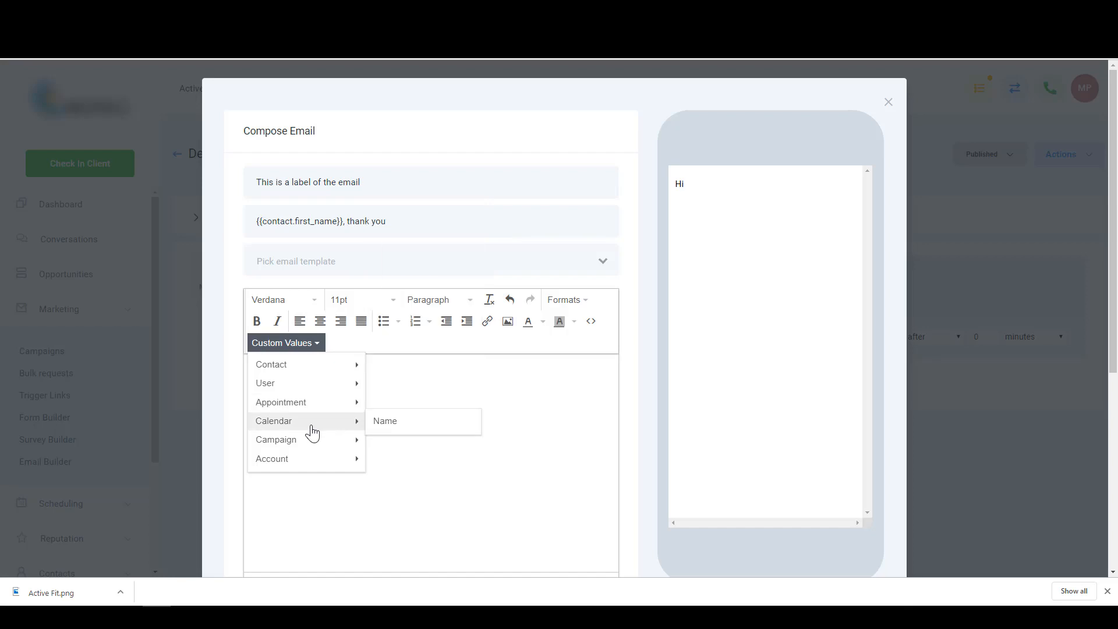
mouse_move(305, 447)
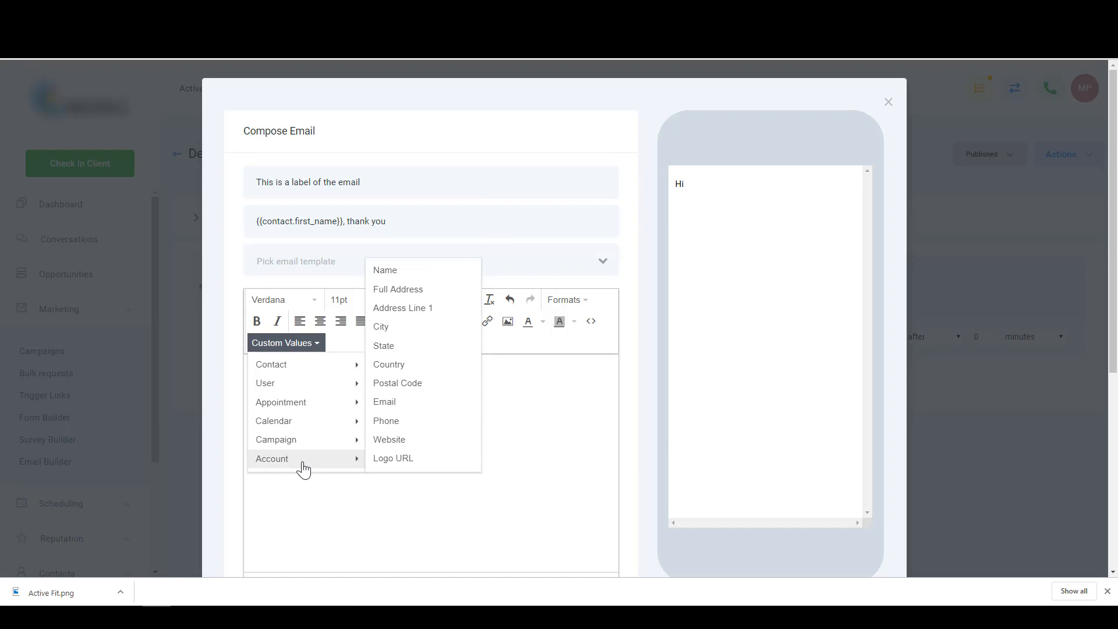
mouse_move(307, 447)
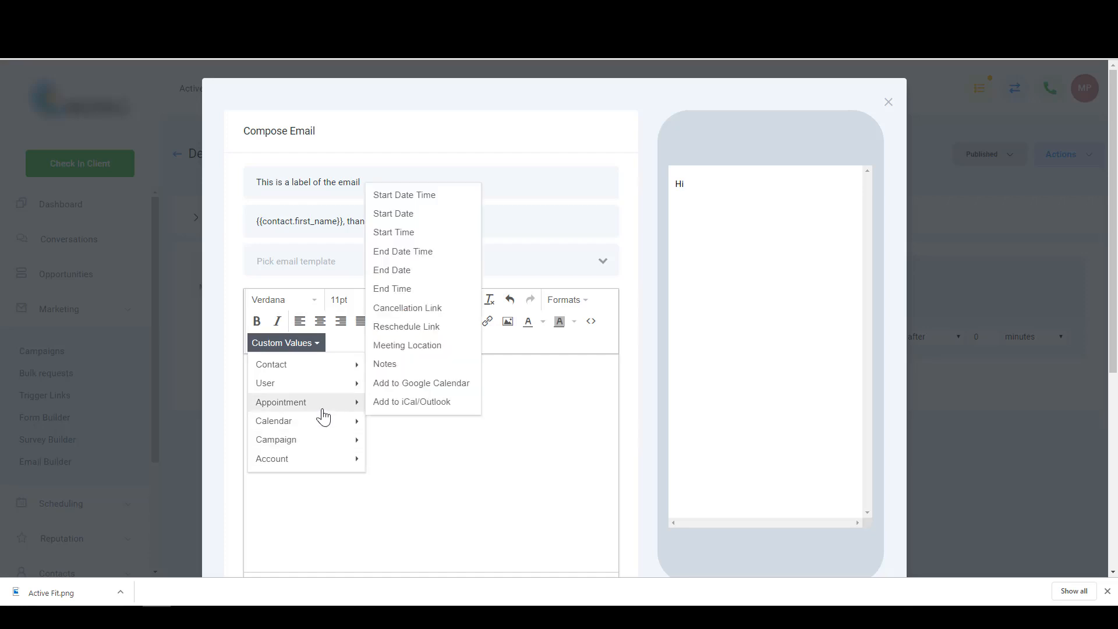
mouse_move(324, 424)
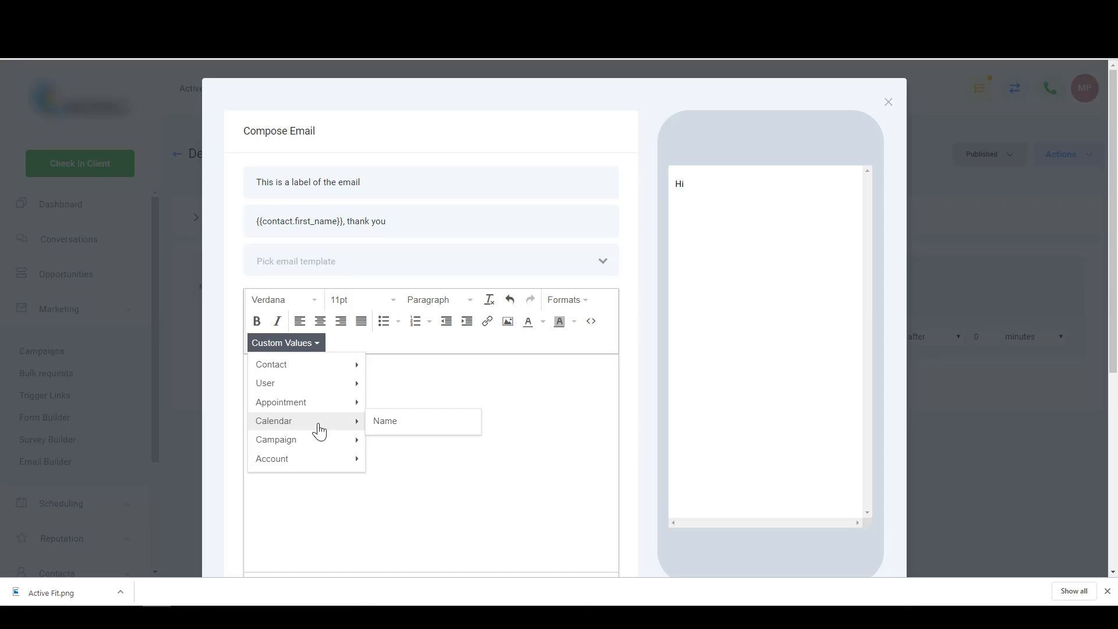
mouse_move(296, 370)
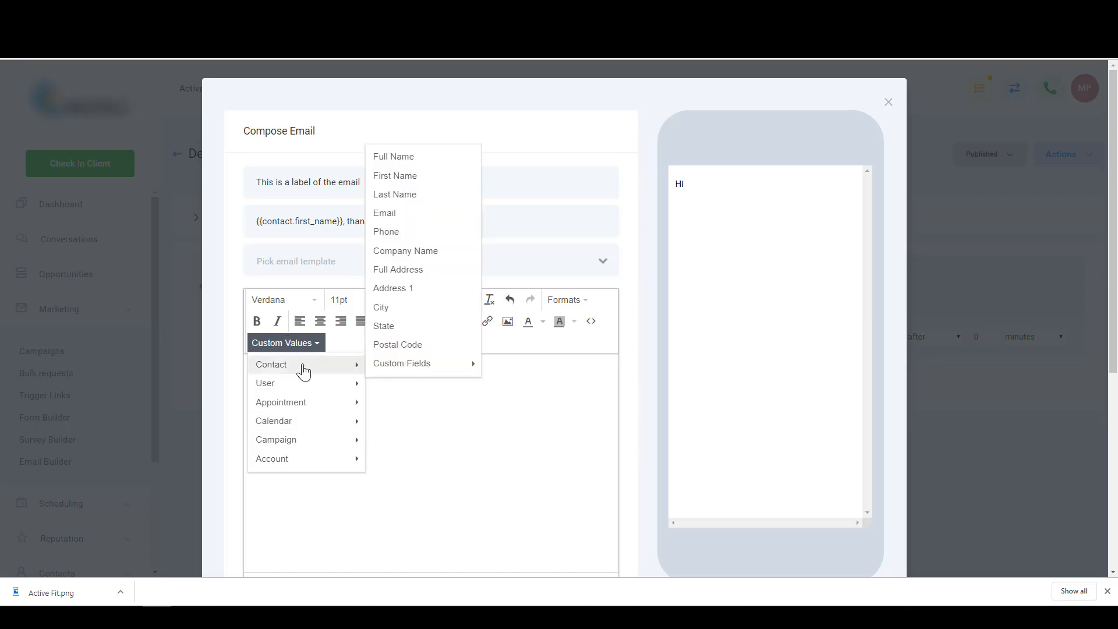
left_click(529, 387)
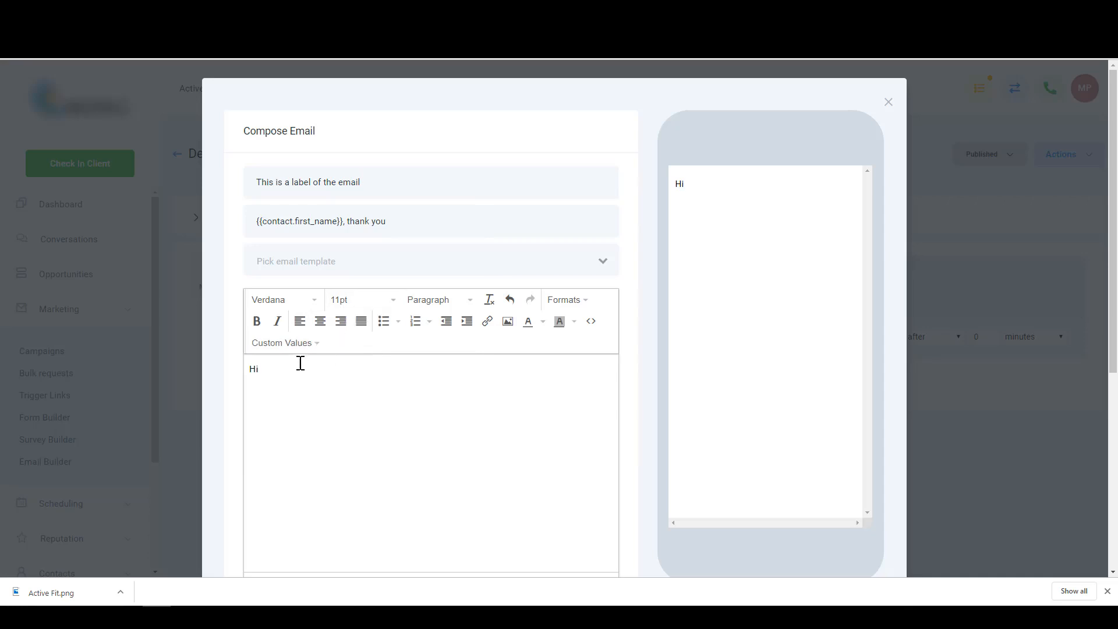
- Insert the contact's first name after 'Hi', type the thank-you line, then go to makeagif
left_click(299, 345)
mouse_move(324, 367)
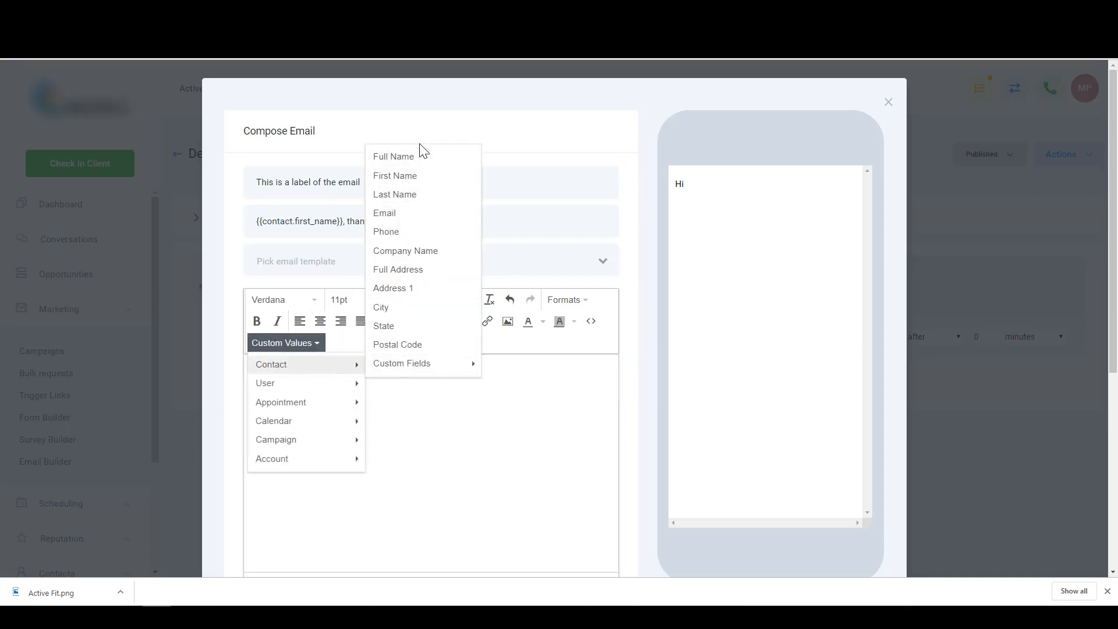
left_click(406, 181)
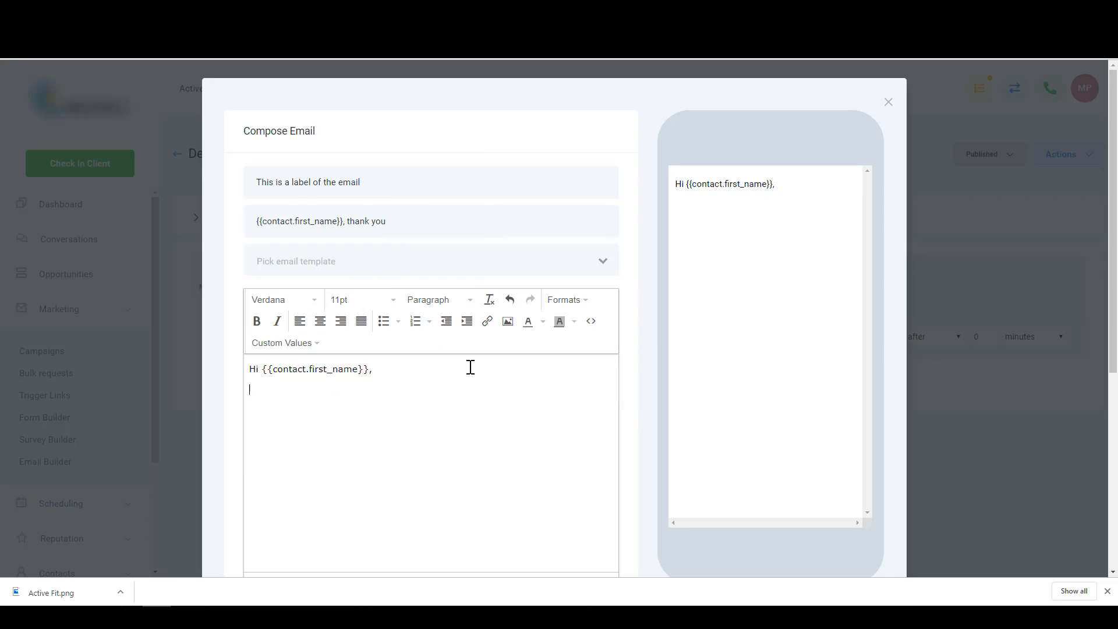
type("hanks for your interest. You might find this video interesting:")
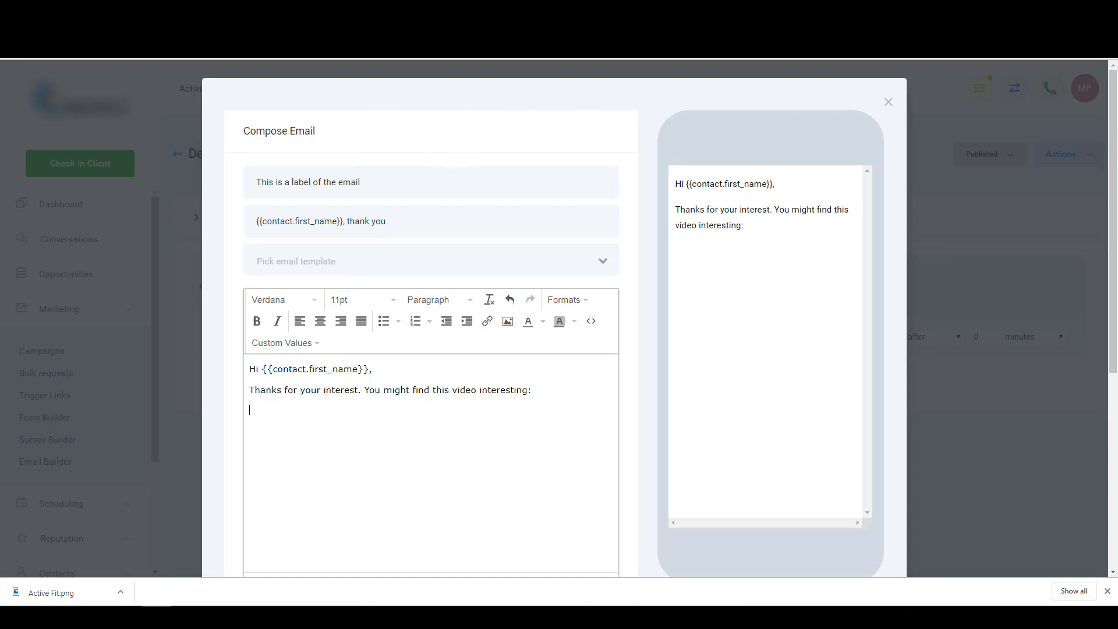
left_click(466, 9)
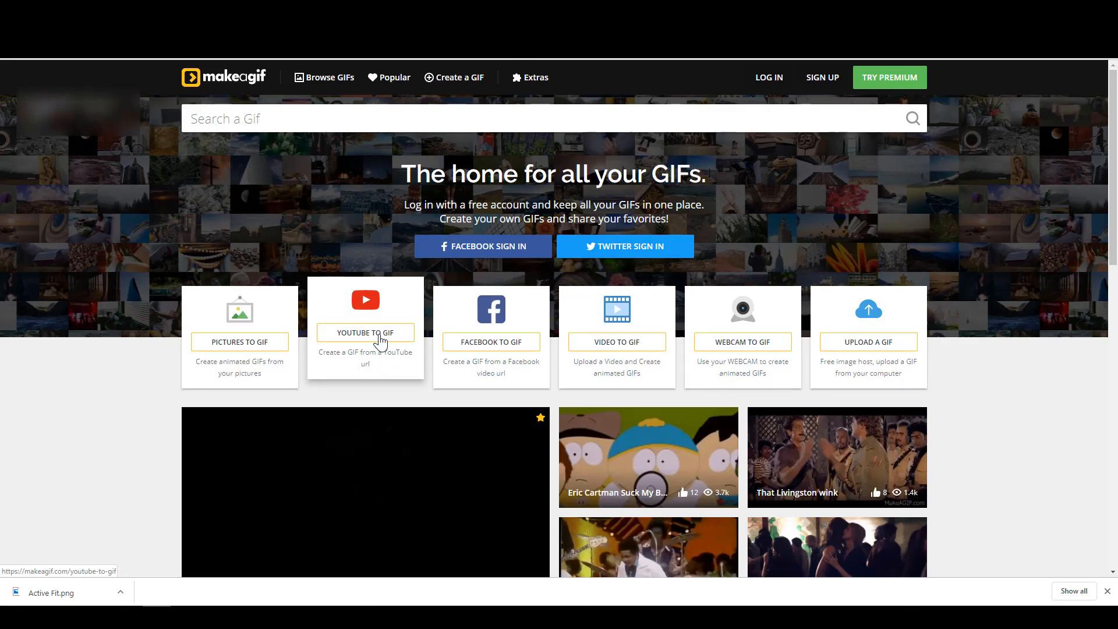
- Load the Automation Benefits YouTube video into makeagif's YouTube to GIF tool by its URL
left_click(380, 340)
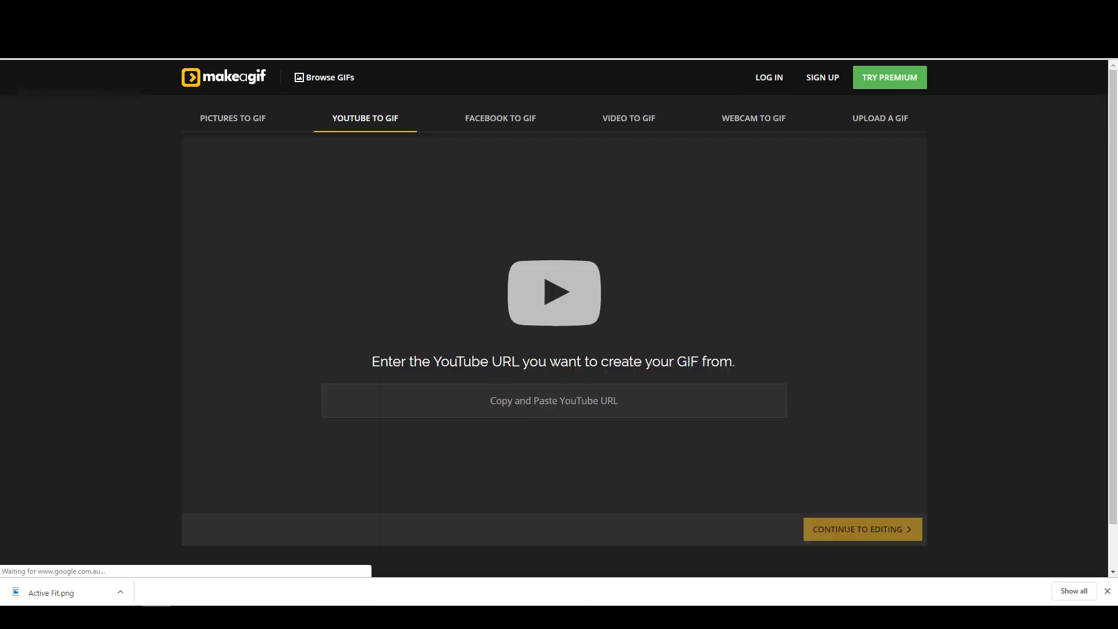
key("ctrl+Tab")
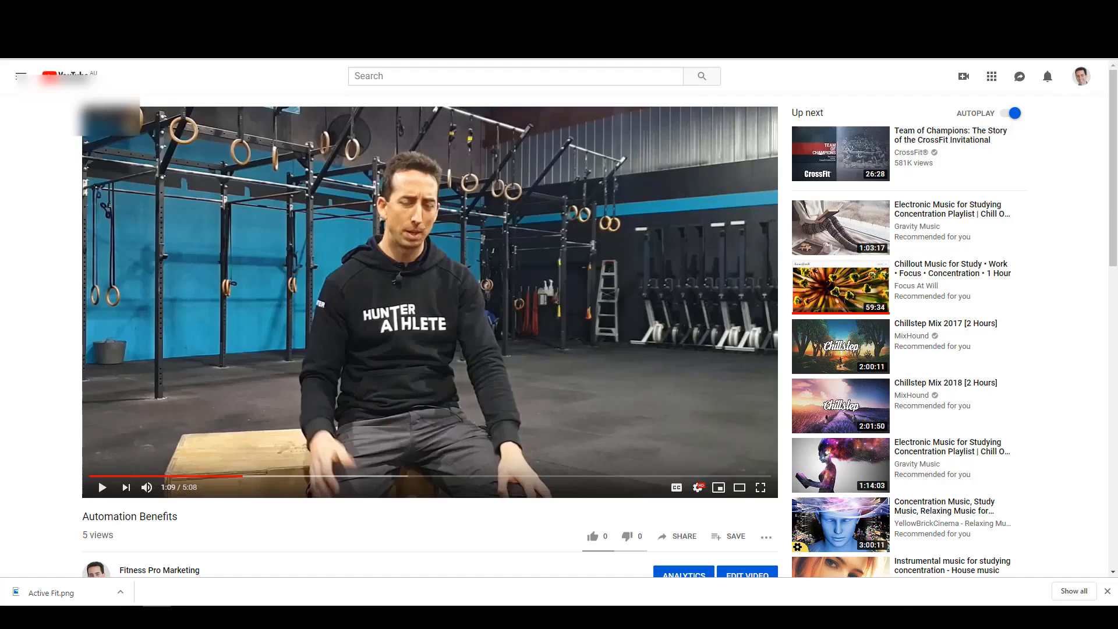
key("ctrl+shift+Tab")
left_click(406, 402)
type("https://www.youtube.com/watch?v=ay6NtCo7GUU&t=69s")
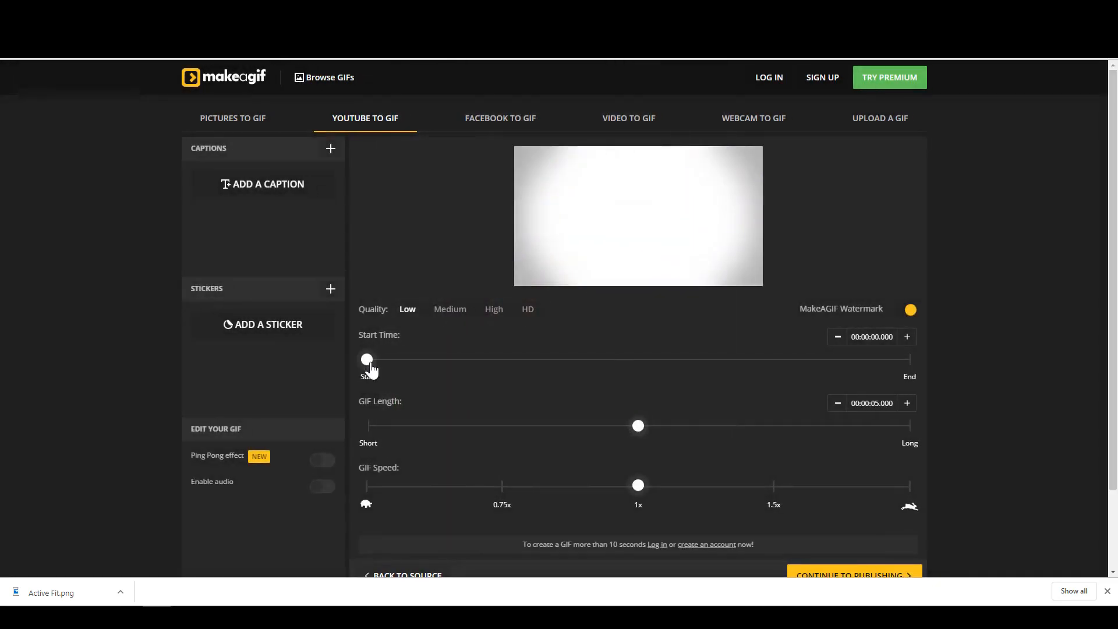
- Set the GIF start to 00:01:58, turn on ping-pong, and set speed to 1.5x
left_click_drag(371, 369, 473, 370)
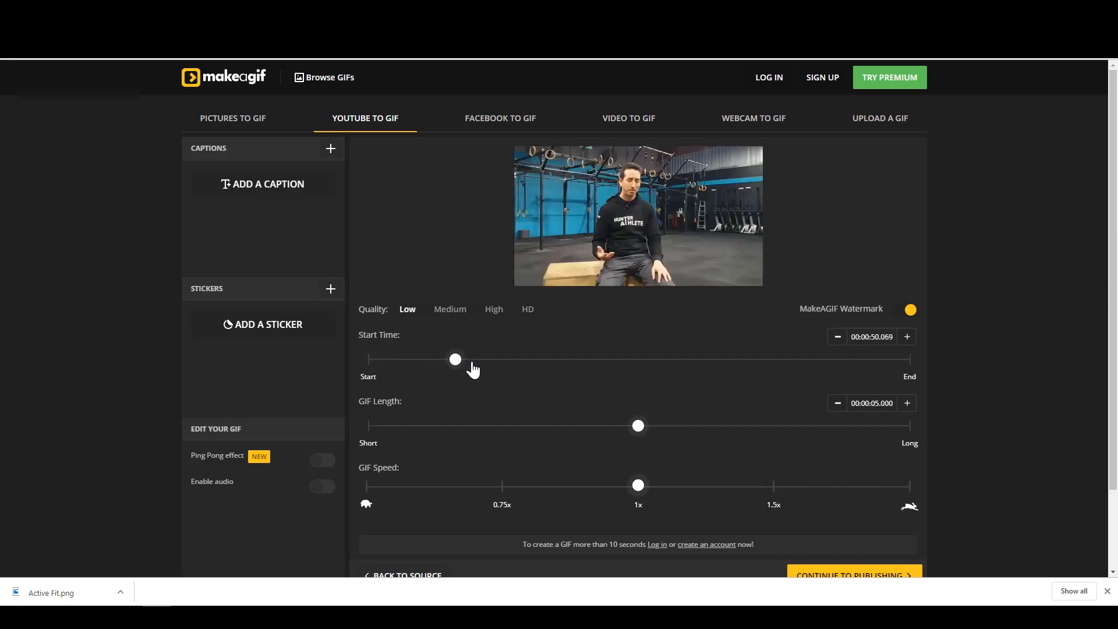
left_click(469, 368)
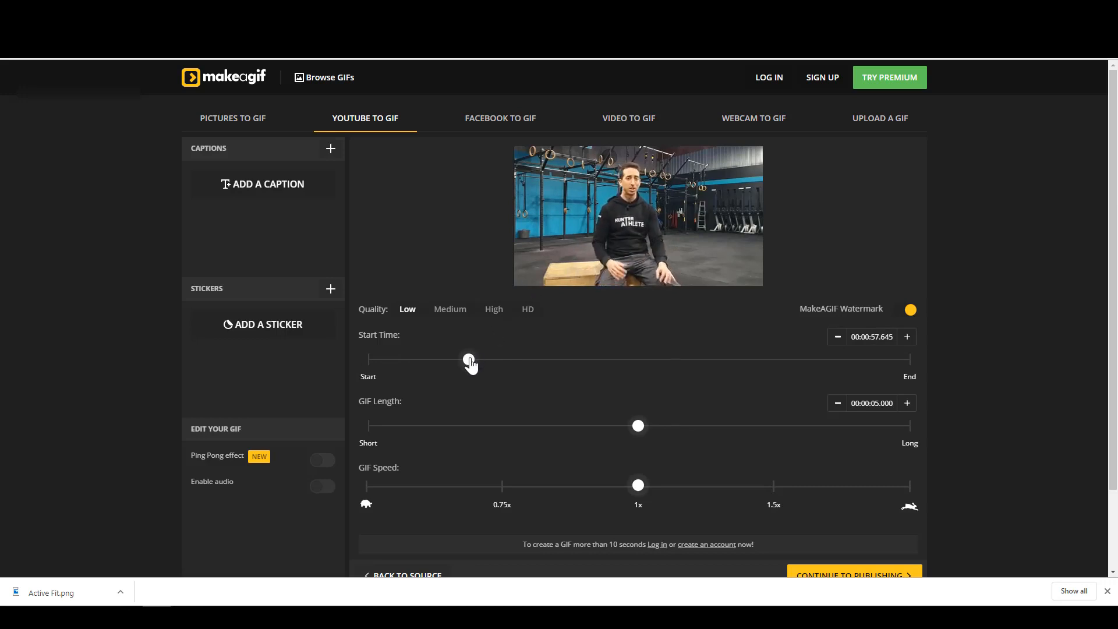
left_click_drag(470, 359, 440, 360)
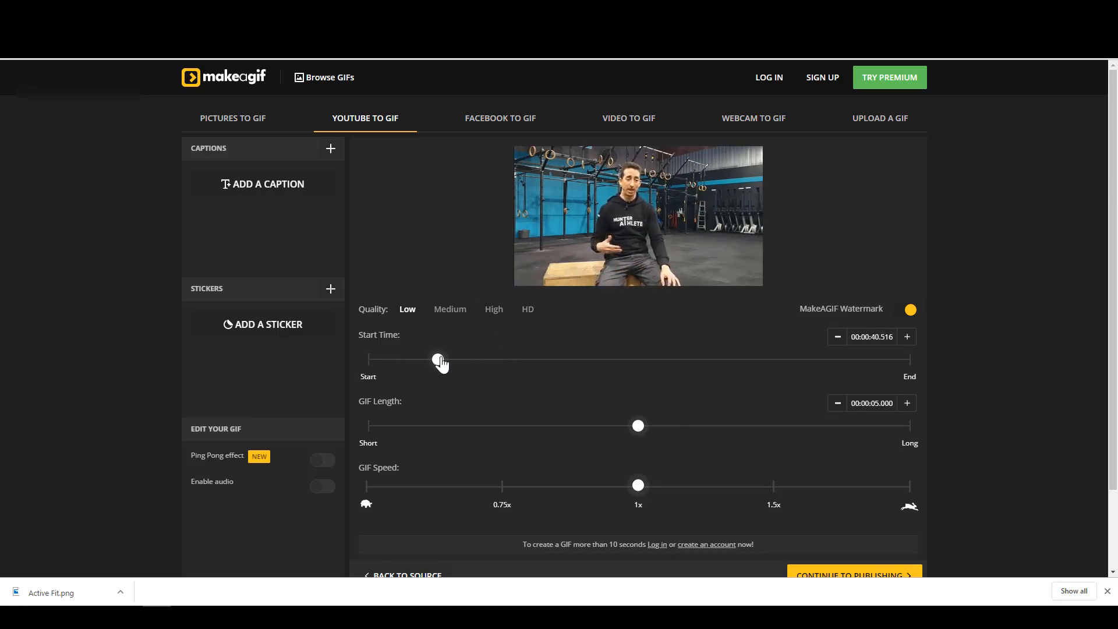
left_click_drag(512, 362, 577, 364)
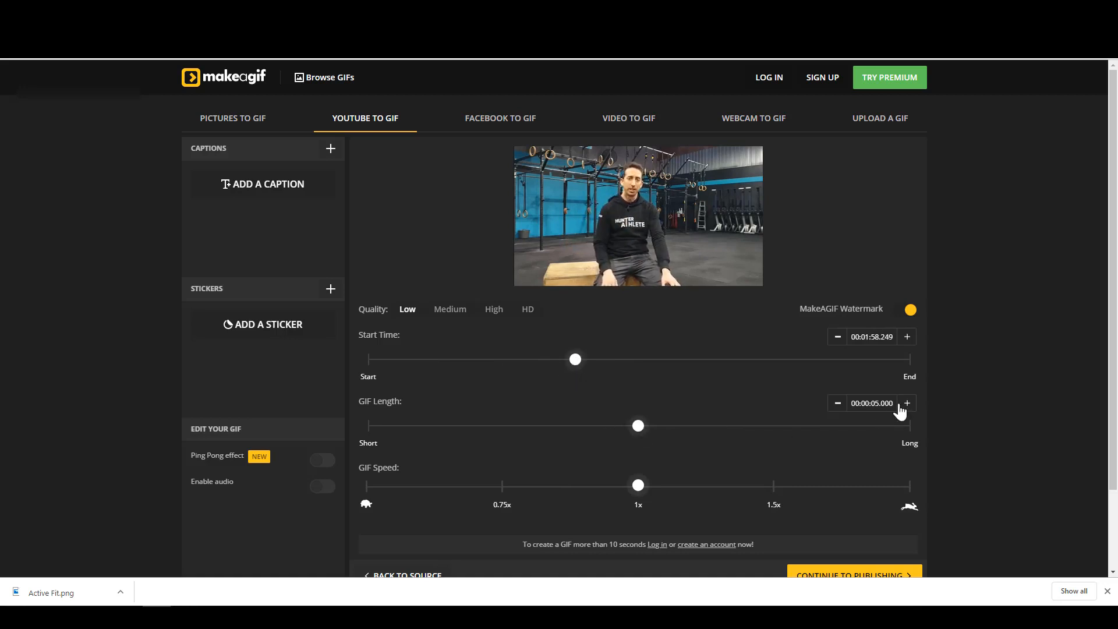
left_click(326, 461)
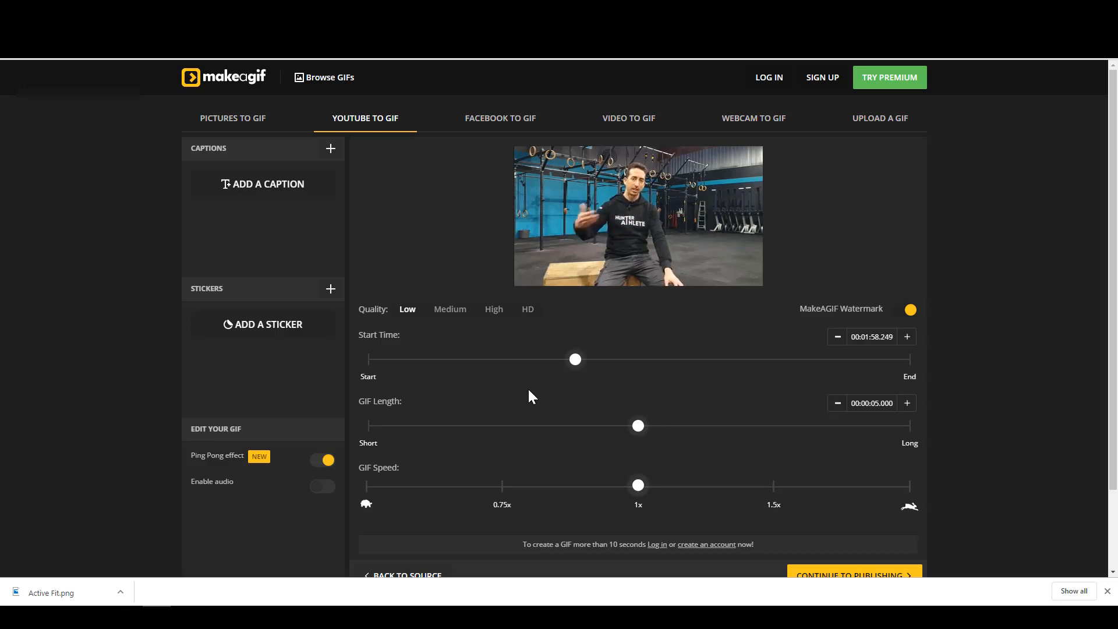
left_click_drag(643, 489, 745, 489)
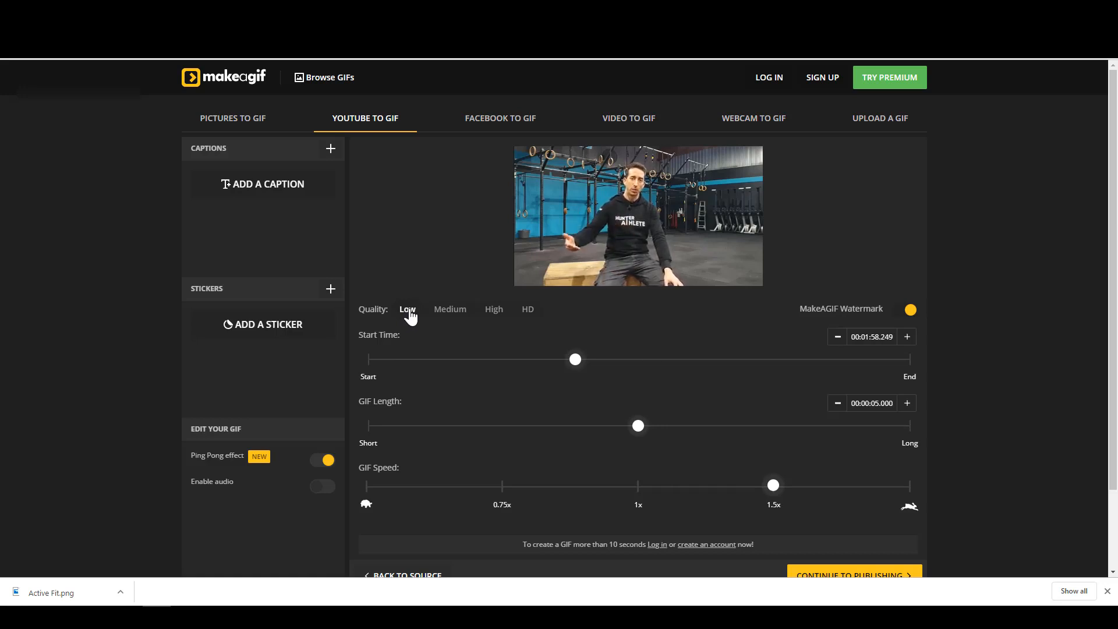
scroll(515, 324, "down", 1)
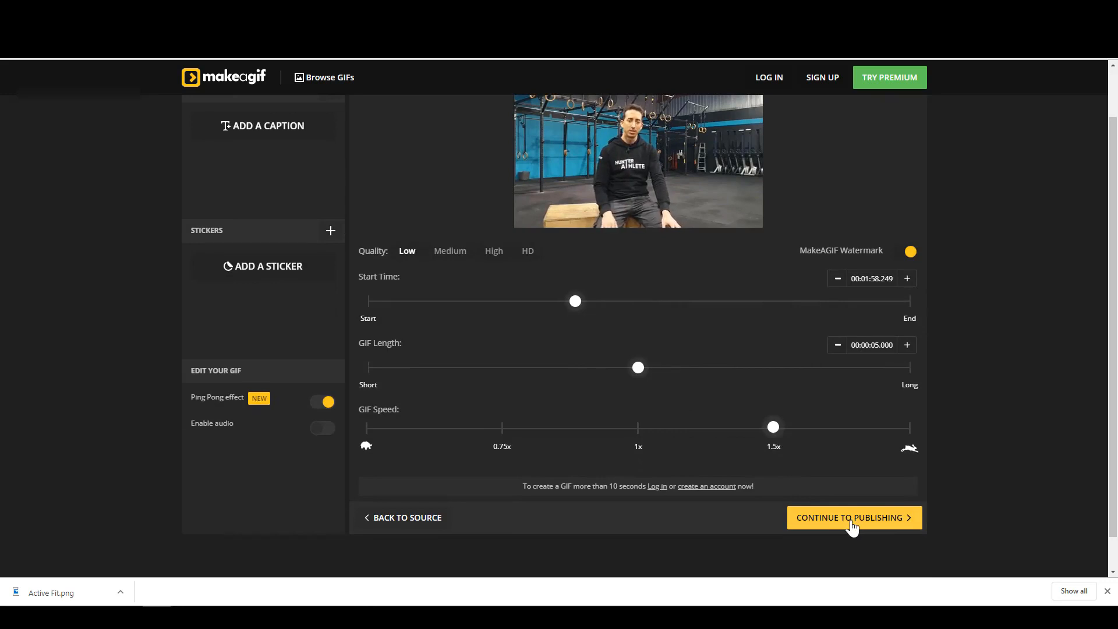
- Choose the action GIFs category after the missing-category warning and create the 'Automation Benefits' GIF
left_click(852, 526)
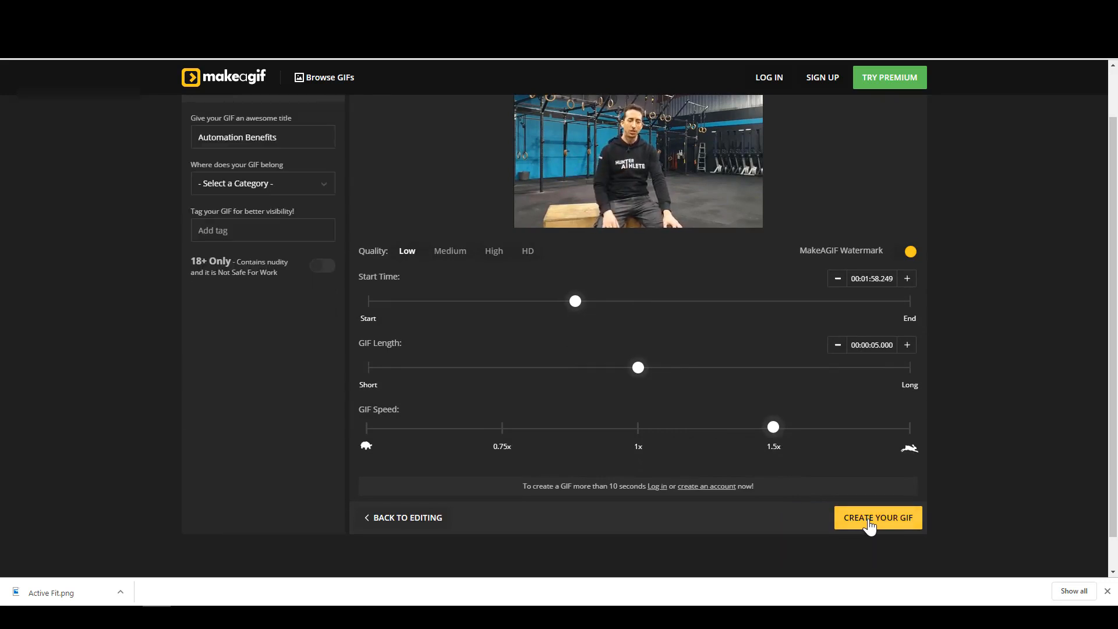
left_click(869, 526)
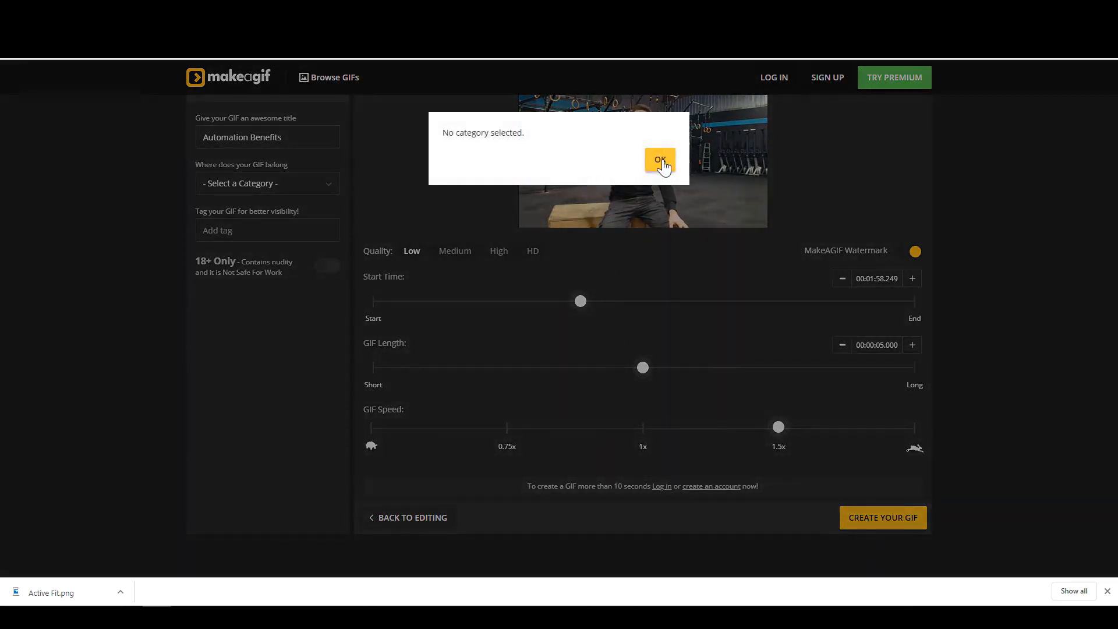
left_click(660, 160)
left_click(273, 184)
left_click(270, 226)
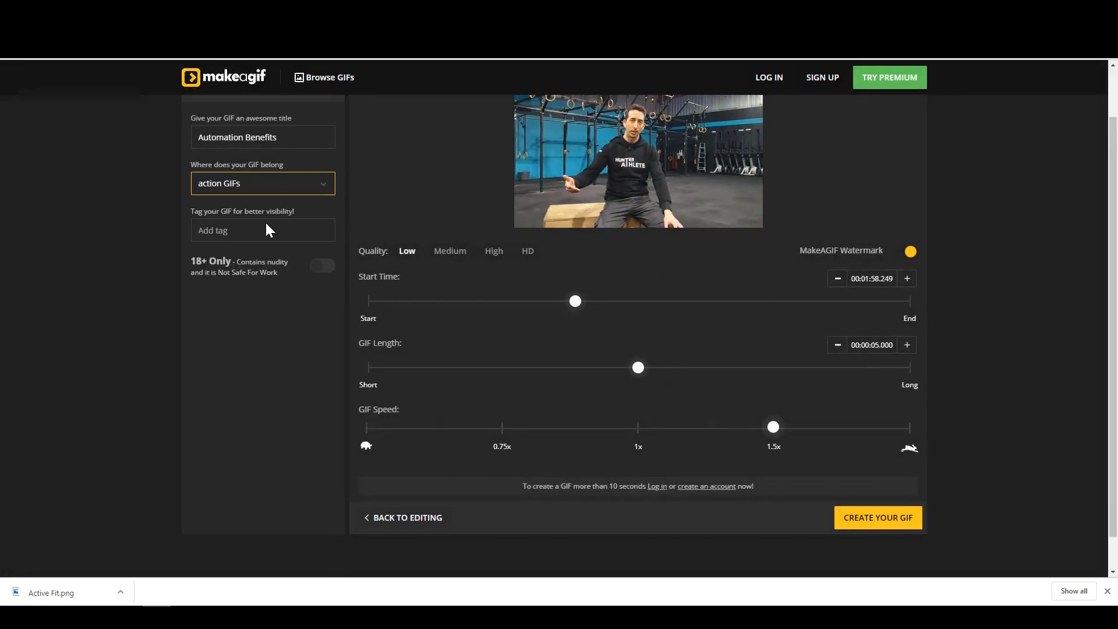
left_click(868, 525)
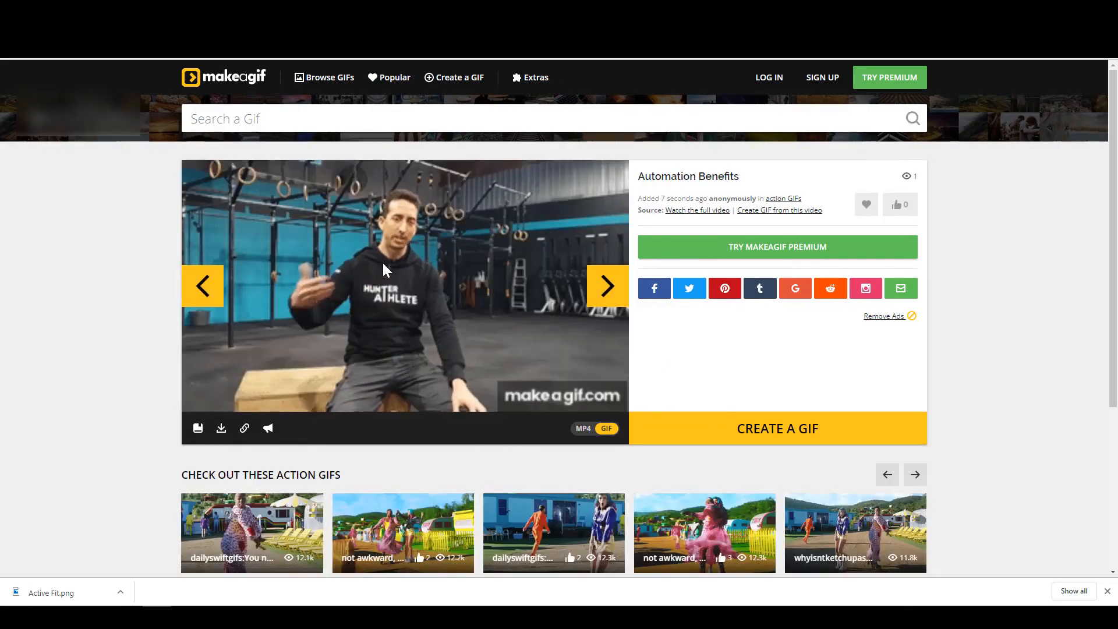
- Download Automation_Benefits.gif and return to the Compose Email tab
left_click(223, 431)
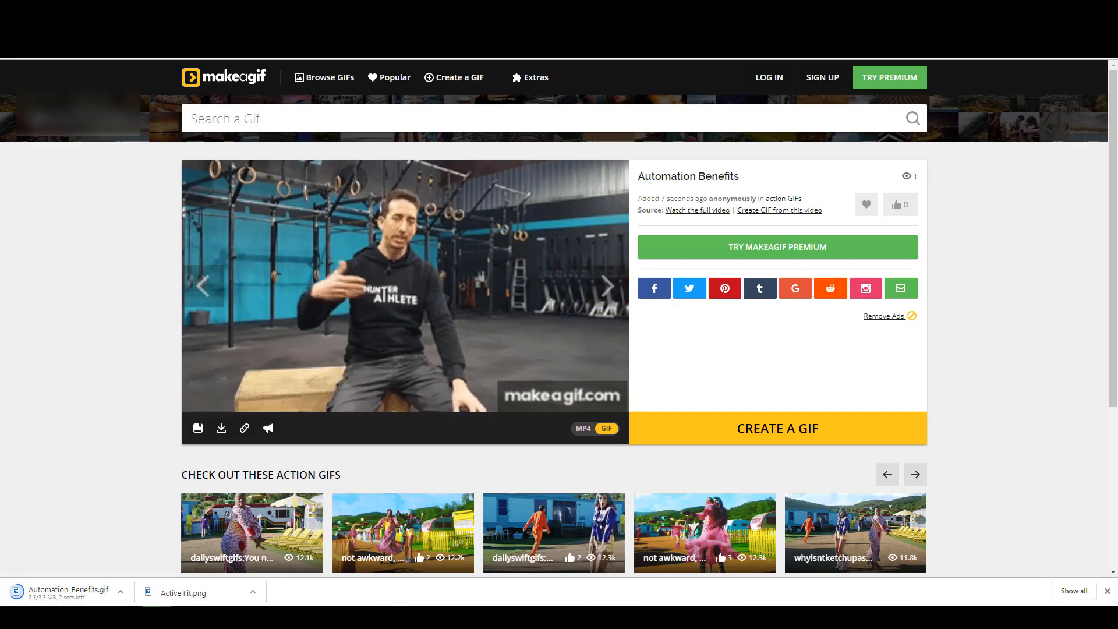
left_click(88, 9)
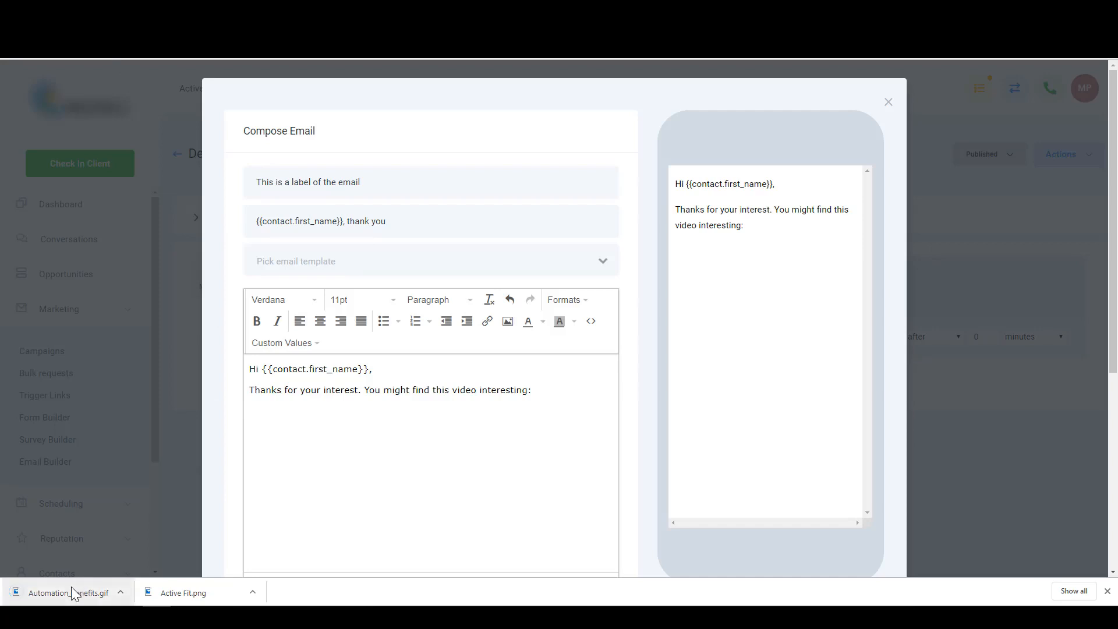
- Drop the GIF into the body, resize it to about 309 × 174, and type 'Click here to watch the video' below
left_click_drag(65, 593, 312, 437)
left_click(423, 504)
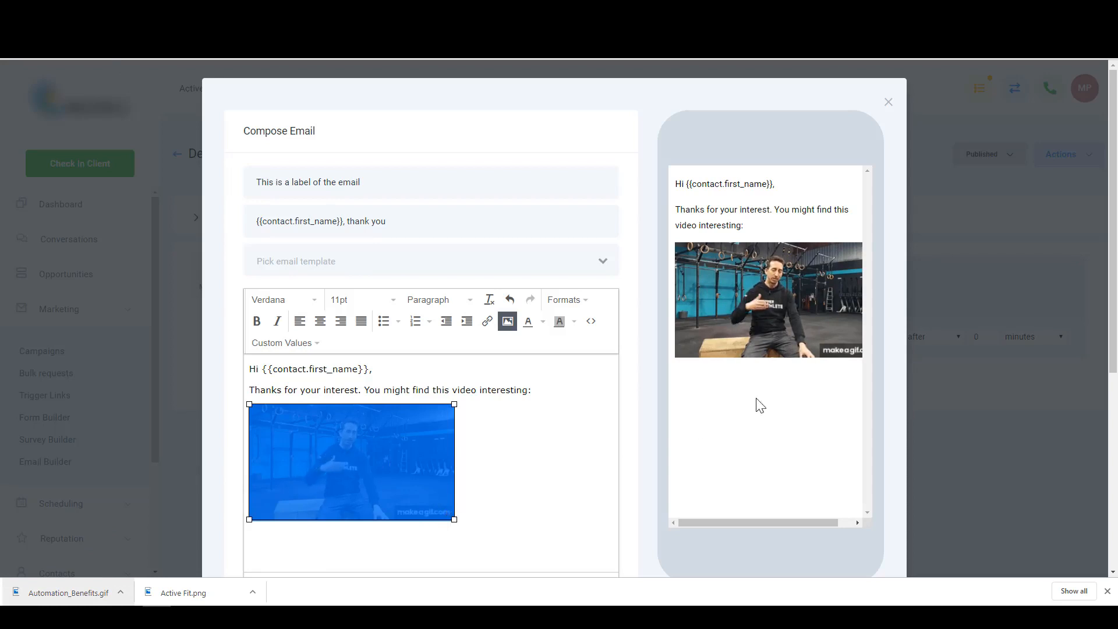
mouse_move(456, 517)
left_mouse_down()
mouse_move(471, 532)
mouse_move(425, 510)
mouse_move(455, 523)
mouse_move(446, 517)
left_mouse_up()
left_click(498, 475)
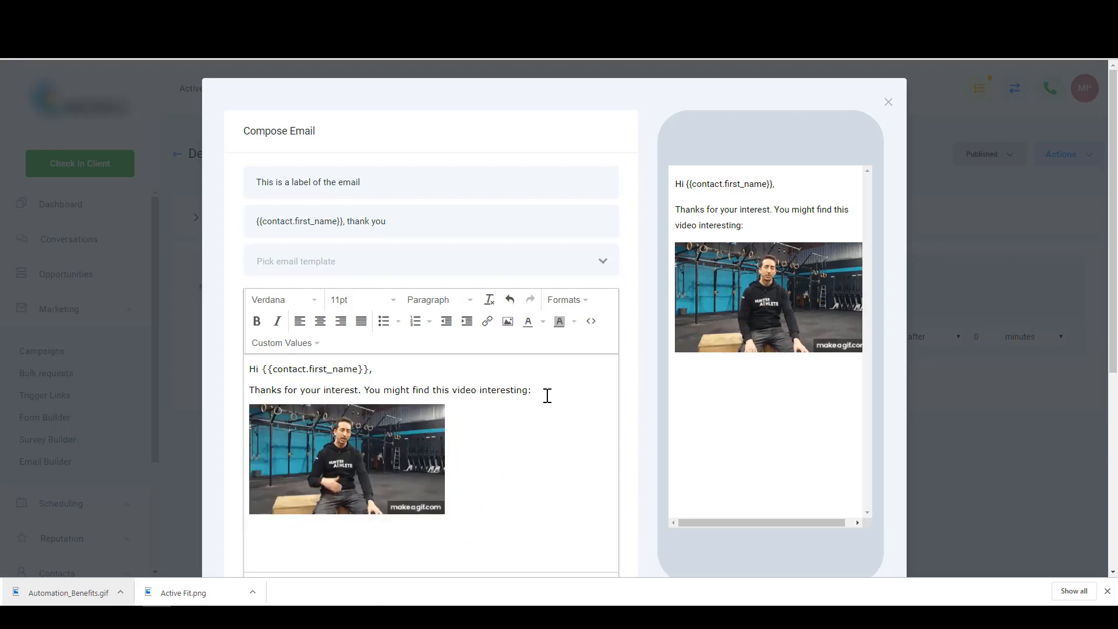
key("Return")
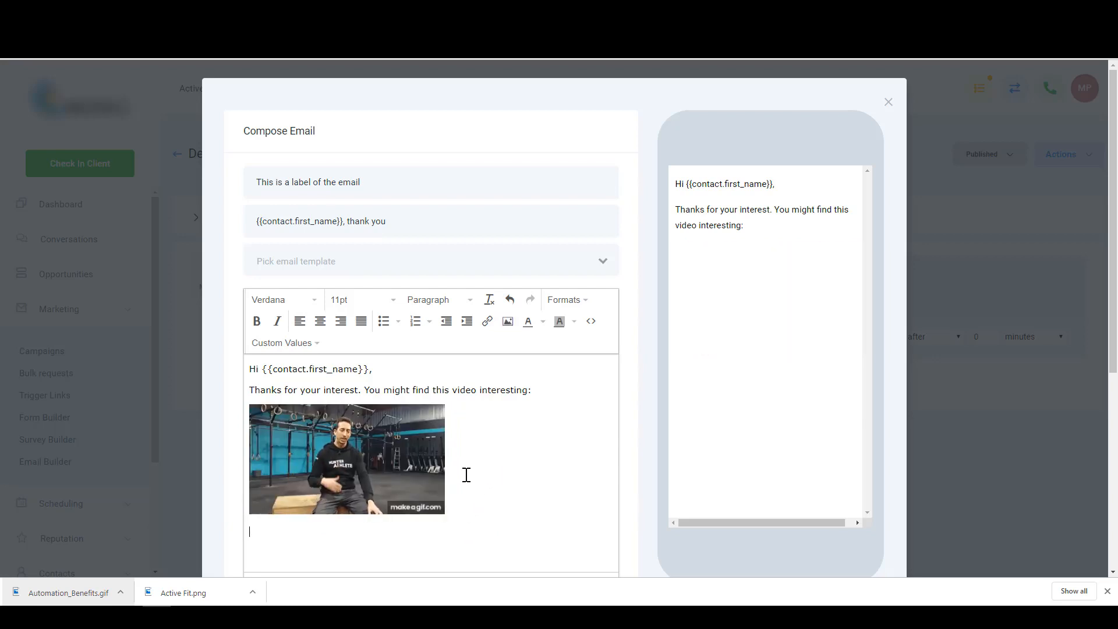
type("Click here")
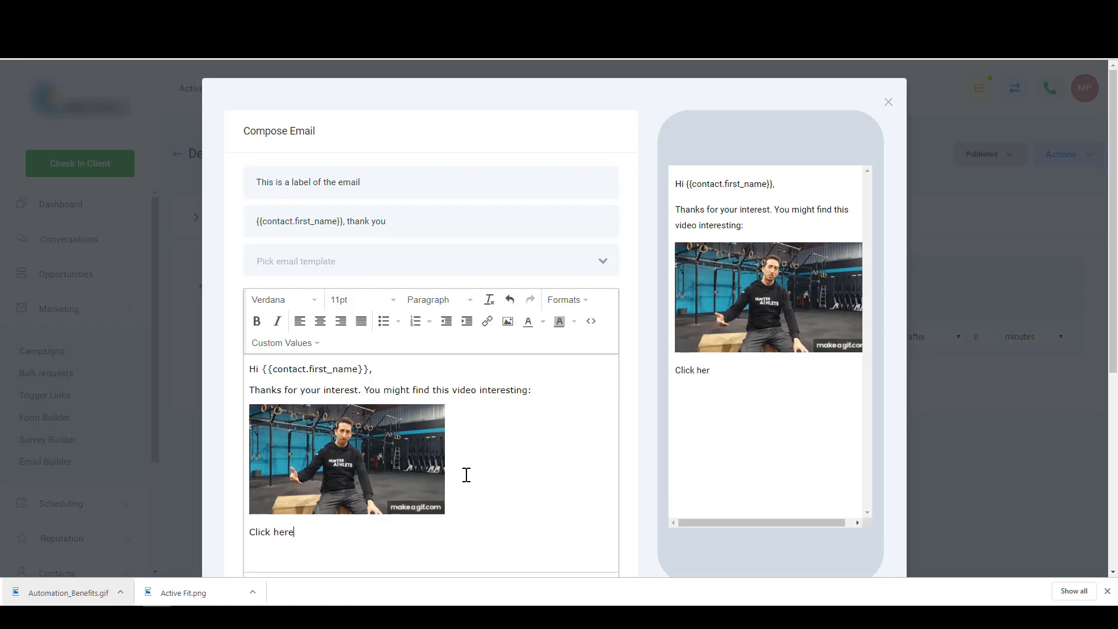
type(" to watch the video")
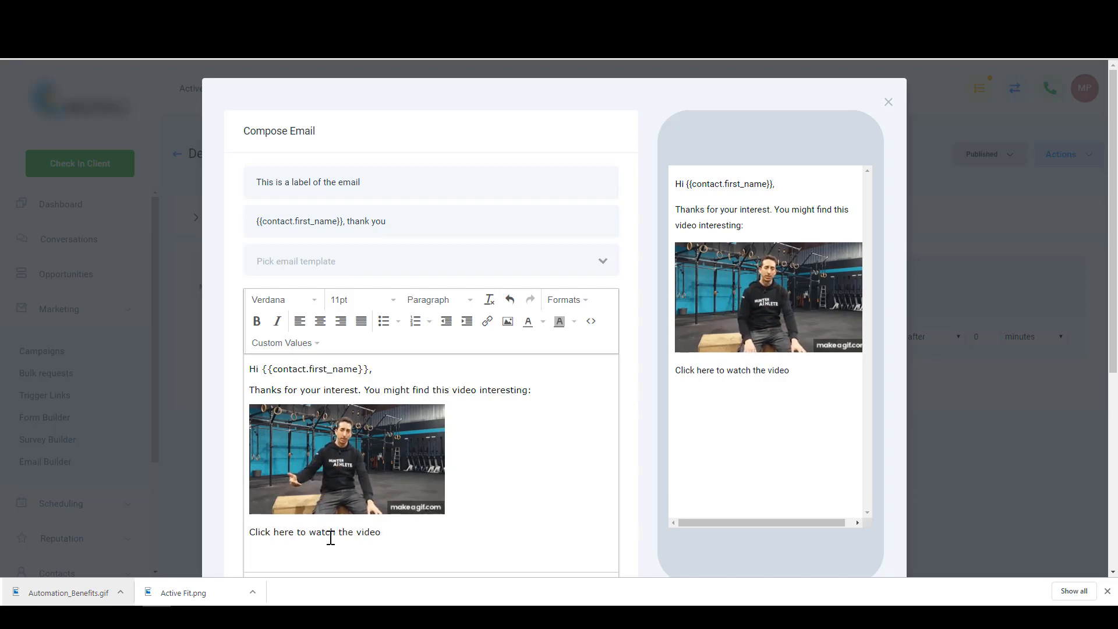
- Link the 'Click here to watch the video' line to the pasted YouTube video URL
left_click(488, 324)
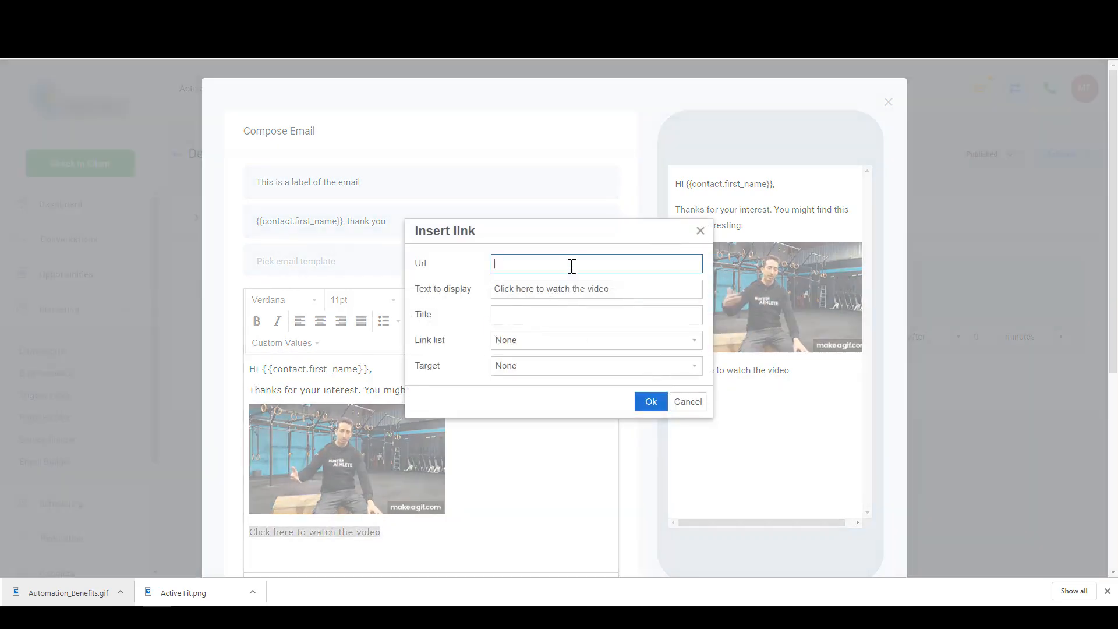
type("https://www.youtube.com/watch?v=ny6NtCo7GUU&t=69s")
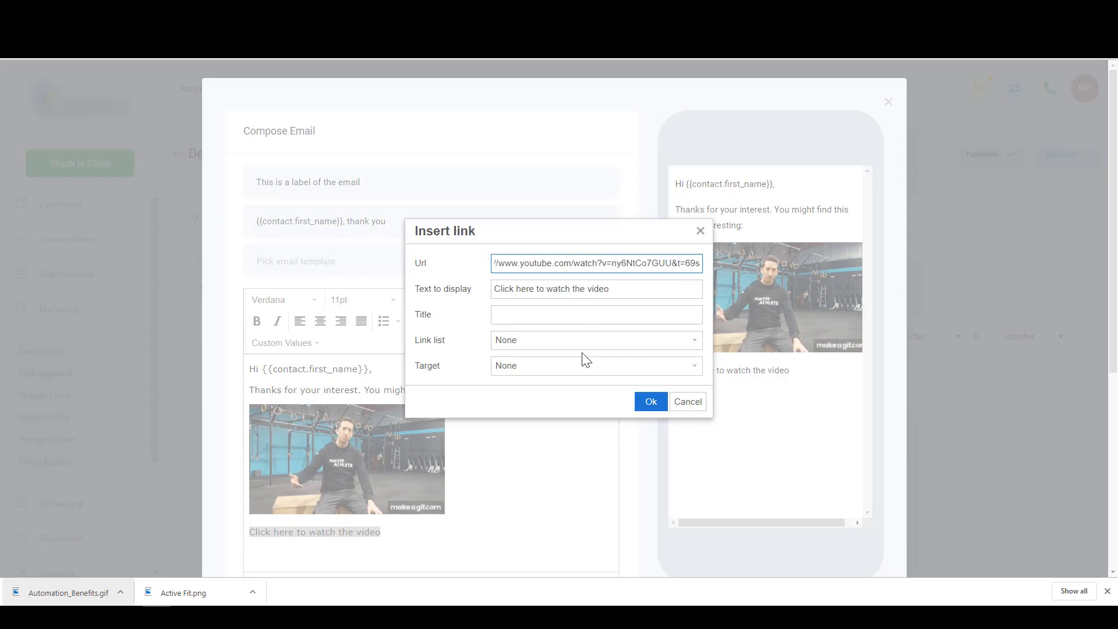
left_click(651, 402)
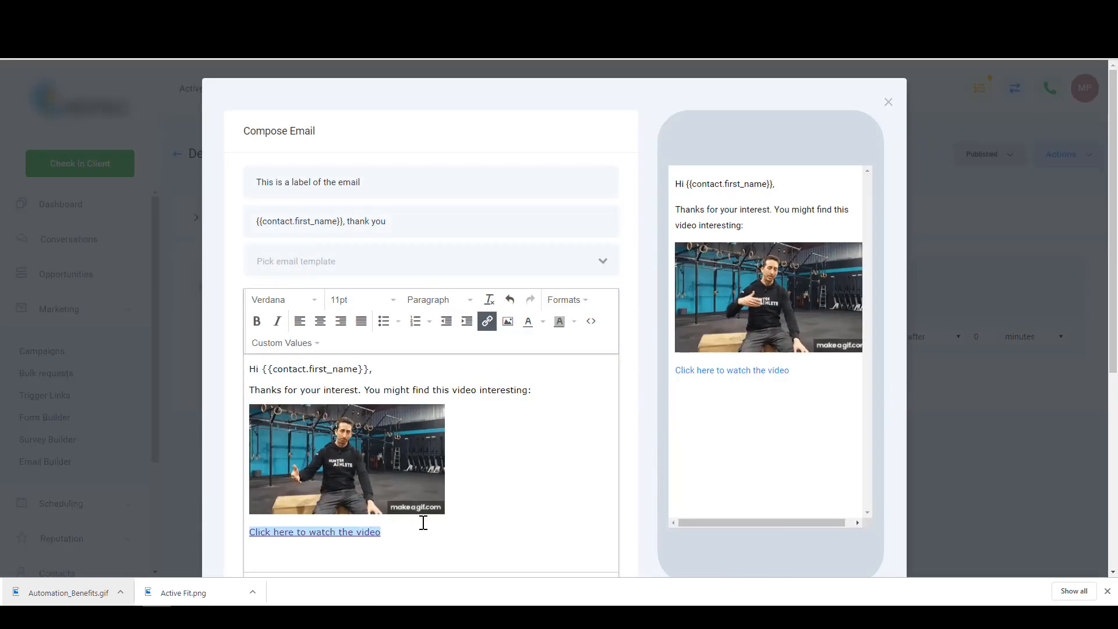
- Add the 'Kind Regards,' sign-off, the sender's name in bold, then Director and Active Fit lines
key("Down")
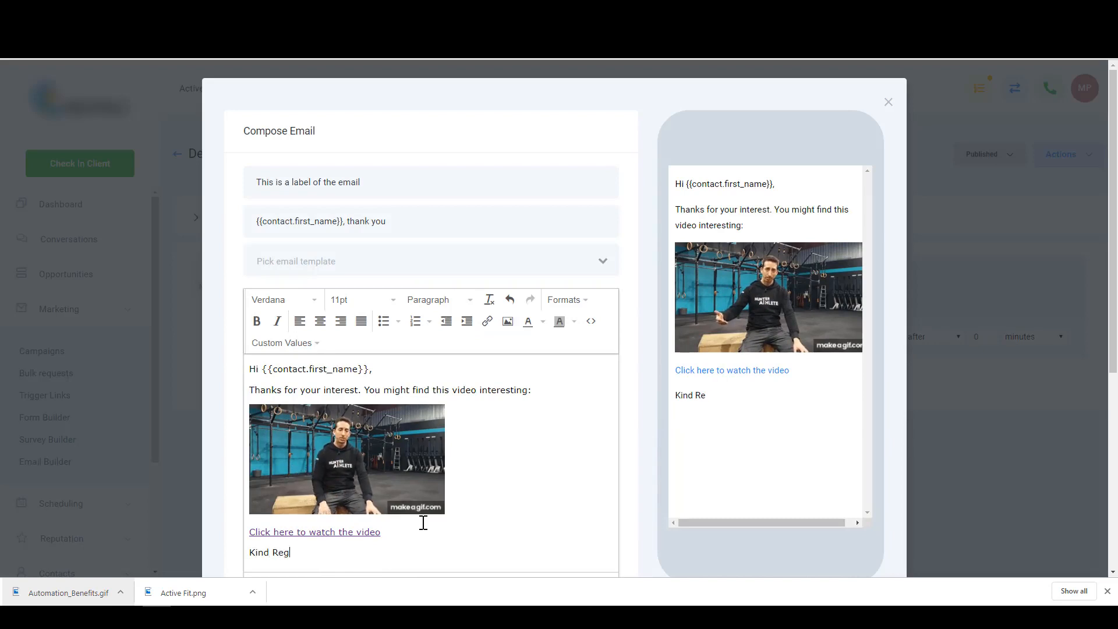
type("Kind Regards,")
key("Return")
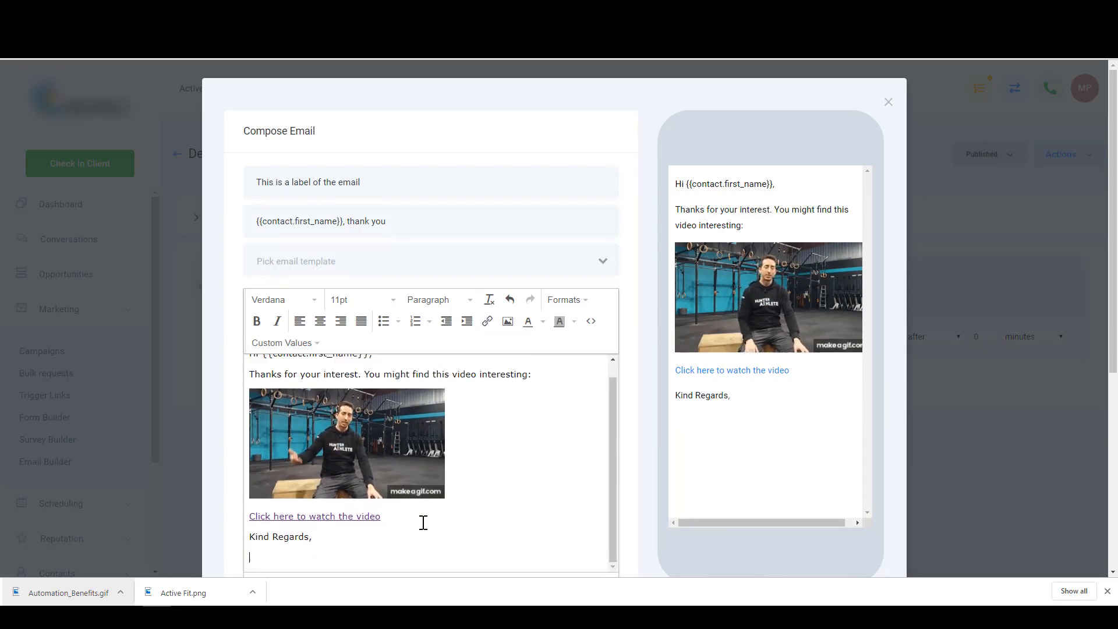
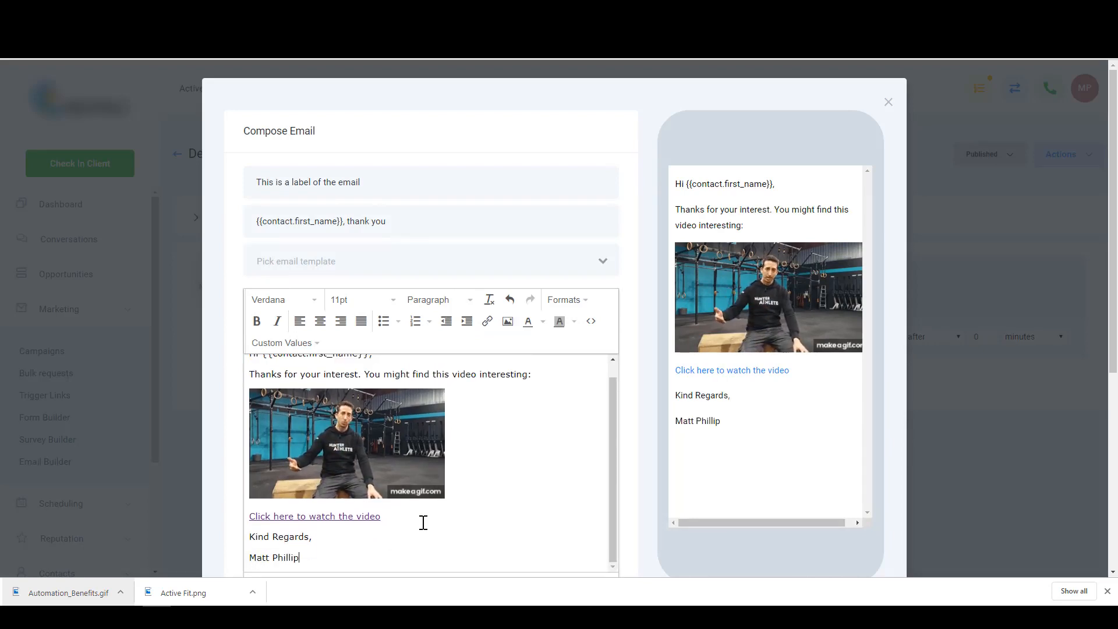
key("Return")
key("BackSpace")
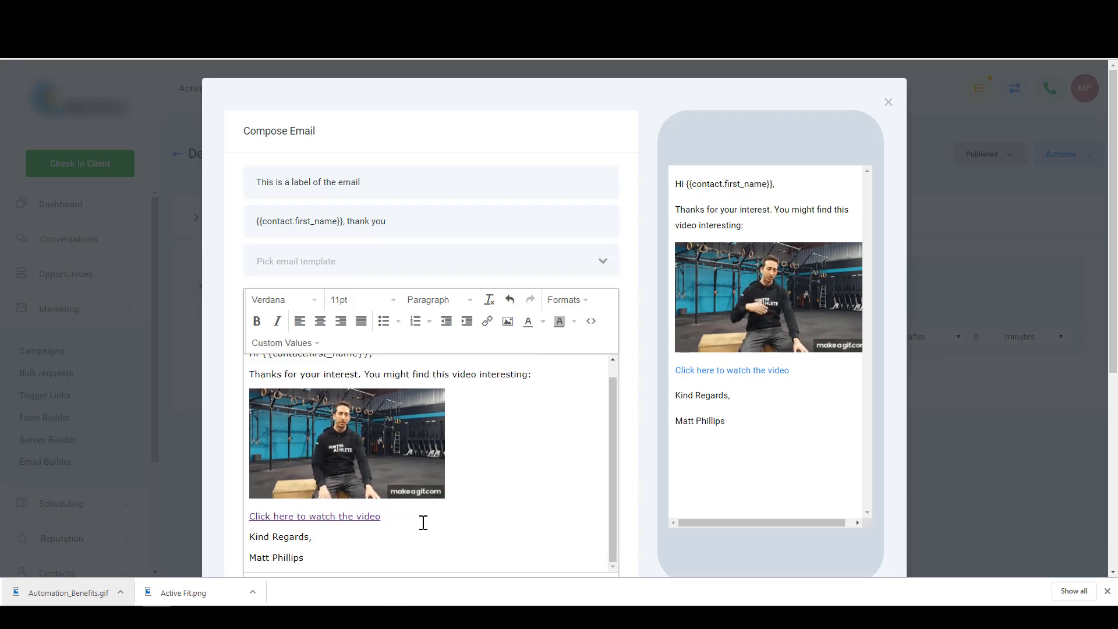
key("Return")
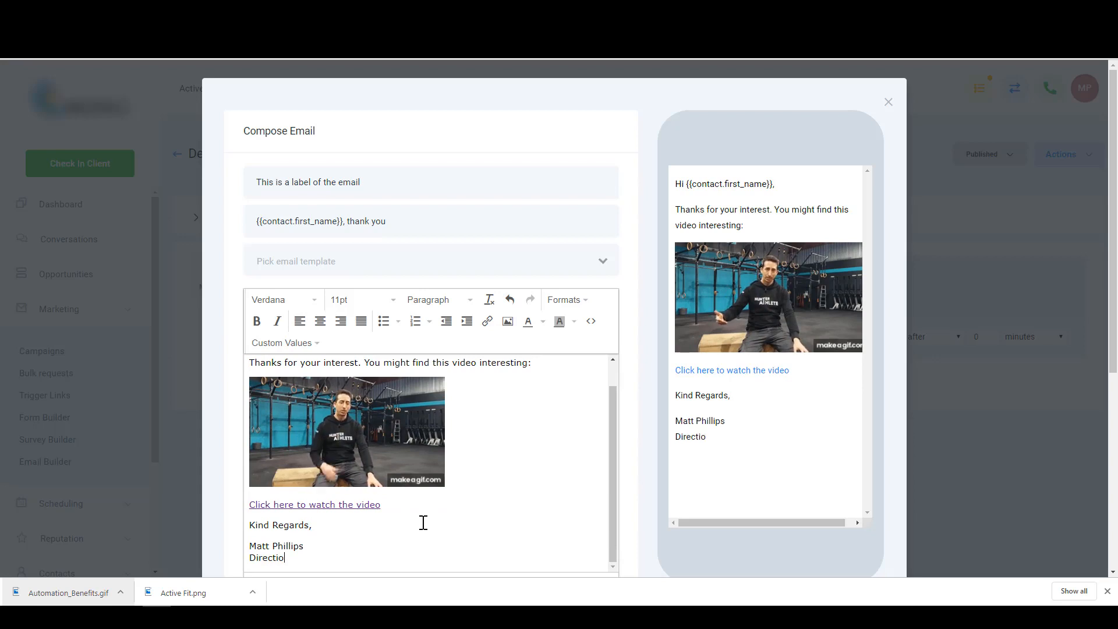
key("Return")
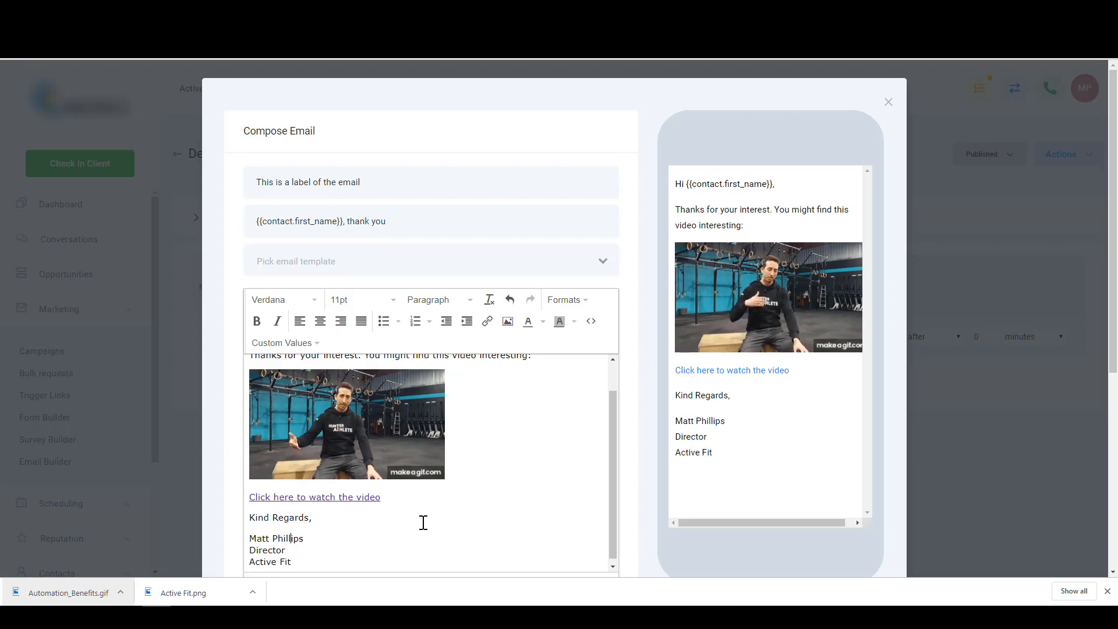
key("shift+Up")
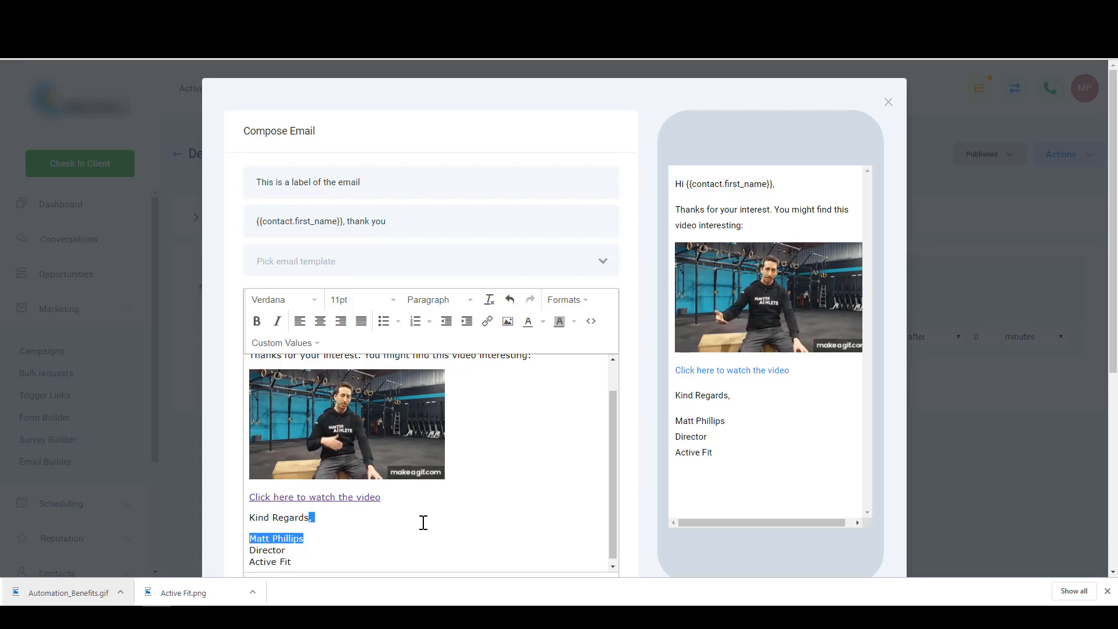
key("ctrl+b")
key("Down")
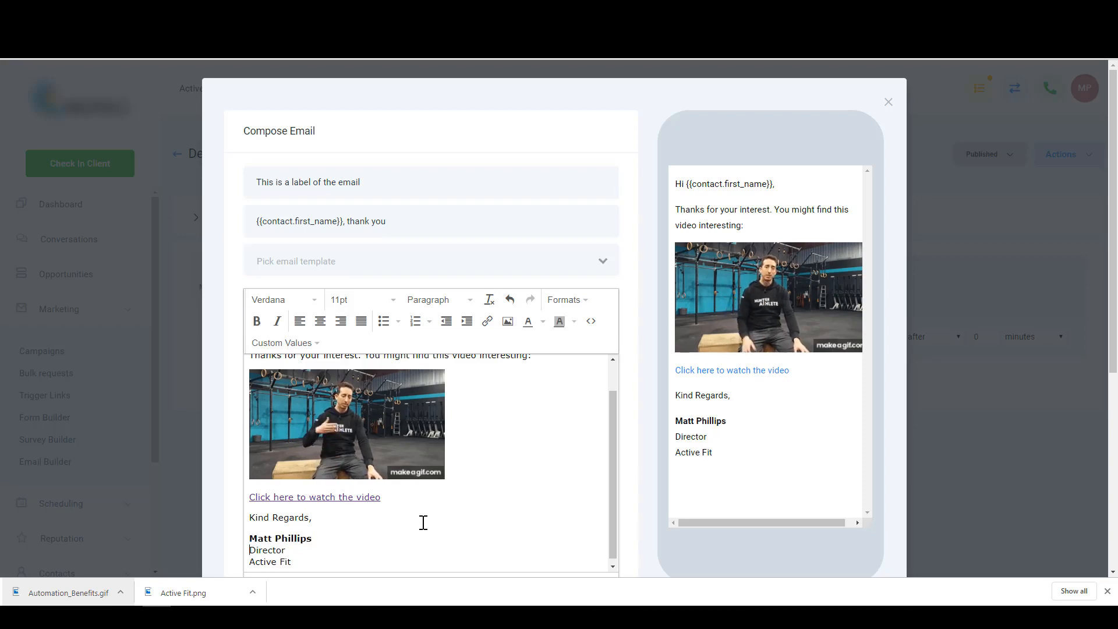
scroll(311, 524, "up", 1)
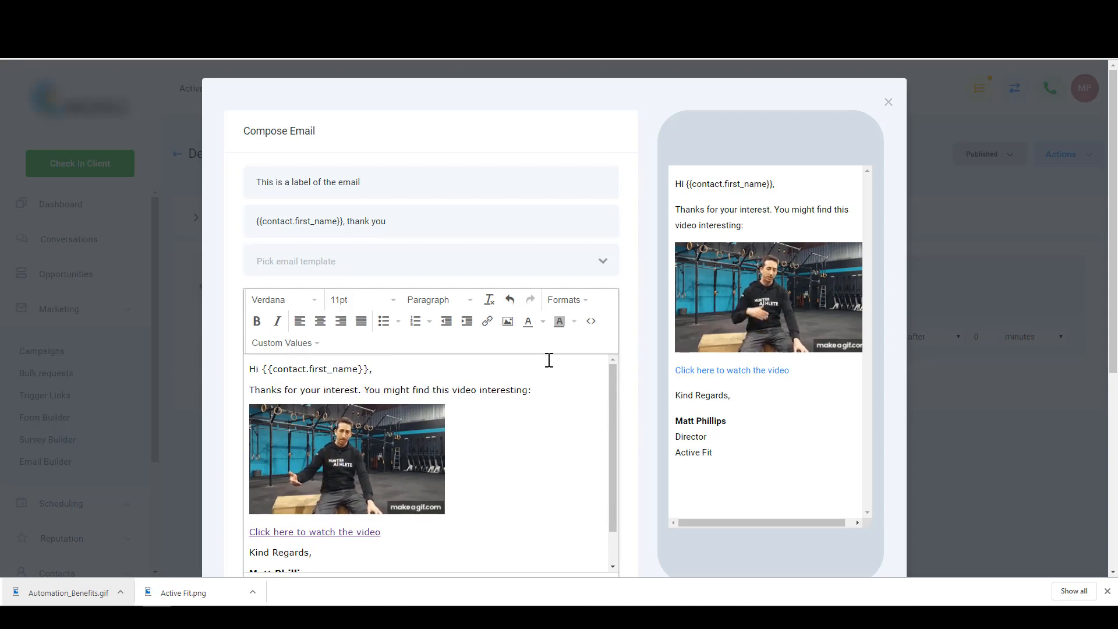
- Upload the Active Fit logo file and insert it at the top of the email
left_click(508, 322)
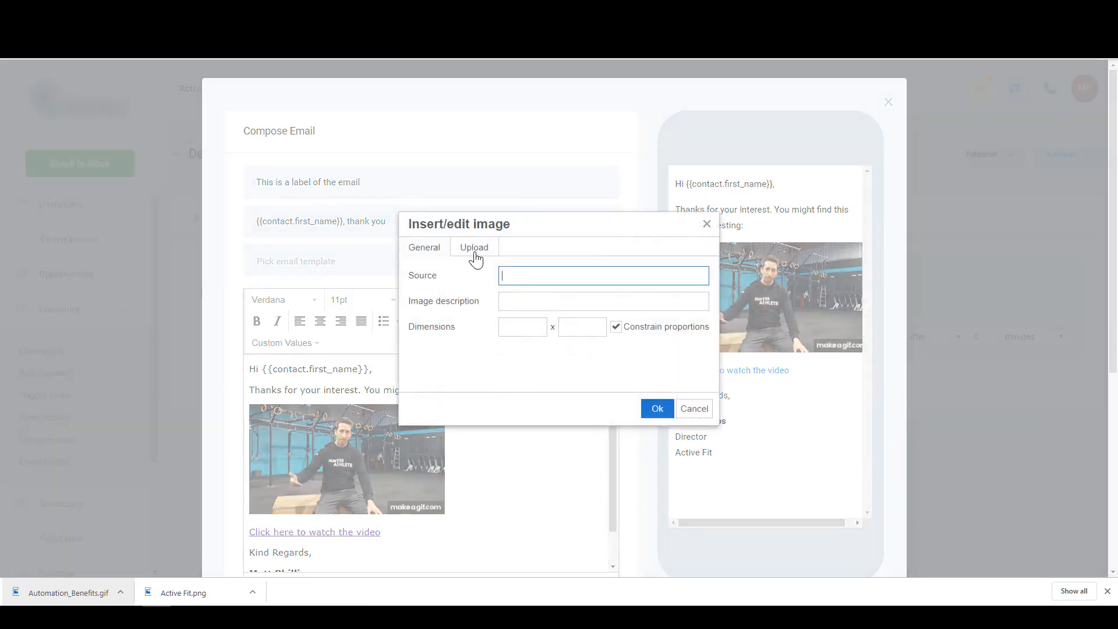
left_click(476, 250)
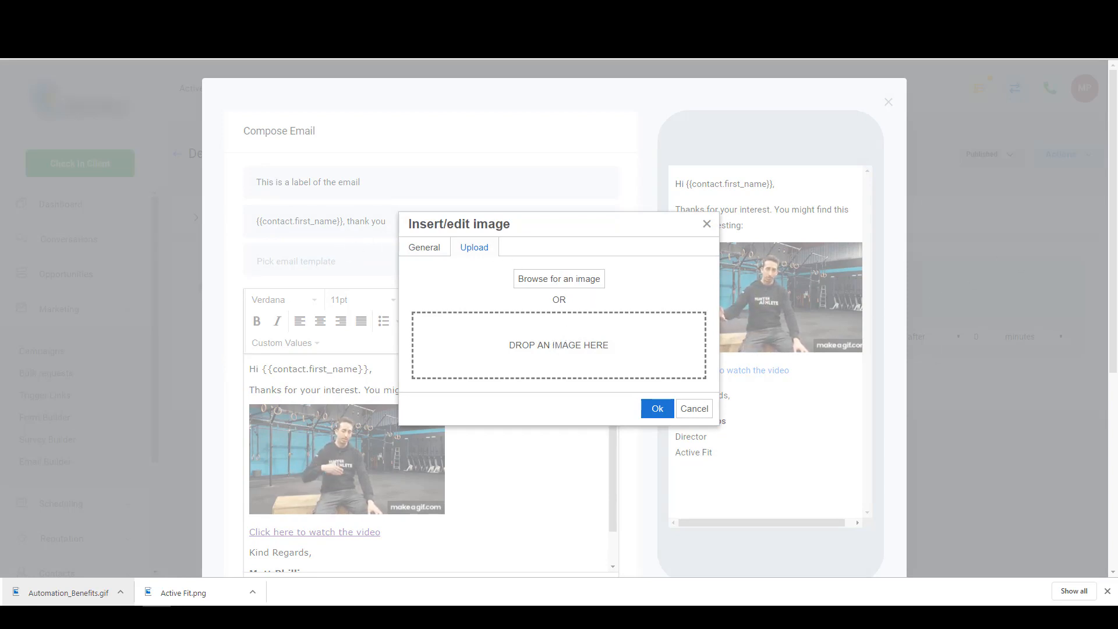
left_click_drag(1073, 341, 515, 364)
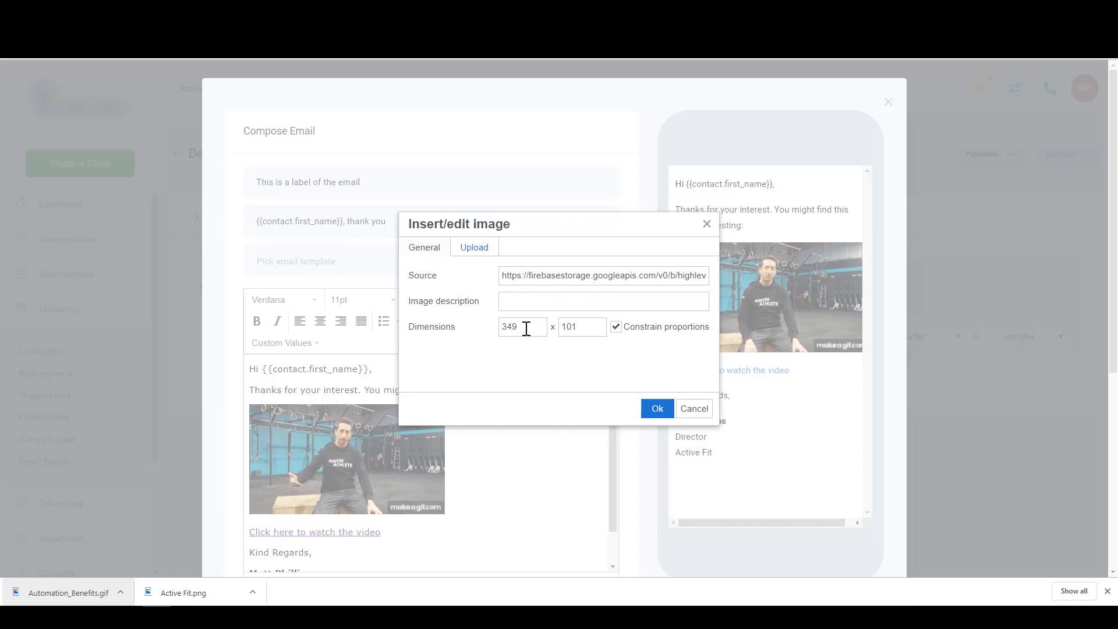
left_click(658, 412)
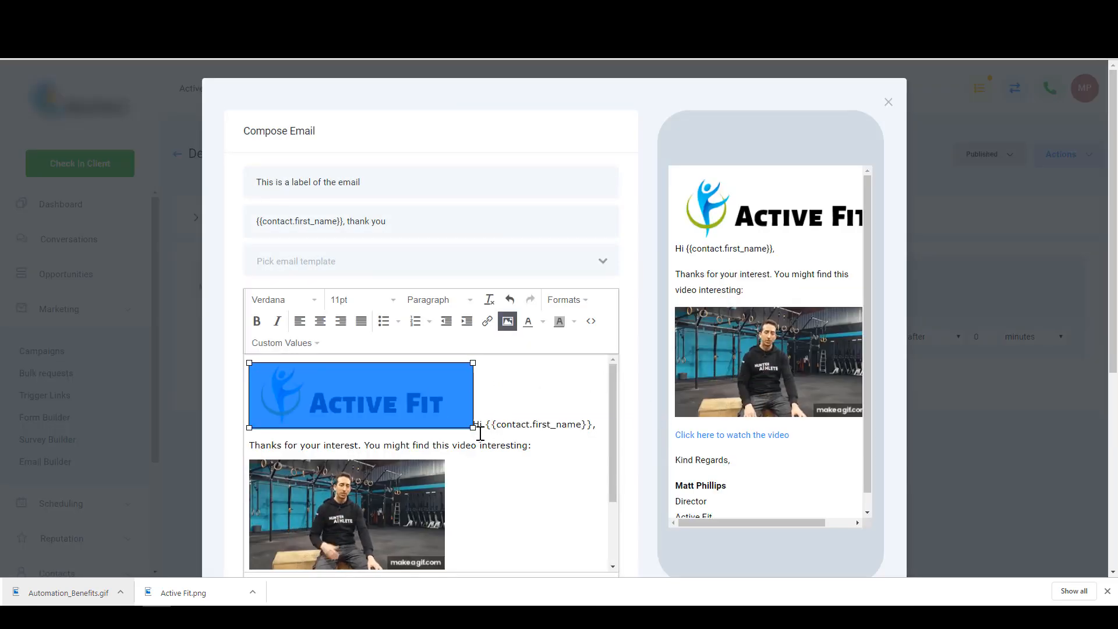
- Shrink the logo to about 183 × 53 and move the greeting onto its own line below
left_click_drag(473, 427, 340, 392)
left_click(360, 386)
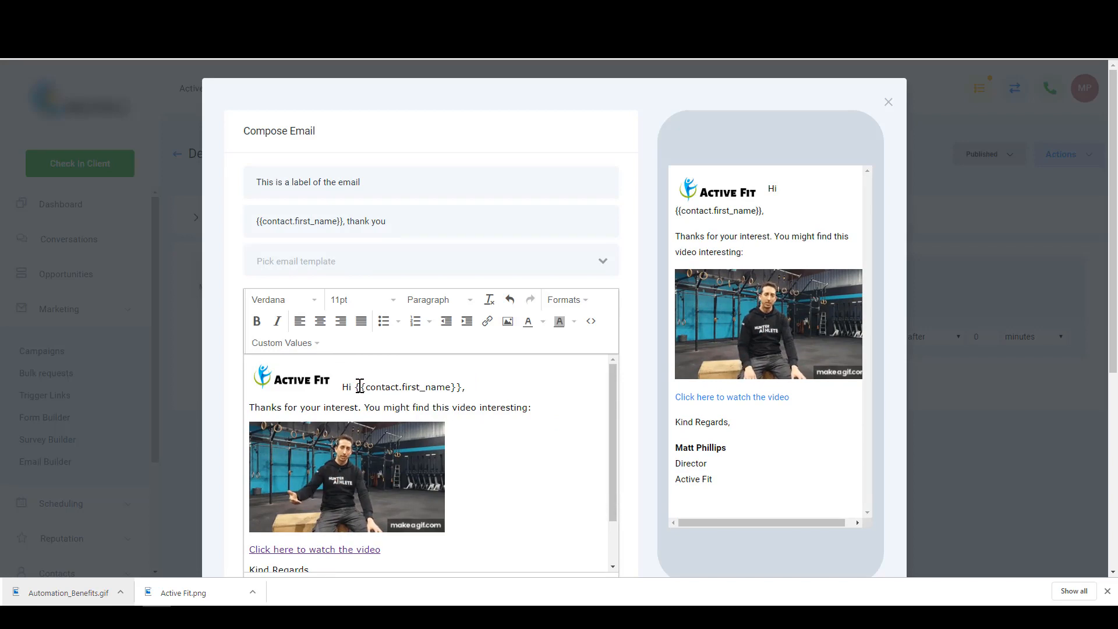
key("Return")
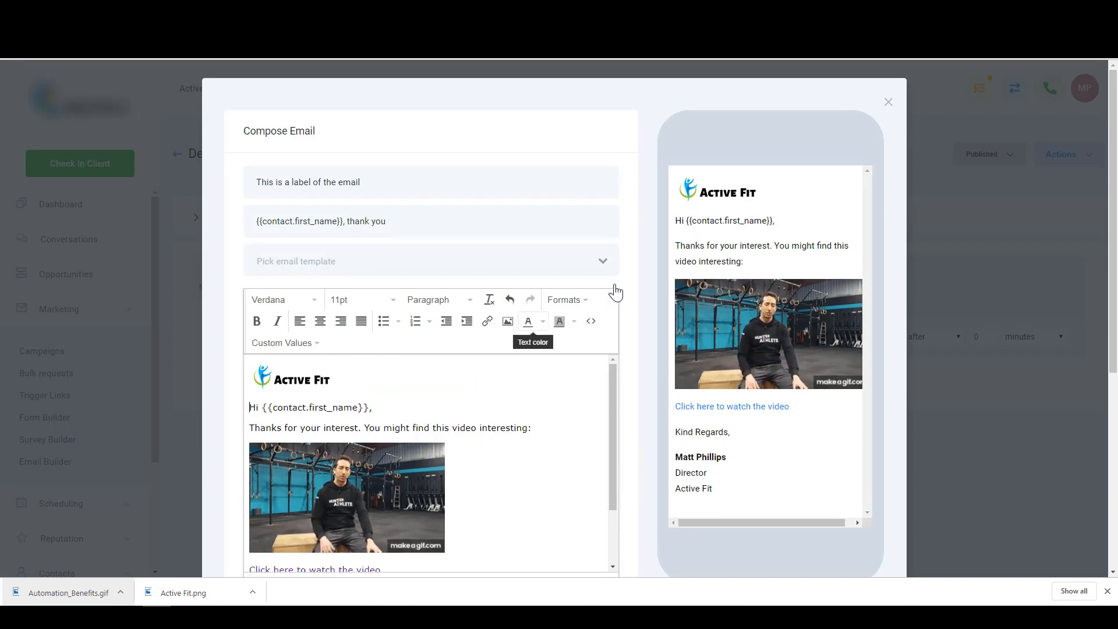
scroll(808, 341, "down", 5)
scroll(809, 342, "up", 5)
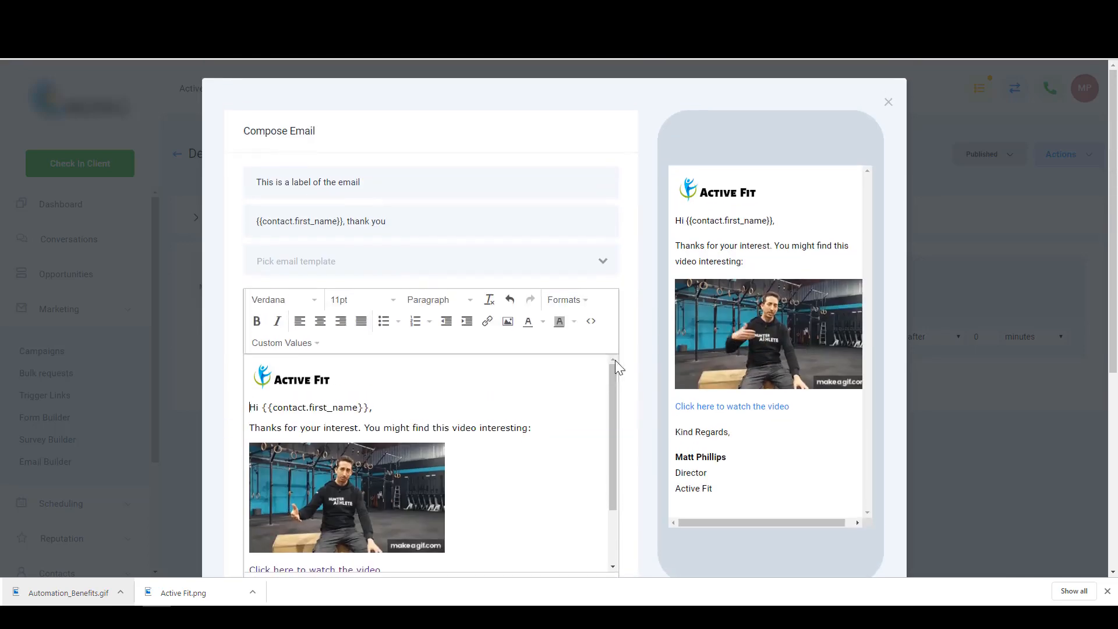
scroll(396, 417, "down", 3)
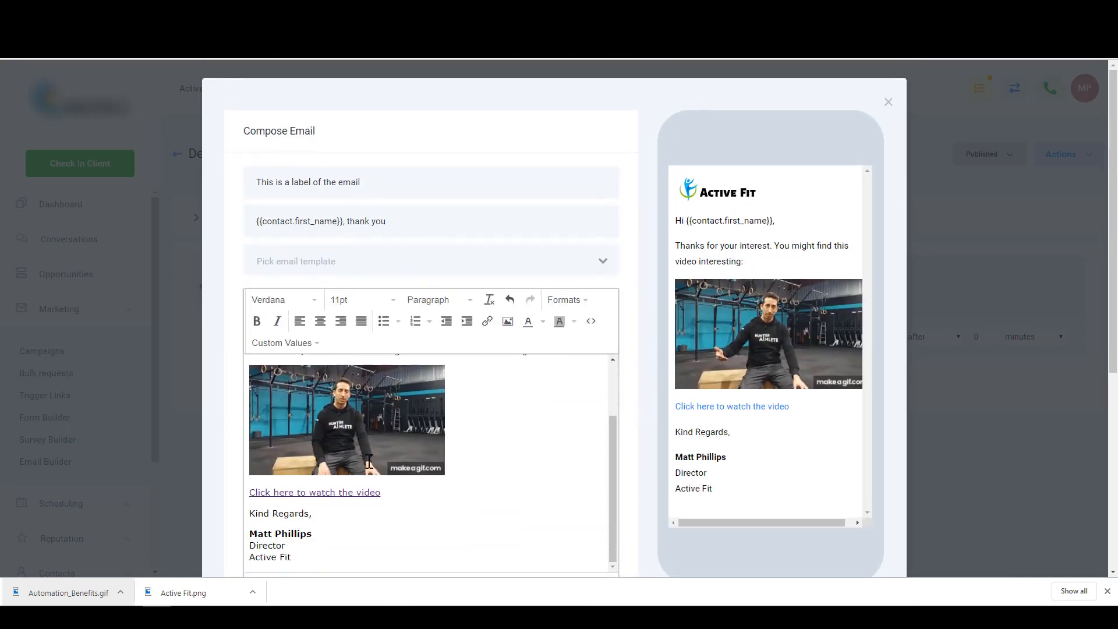
scroll(307, 415, "up", 3)
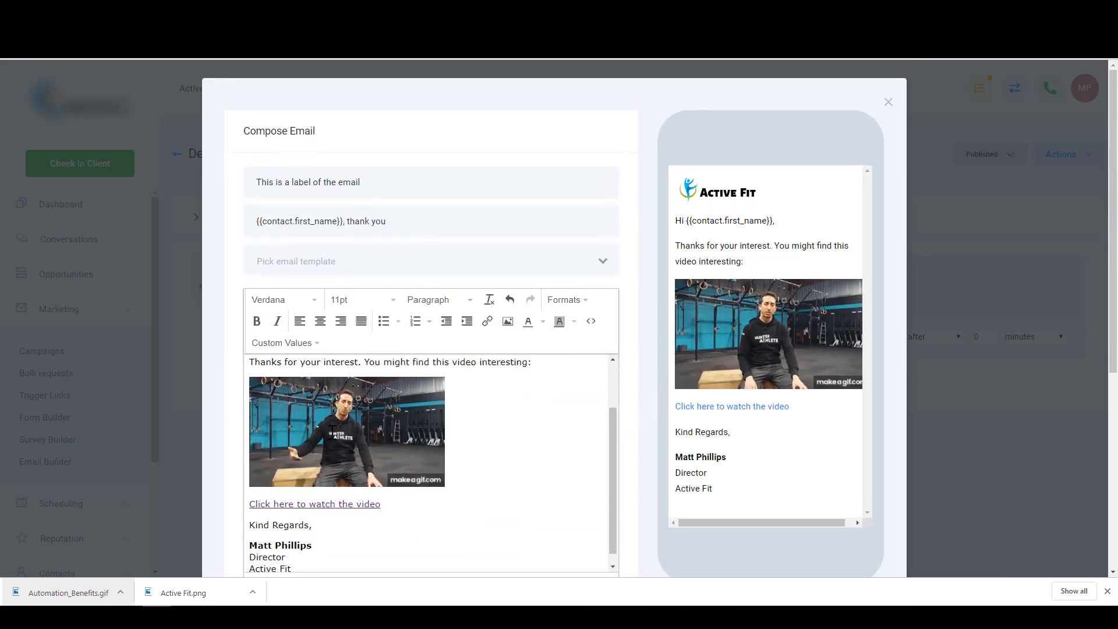
- Select the greeting line, try centre then left alignment, and set it in Arial Black
left_click(314, 407)
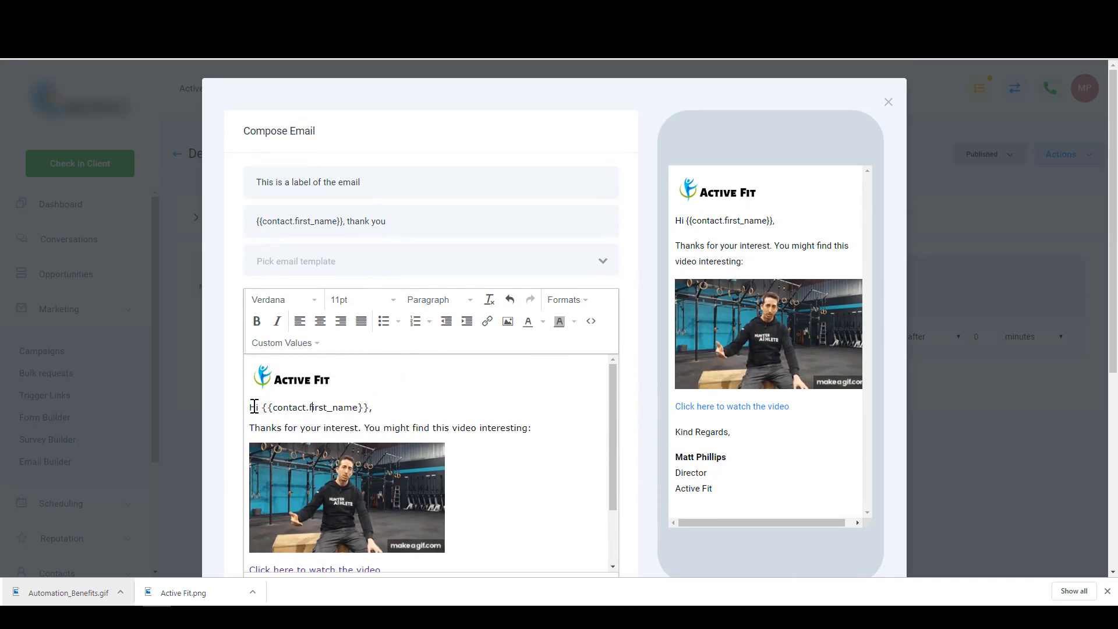
left_click_drag(287, 406, 371, 407)
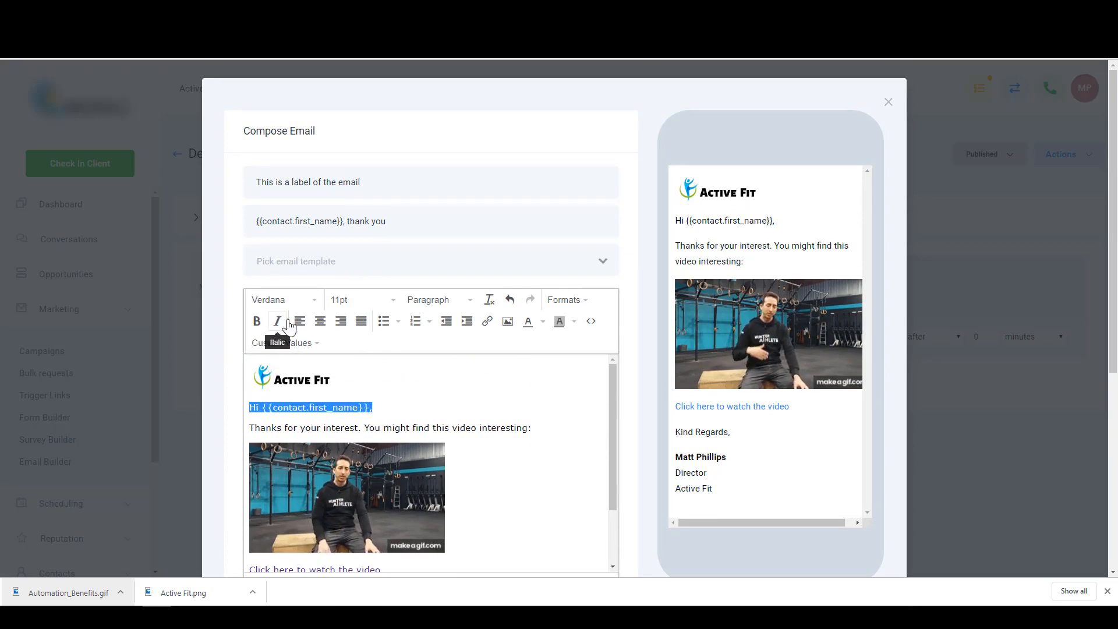
left_click(322, 322)
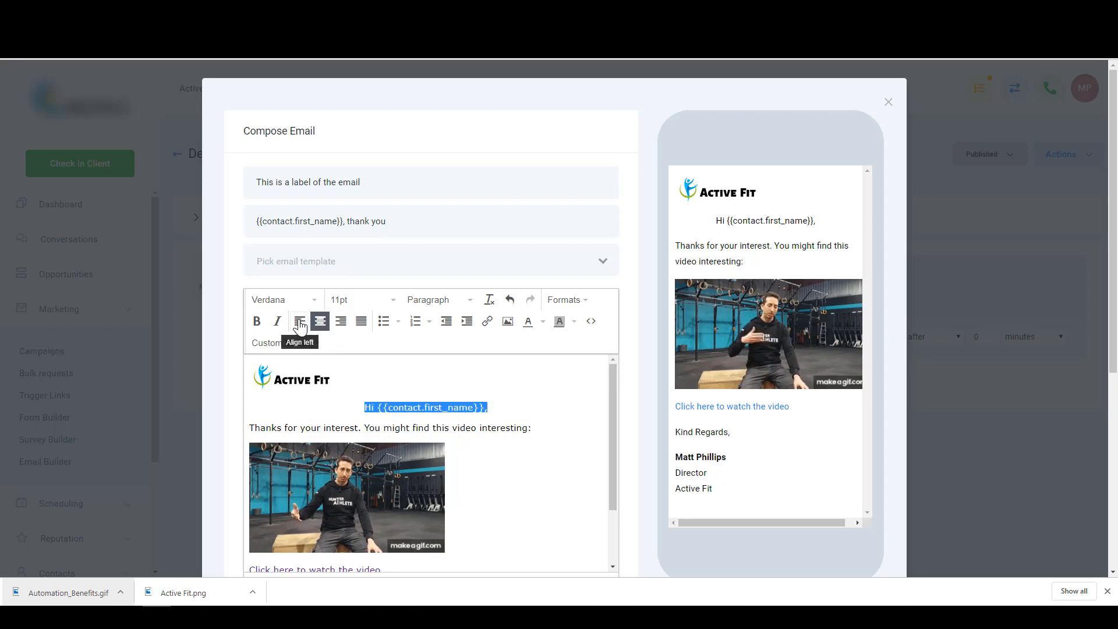
left_click(299, 322)
left_click(315, 301)
left_click(315, 304)
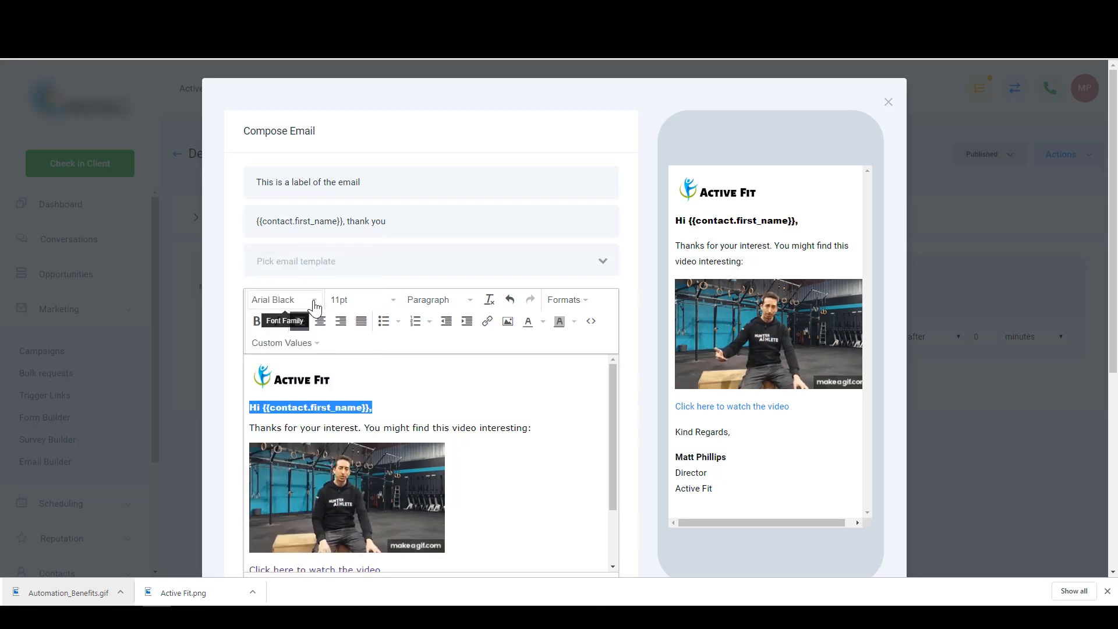
left_click(361, 304)
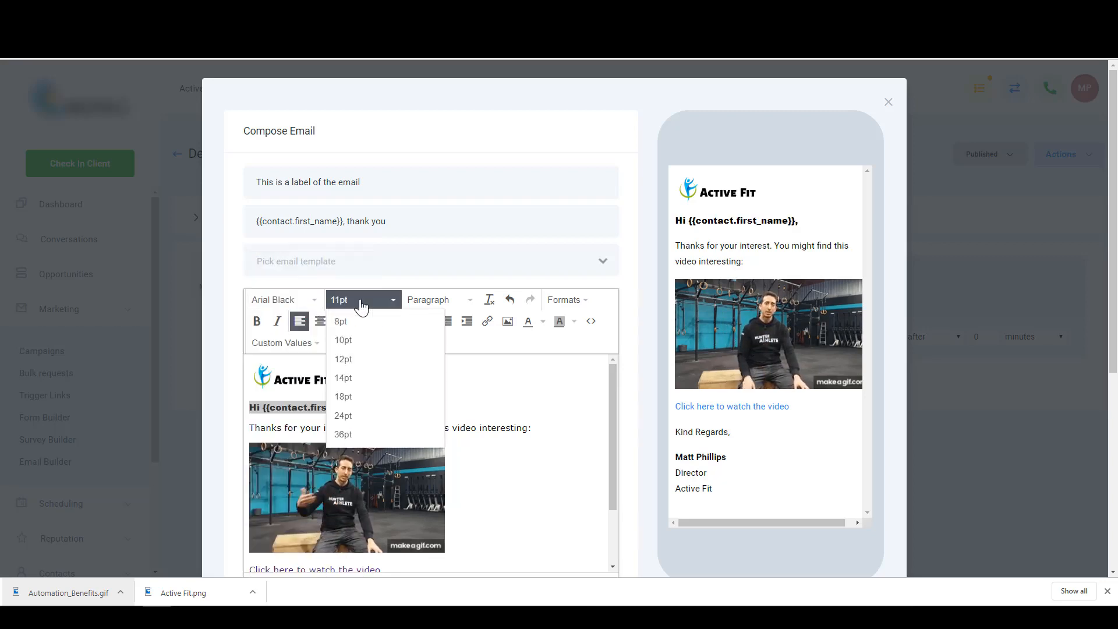
left_click(361, 304)
left_click(430, 306)
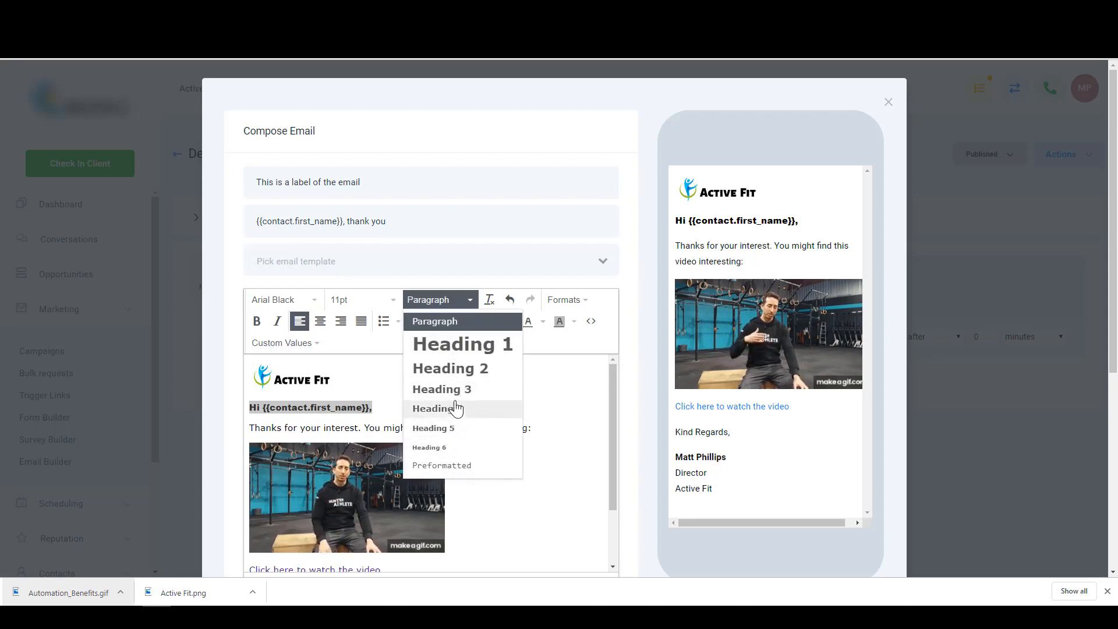
left_click(587, 411)
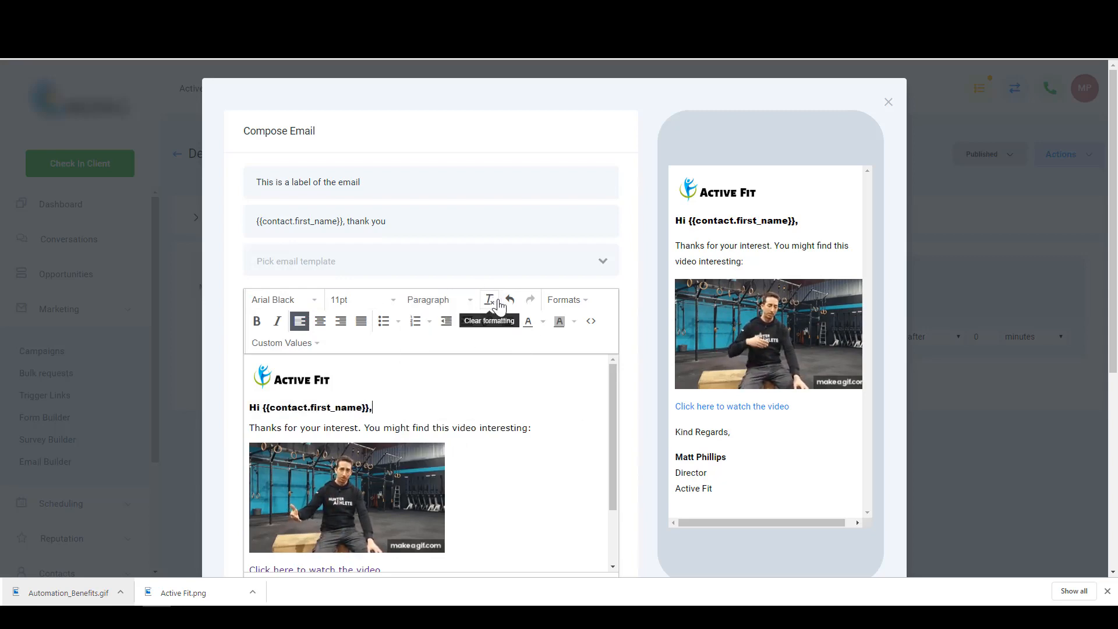
- Browse the formatting styles, then reselect the greeting and switch it from Arial Black to a plain font
left_click(571, 302)
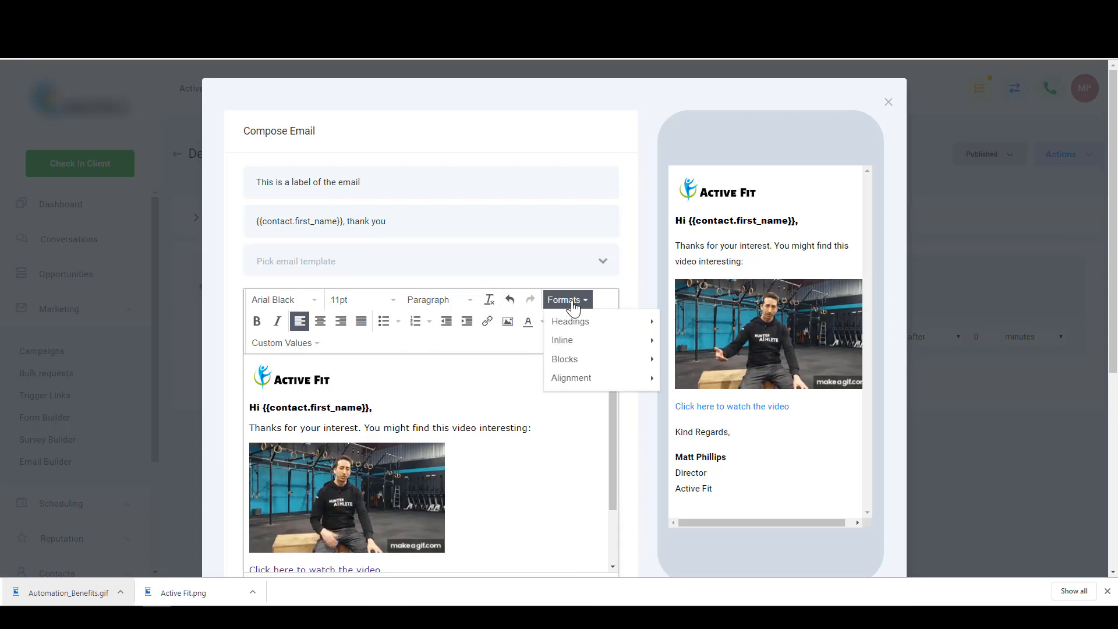
mouse_move(575, 324)
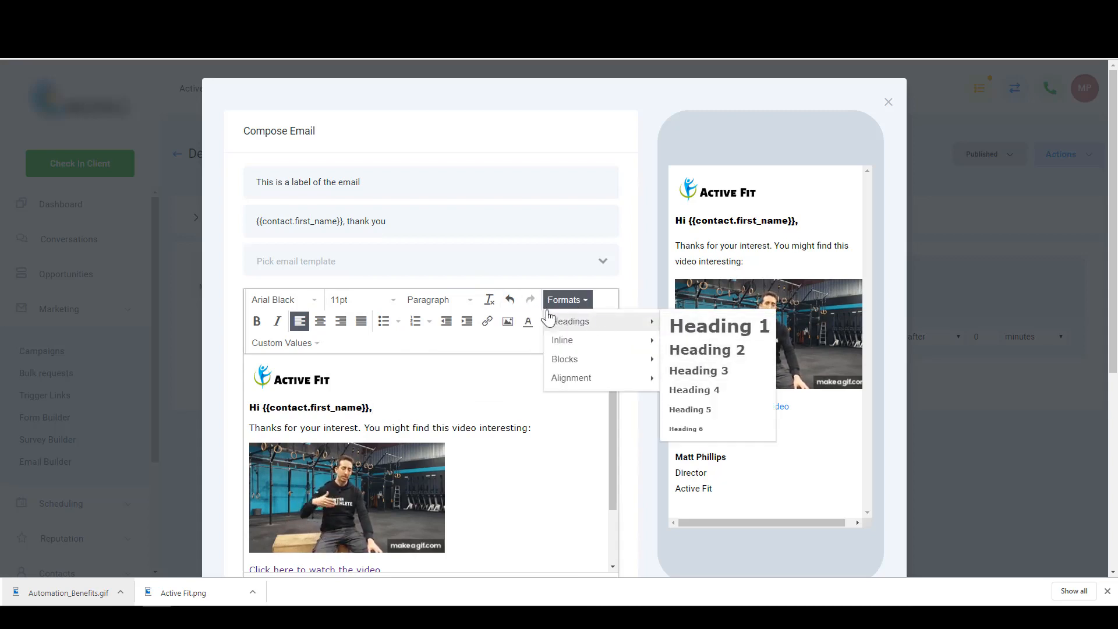
mouse_move(582, 348)
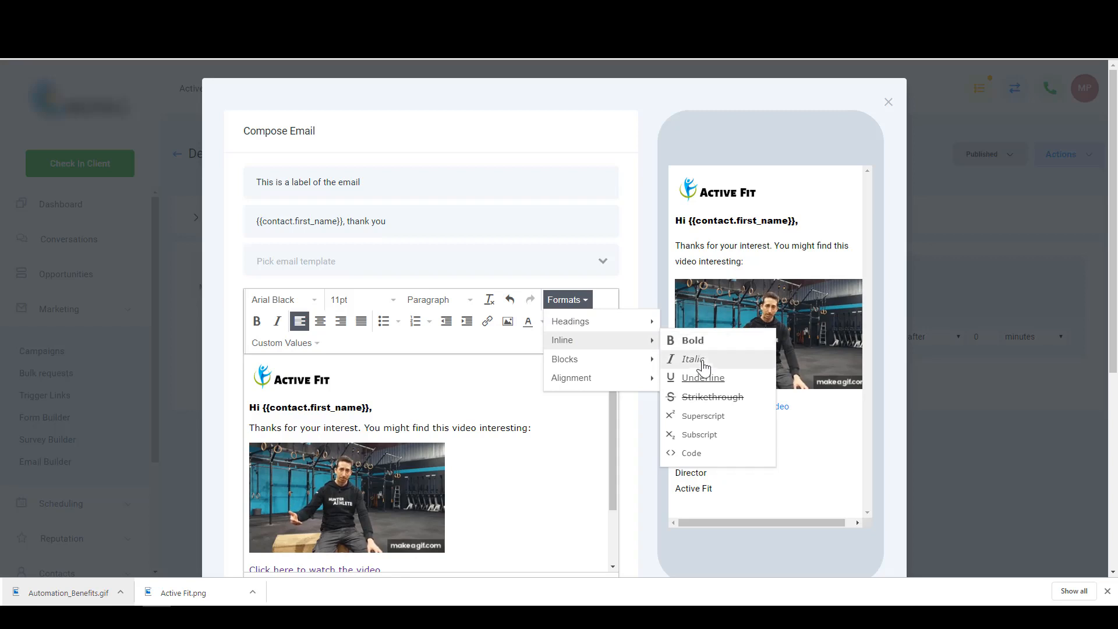
mouse_move(551, 356)
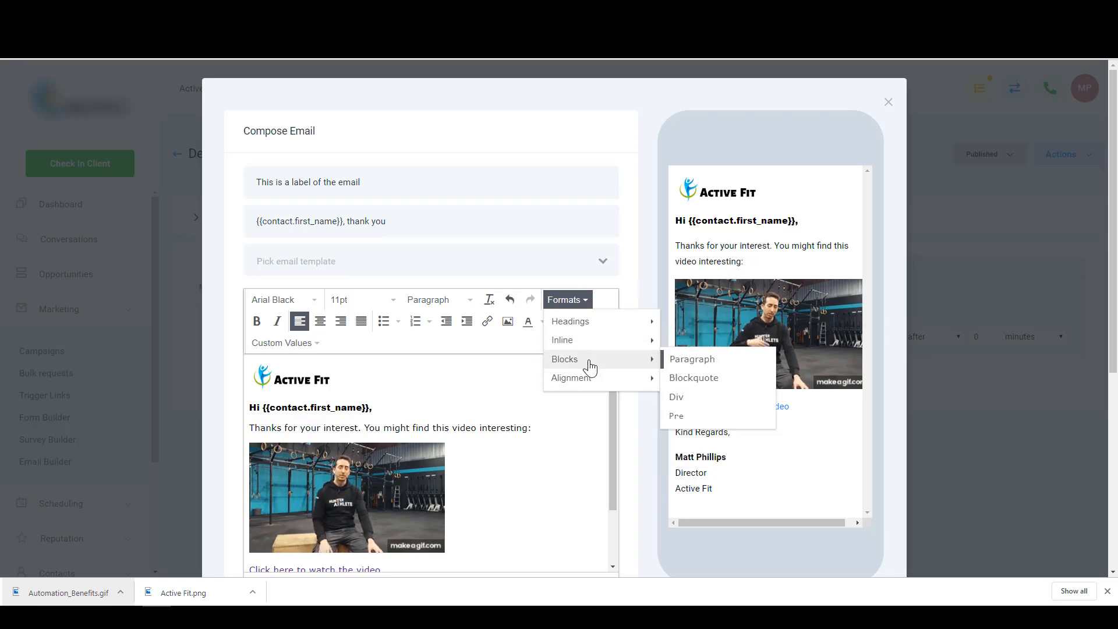
mouse_move(575, 386)
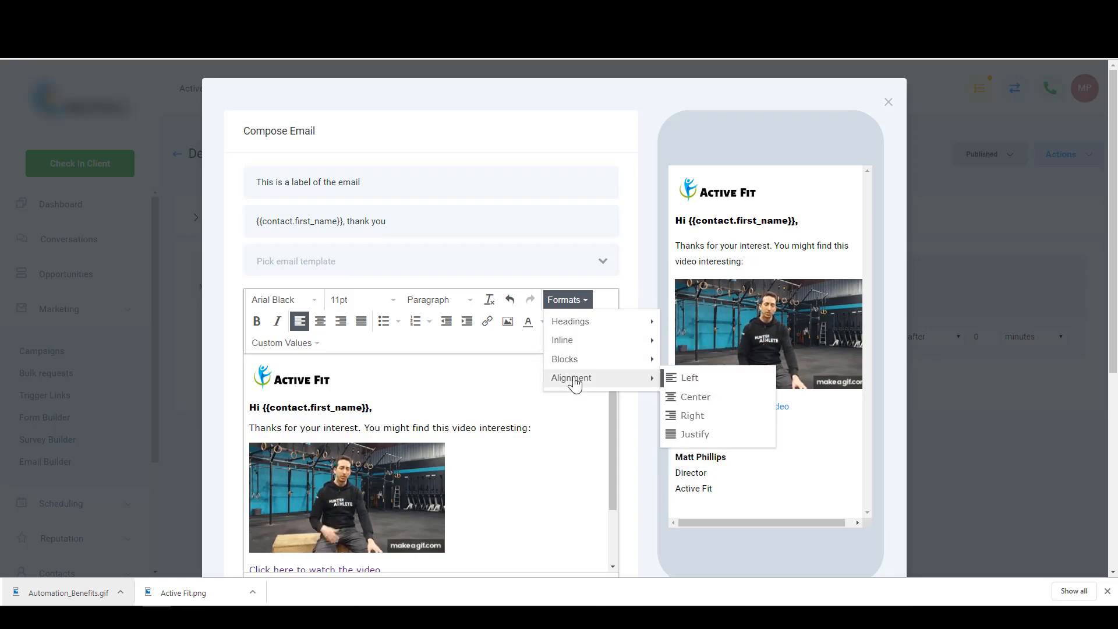
left_click(315, 324)
left_click(300, 321)
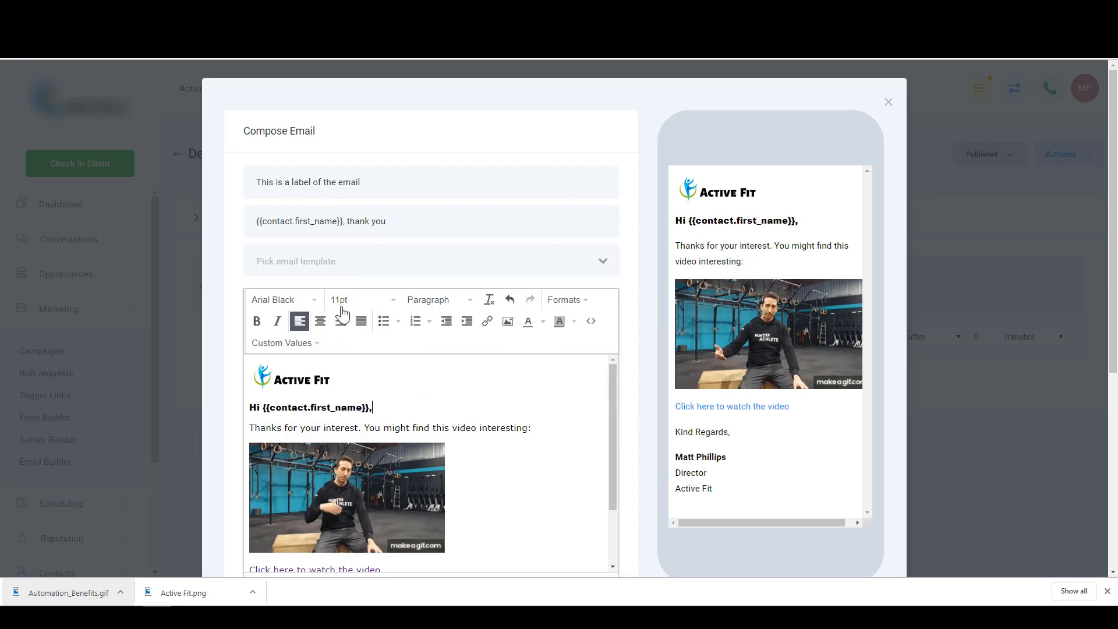
left_click(289, 300)
left_click(292, 281)
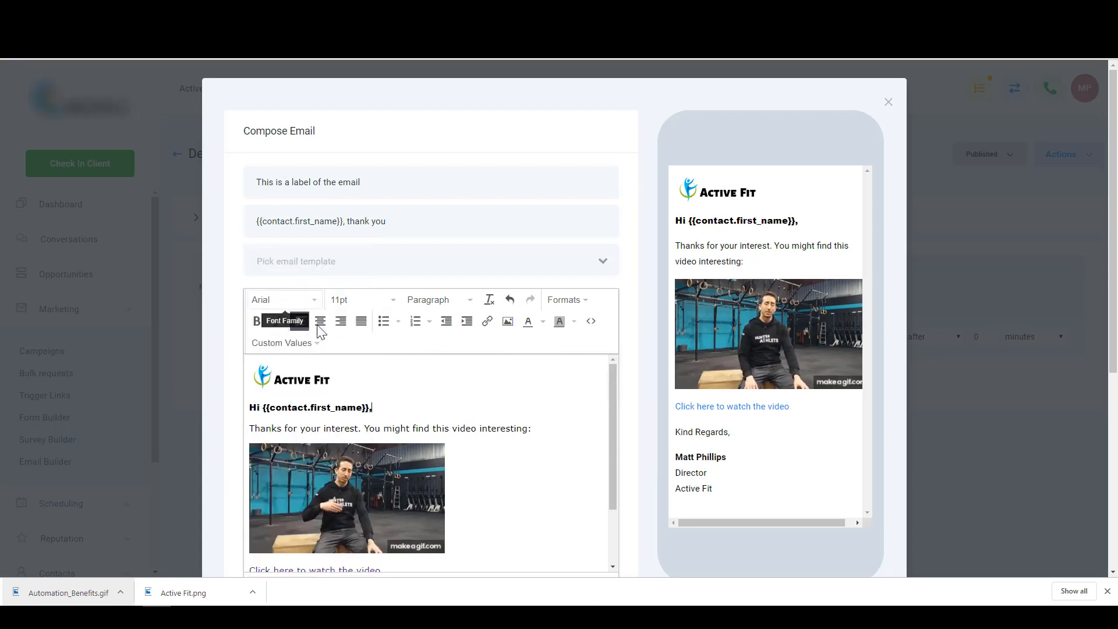
left_click_drag(394, 410, 252, 396)
left_click(285, 299)
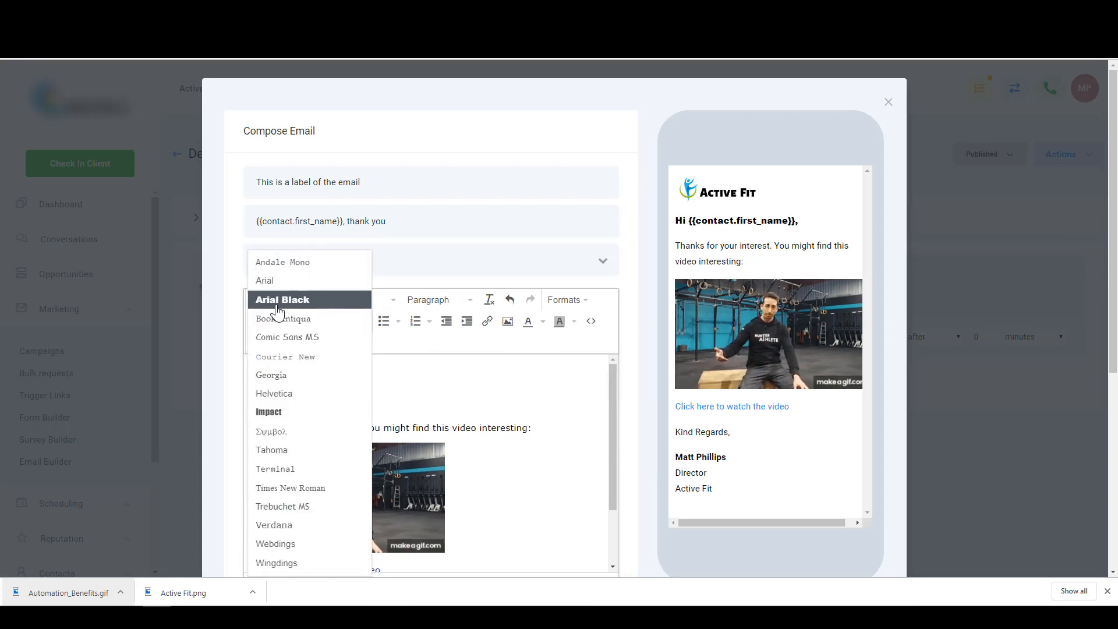
left_click(289, 280)
left_click(367, 390)
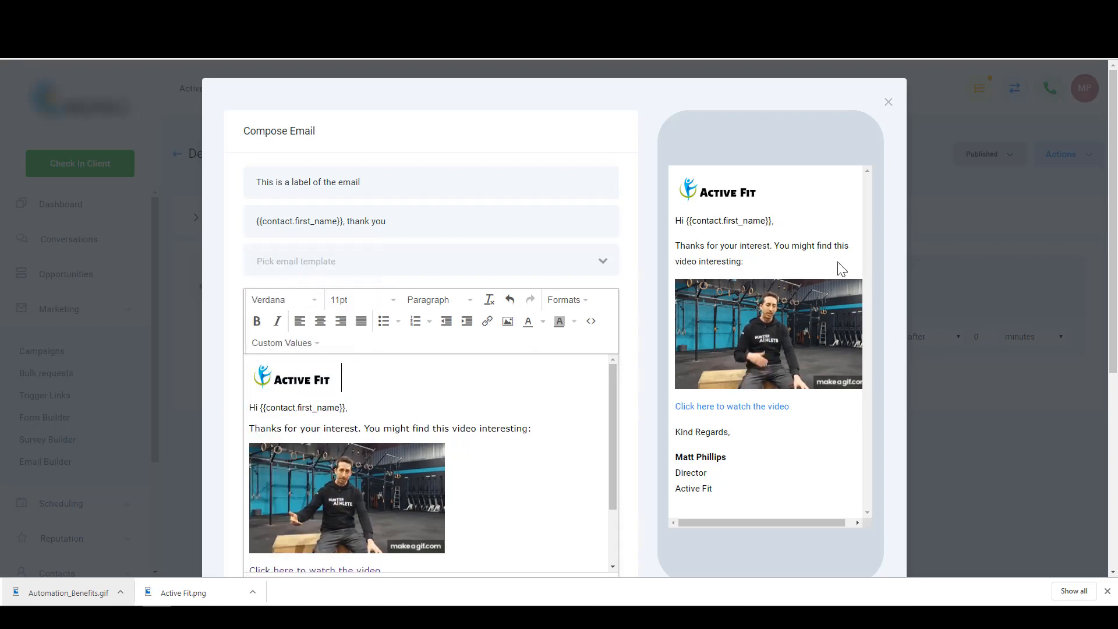
- Toggle the custom sending time on and back off, then save the email to the Demo Email campaign
scroll(391, 375, "down", 2)
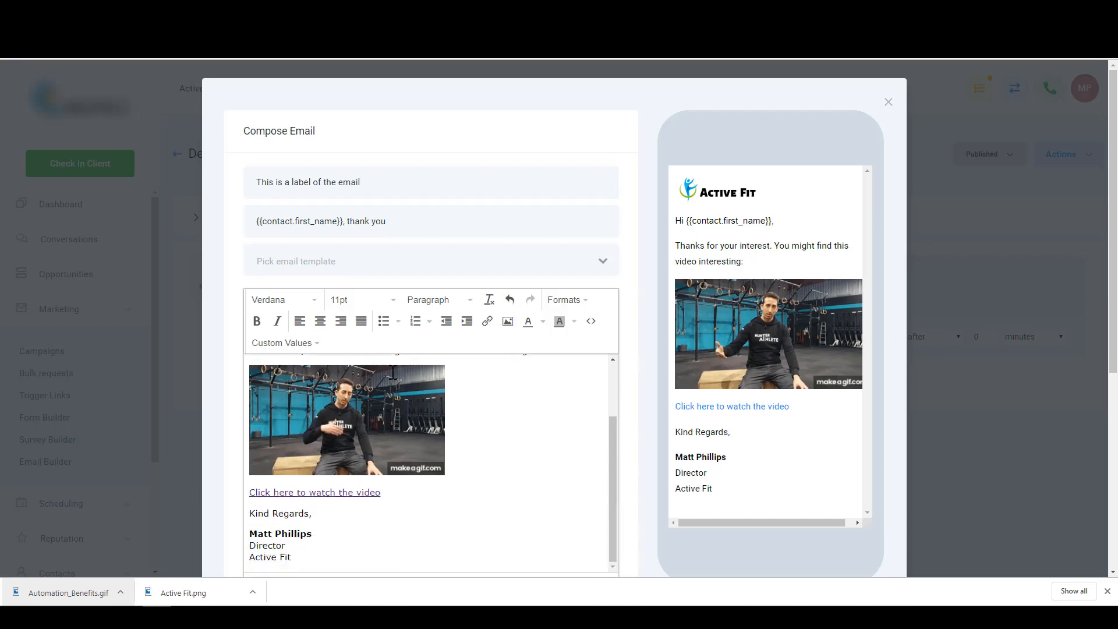
scroll(659, 425, "down", 3)
scroll(499, 362, "down", 1)
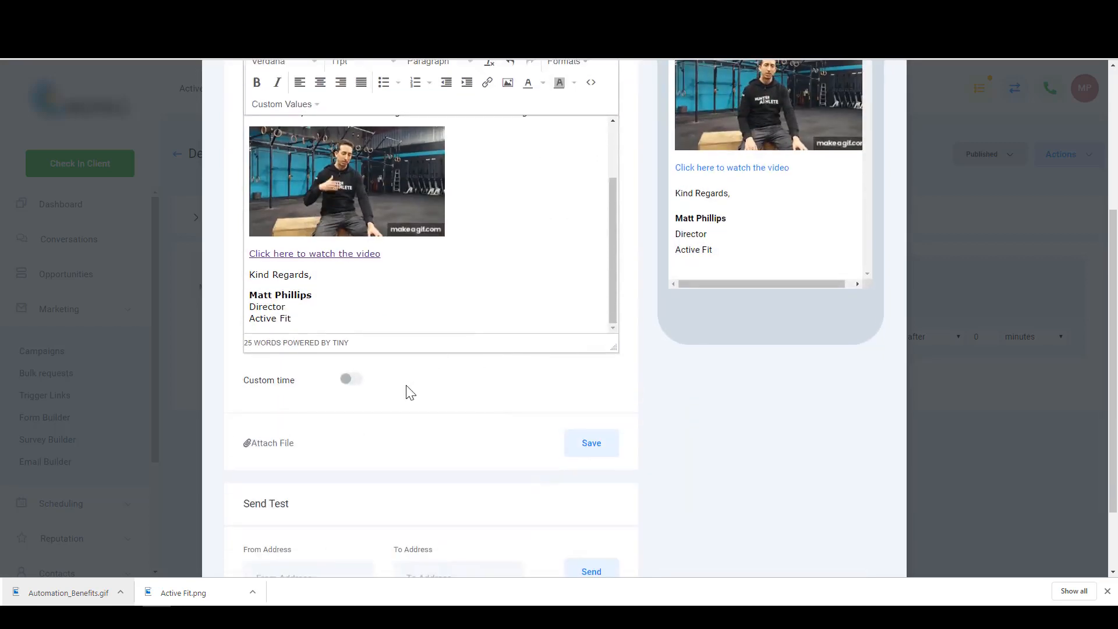
left_click(350, 378)
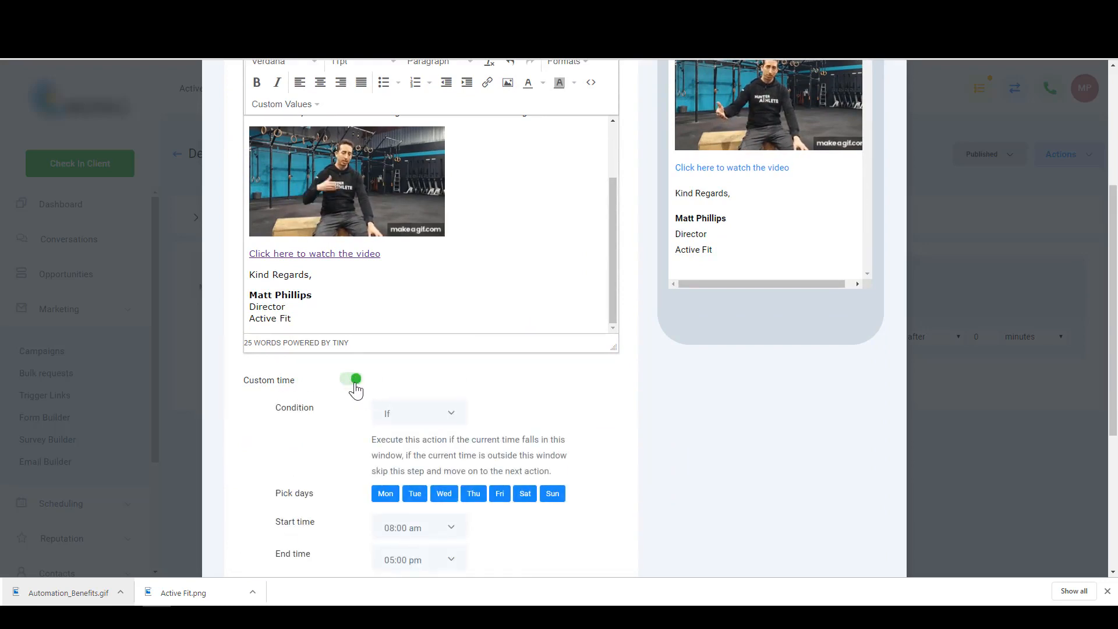
scroll(353, 385, "down", 1)
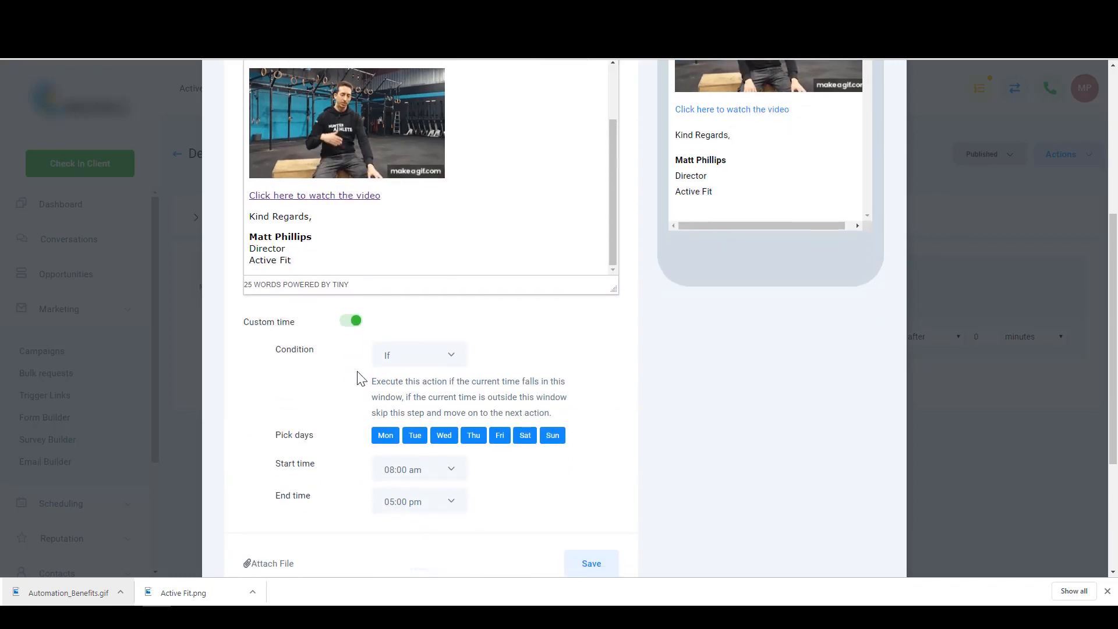
left_click(354, 324)
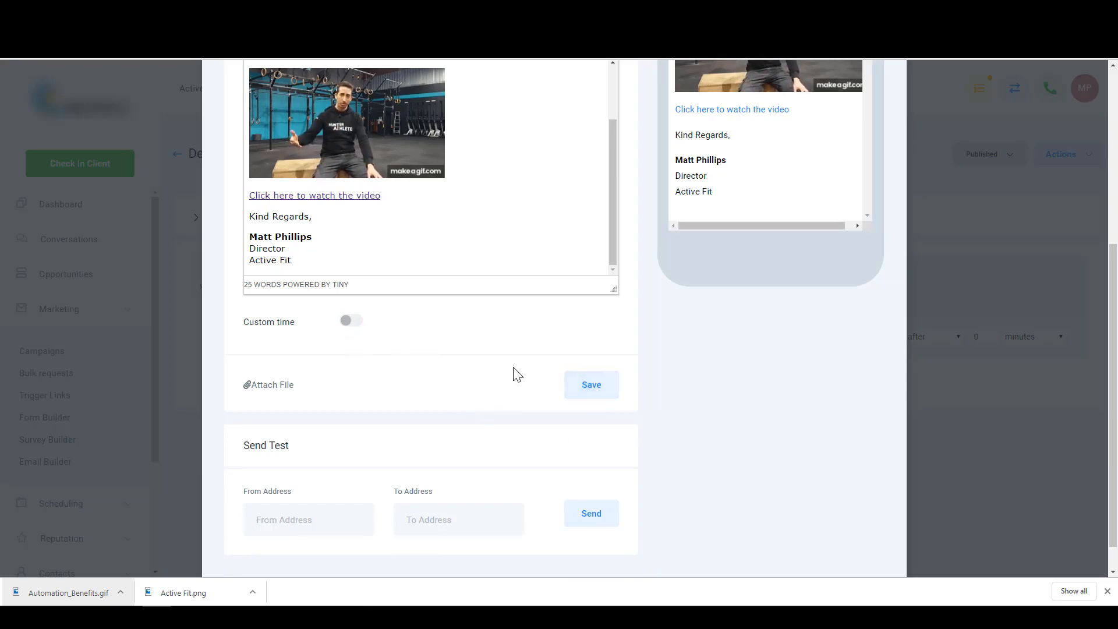
scroll(512, 375, "up", 2)
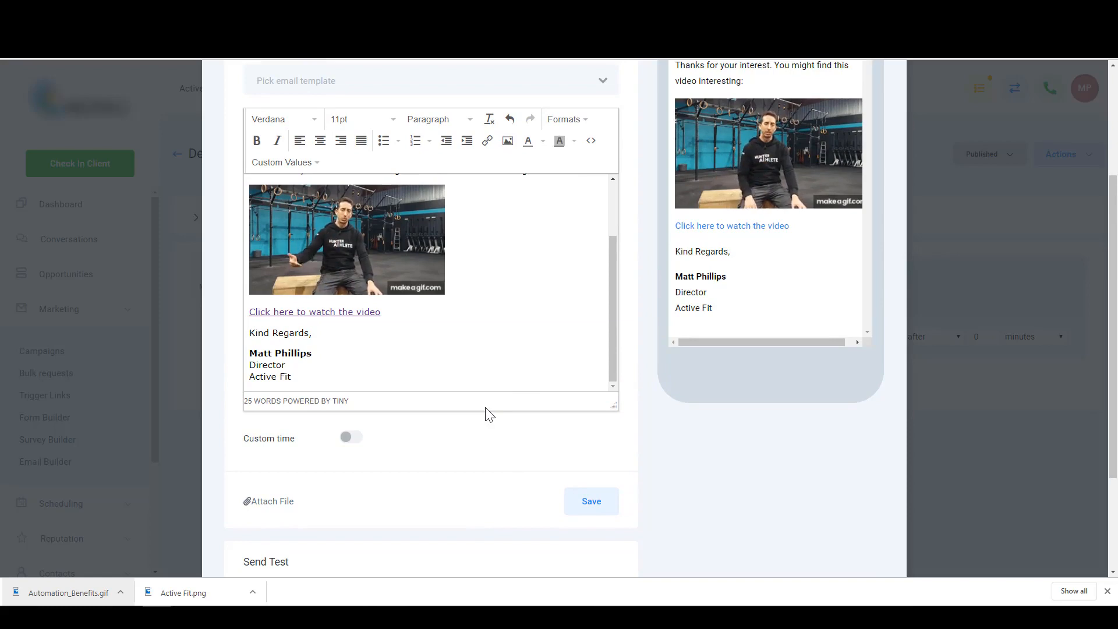
scroll(483, 430, "down", 1)
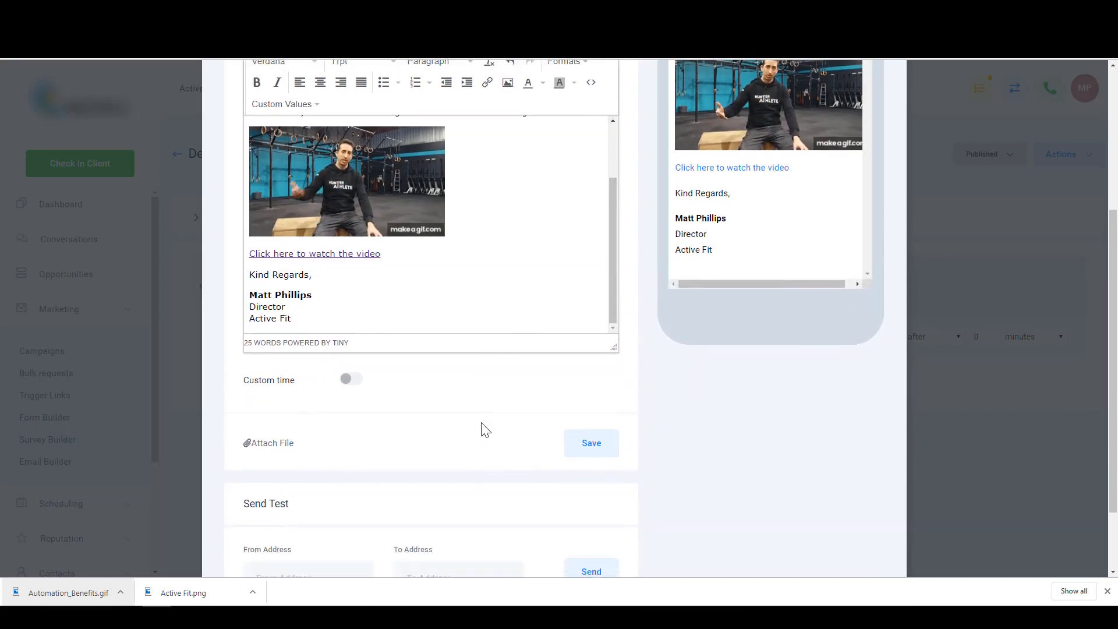
scroll(474, 417, "down", 2)
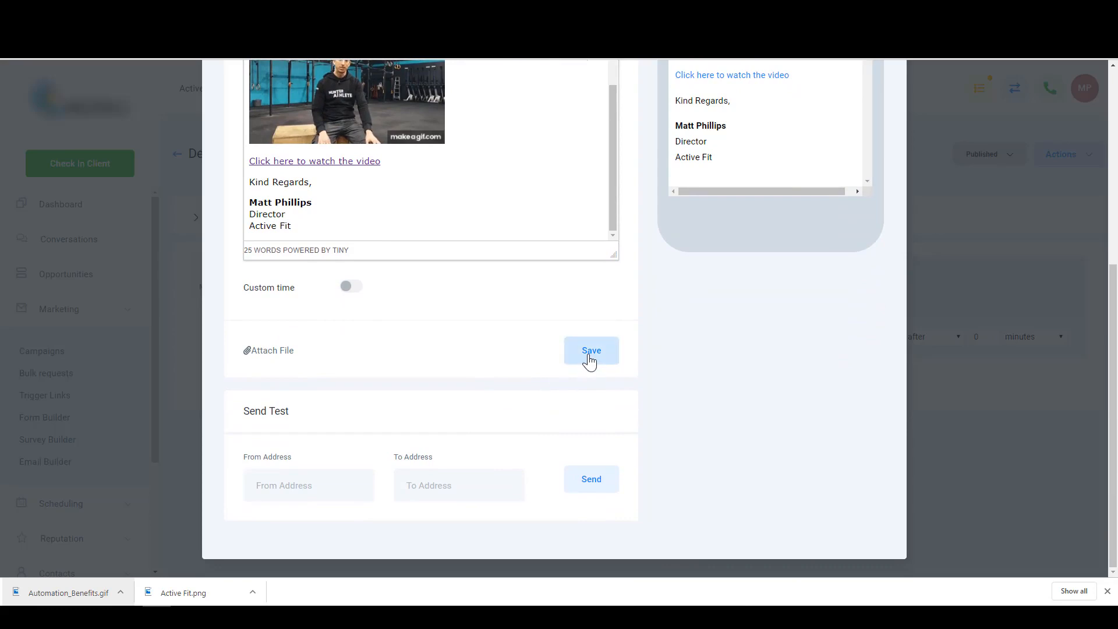
scroll(589, 367, "up", 6)
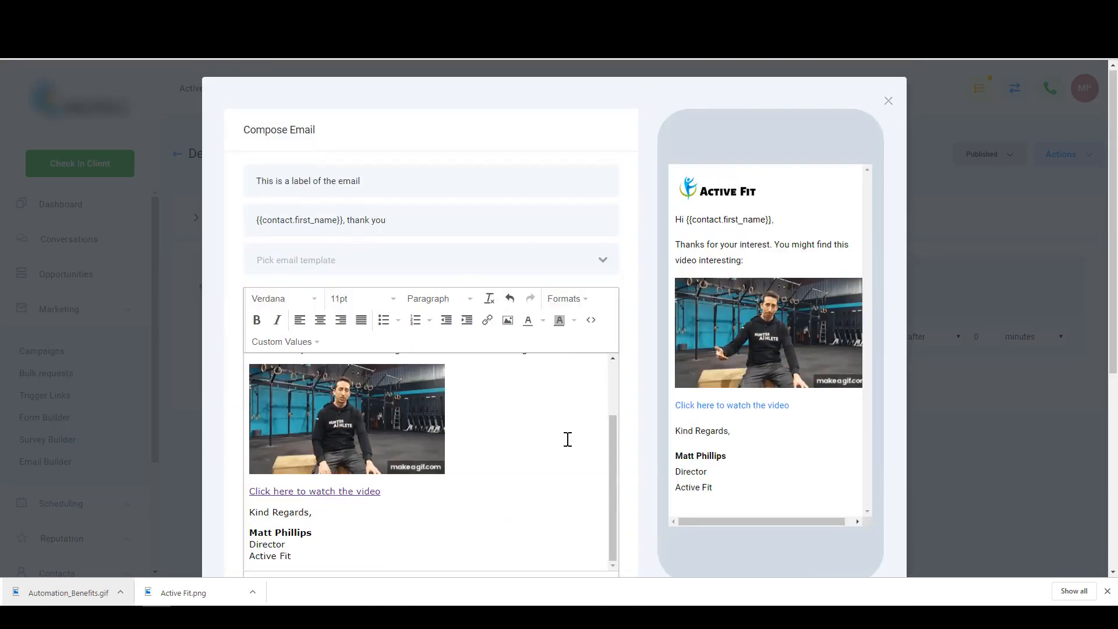
scroll(567, 440, "down", 4)
left_click(589, 459)
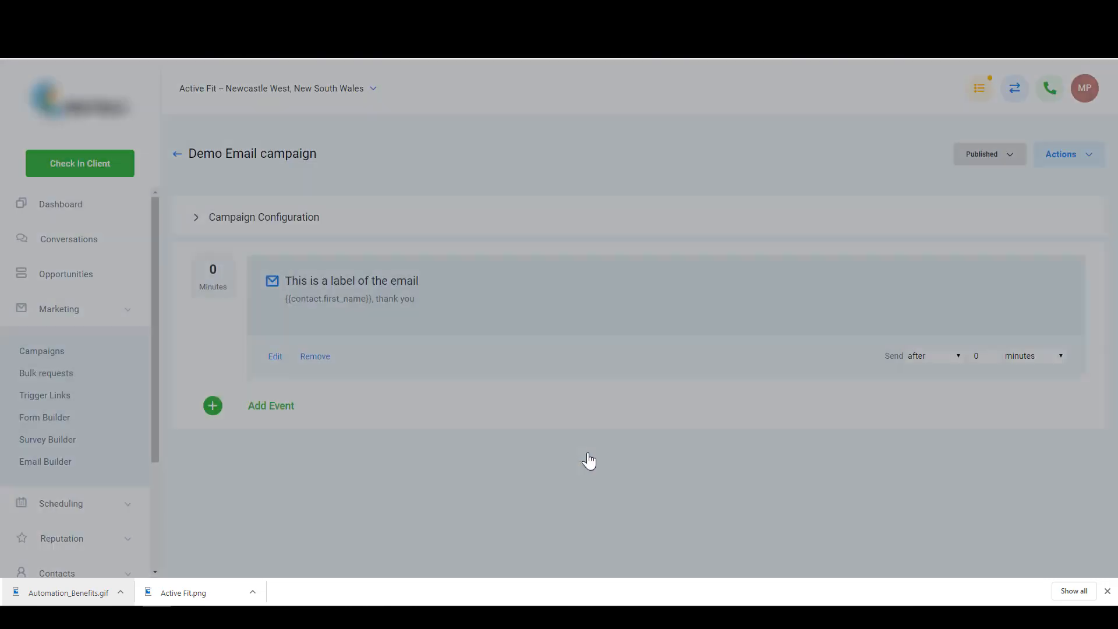
left_click(274, 357)
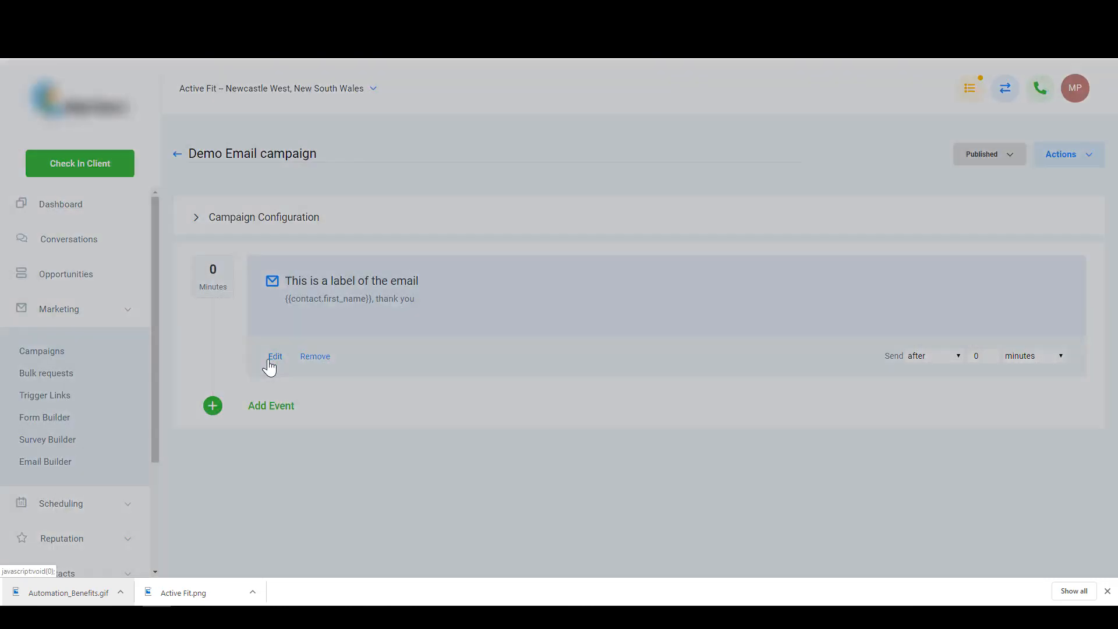
scroll(349, 442, "down", 3)
scroll(580, 361, "down", 5)
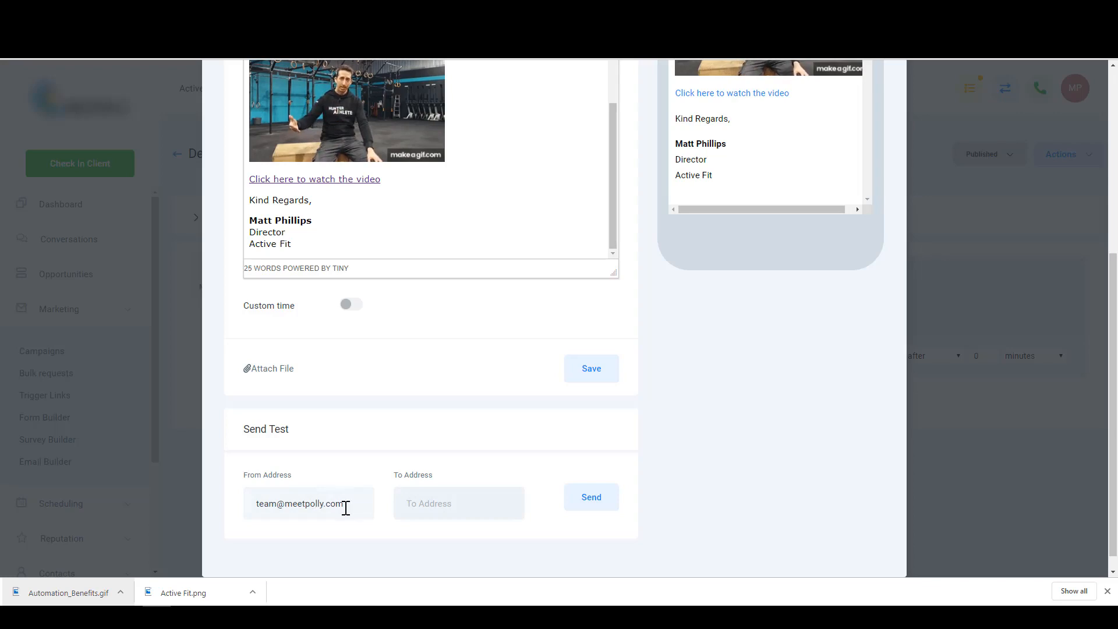
double_click(344, 505)
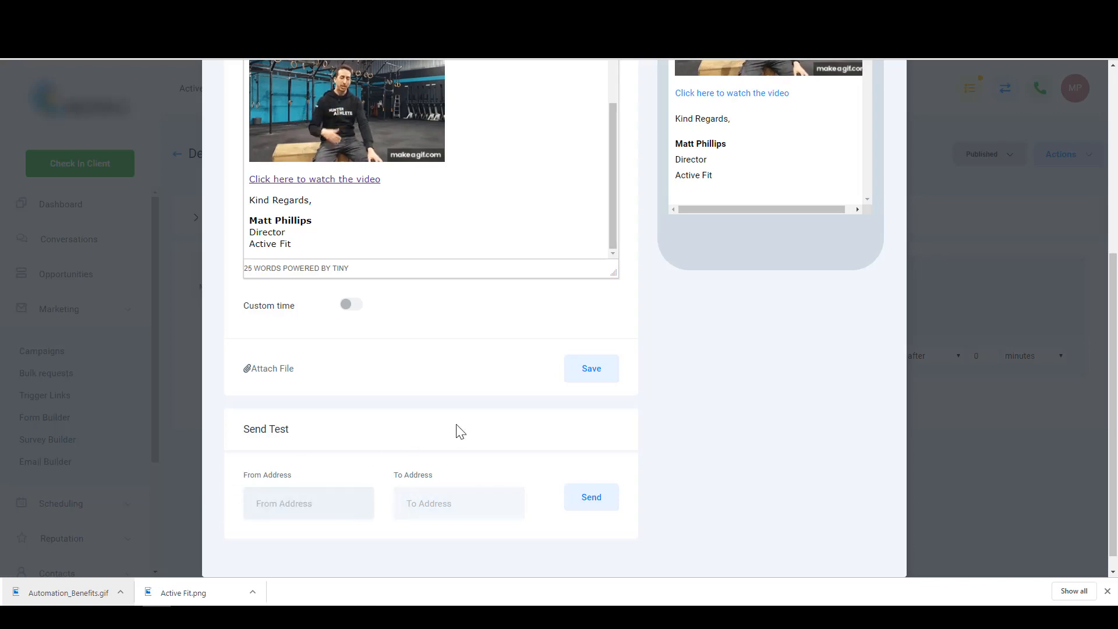
scroll(457, 428, "up", 5)
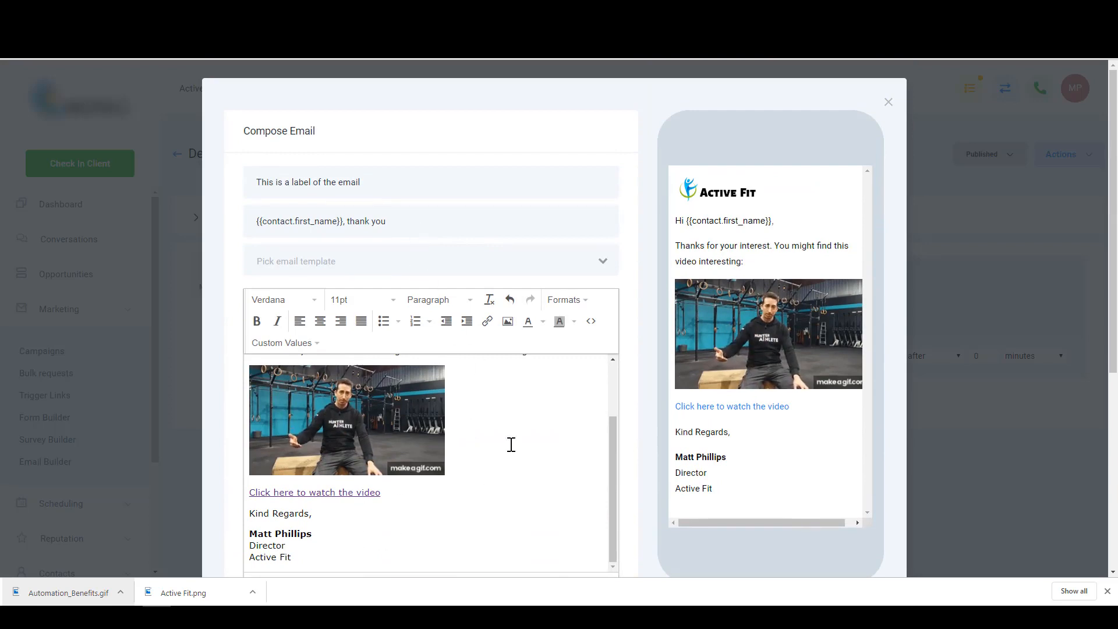
scroll(442, 407, "down", 2)
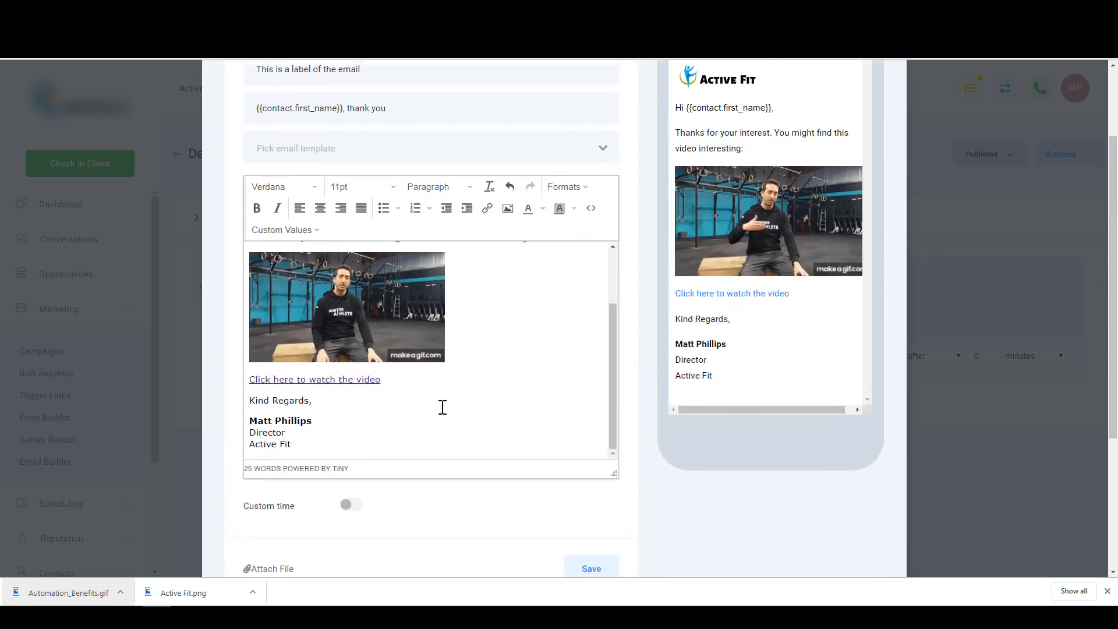
scroll(482, 372, "up", 3)
scroll(481, 372, "down", 3)
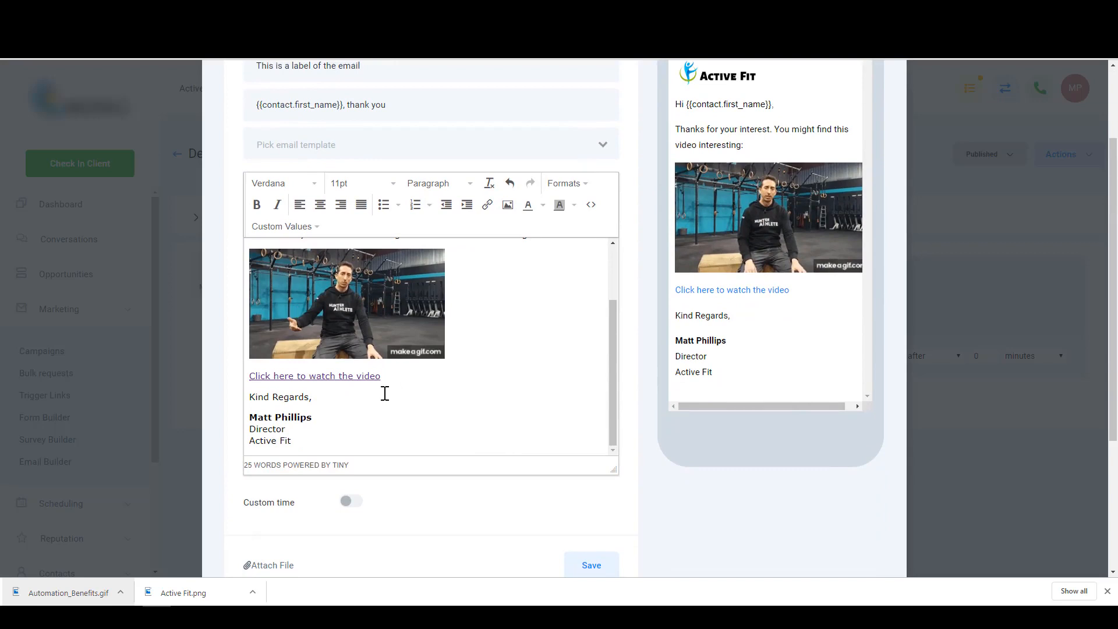
left_click(327, 440)
mouse_move(327, 440)
left_mouse_down()
mouse_move(251, 376)
mouse_move(264, 240)
mouse_move(261, 275)
left_mouse_up()
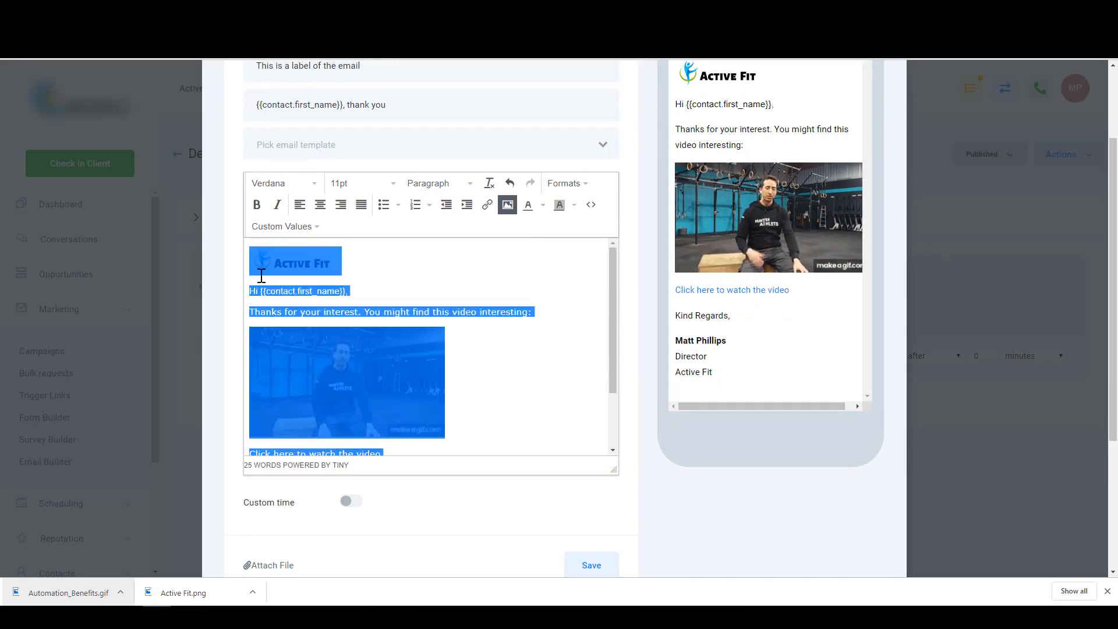
left_click(432, 302)
key("ctrl+a")
key("ctrl+c")
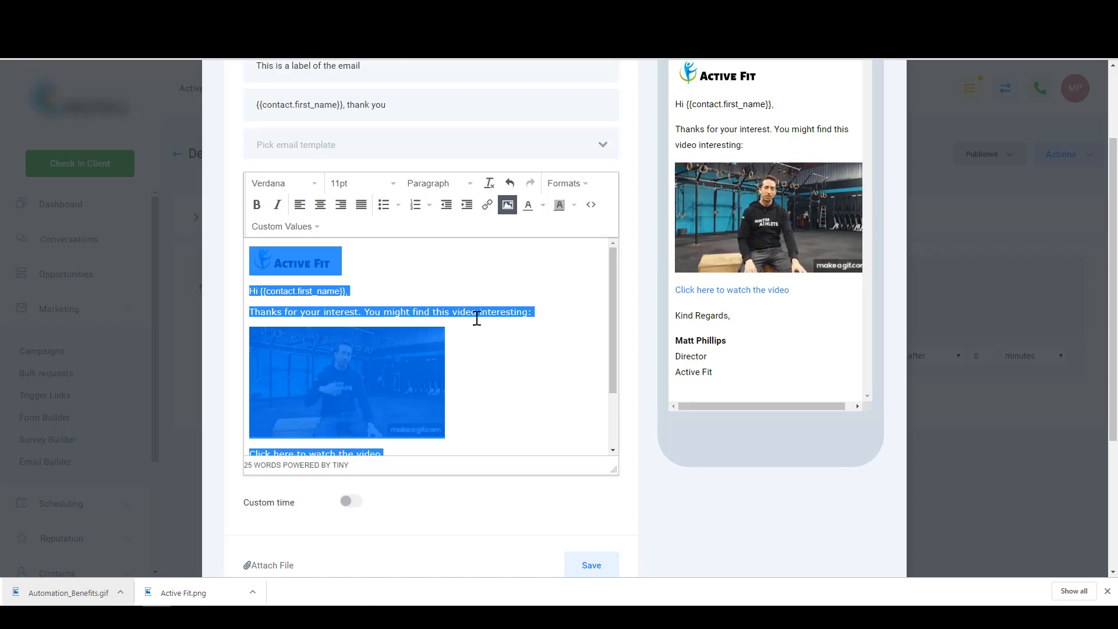
left_click(504, 345)
scroll(499, 344, "down", 2)
scroll(583, 542, "down", 1)
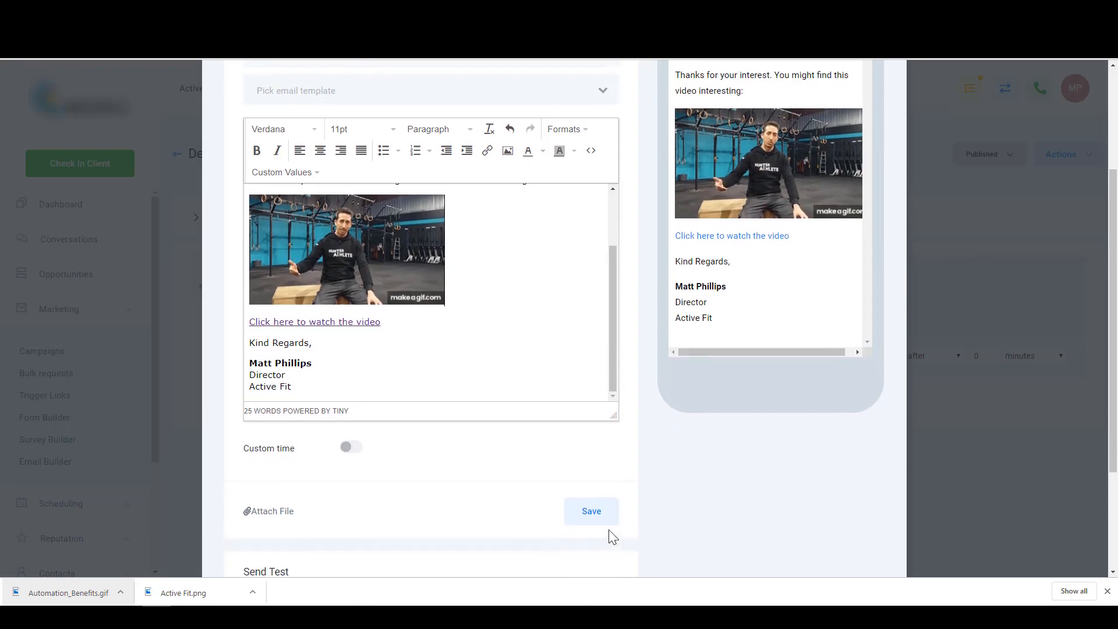
left_click(591, 511)
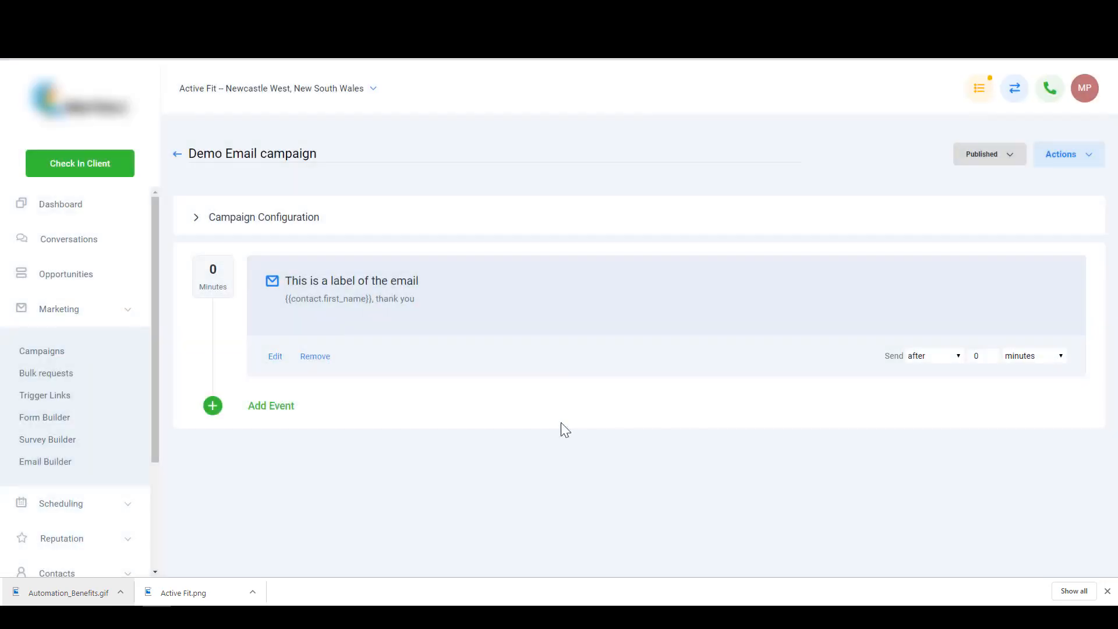
- Add a second email event with subject 'Does this sound familiar?' and paste in the Active Fit body
left_click(282, 410)
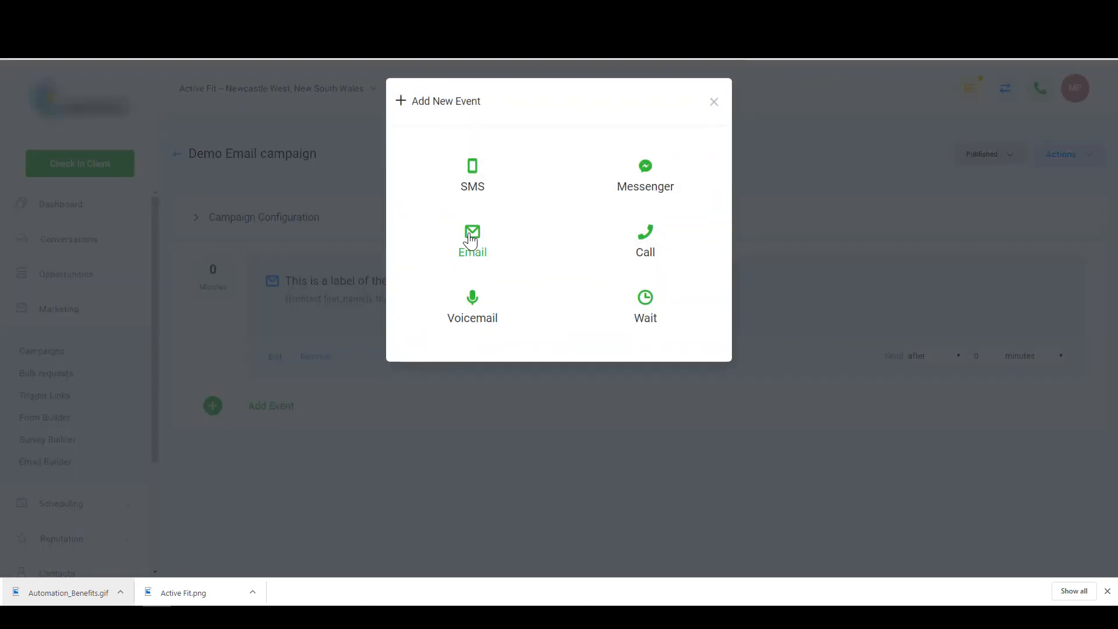
left_click(467, 244)
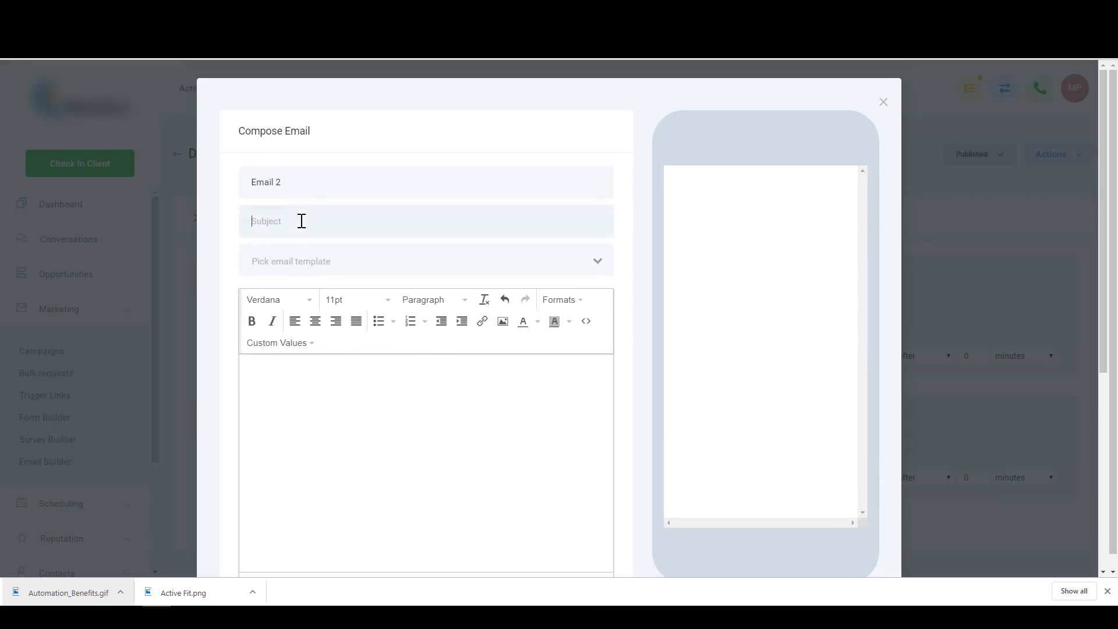
left_click(302, 221)
type("Se")
key("ctrl+shift+Left")
key("ctrl+shift+Left")
left_click(351, 178)
left_click(360, 225)
key("ctrl+shift+Left")
key("ctrl+shift+Left")
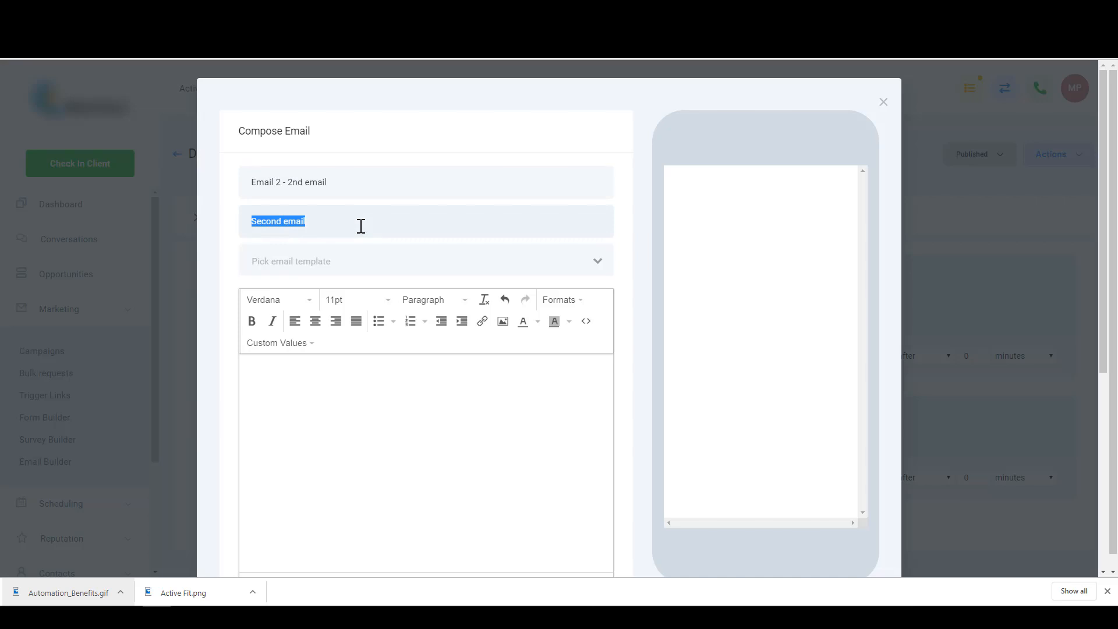
type("Does this sou")
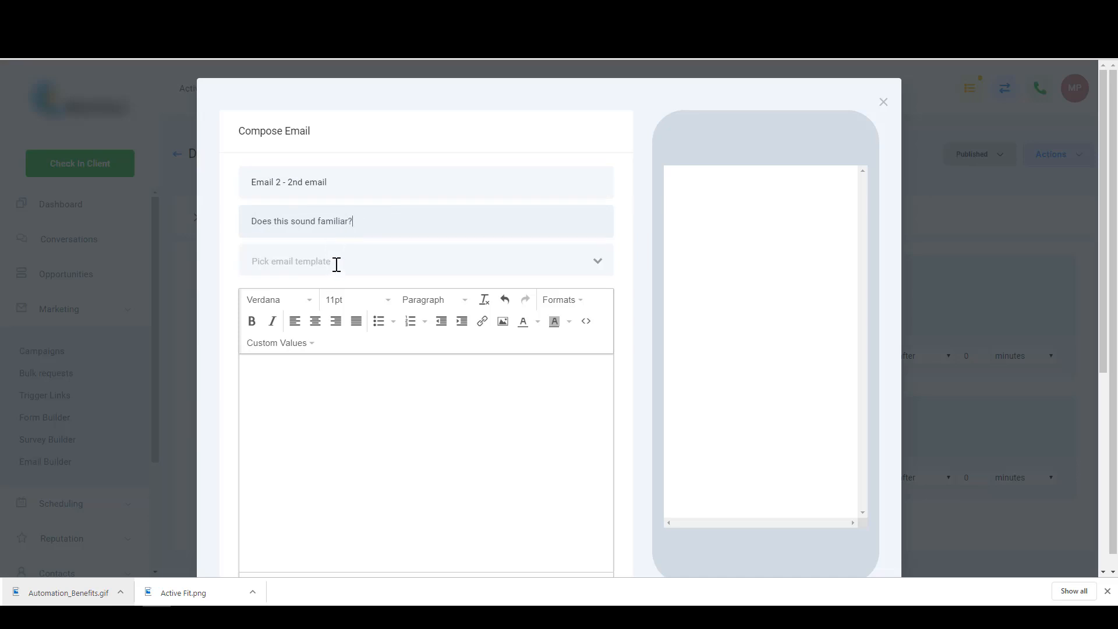
left_click(340, 367)
key("ctrl+v")
- Delete the GIF and add the line 'New message here.' above the thanks text
scroll(361, 428, "up", 5)
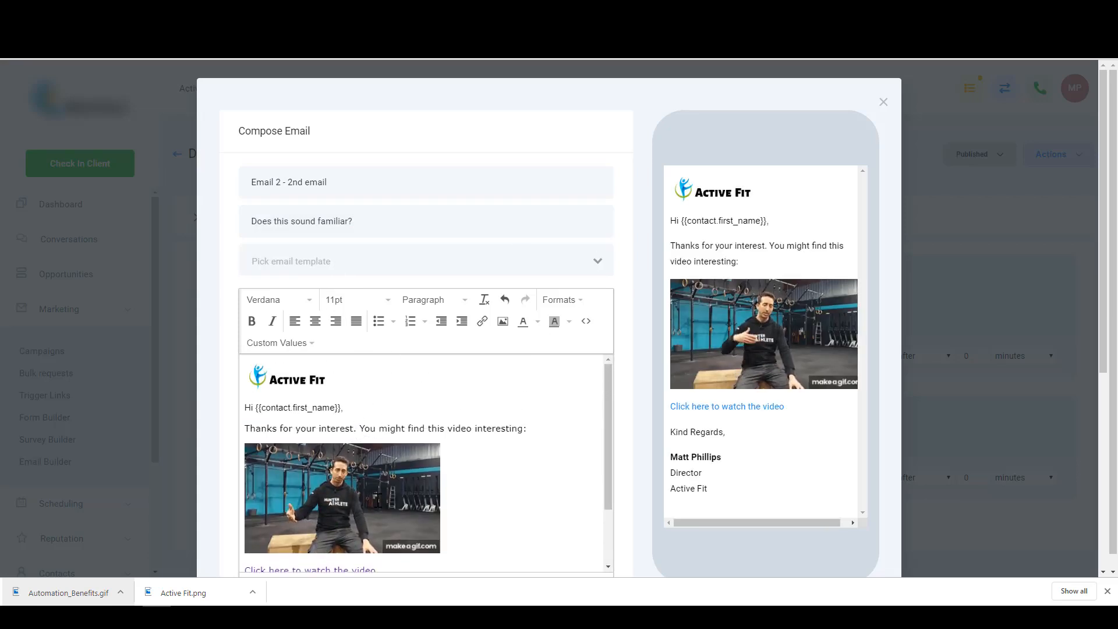
scroll(374, 448, "down", 1)
left_click(375, 446)
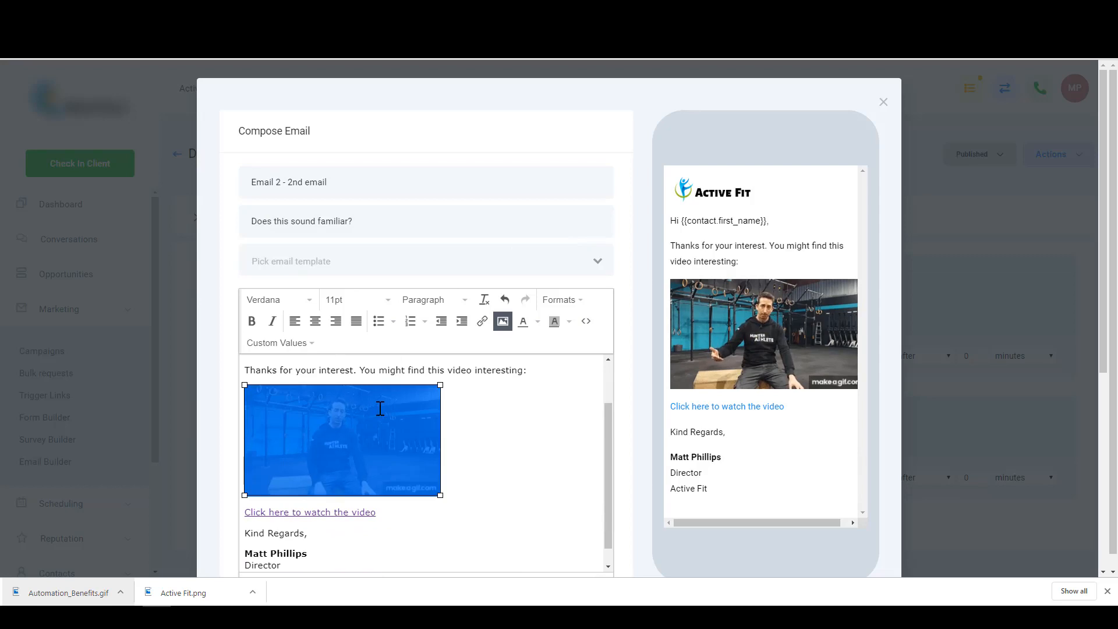
key("Delete")
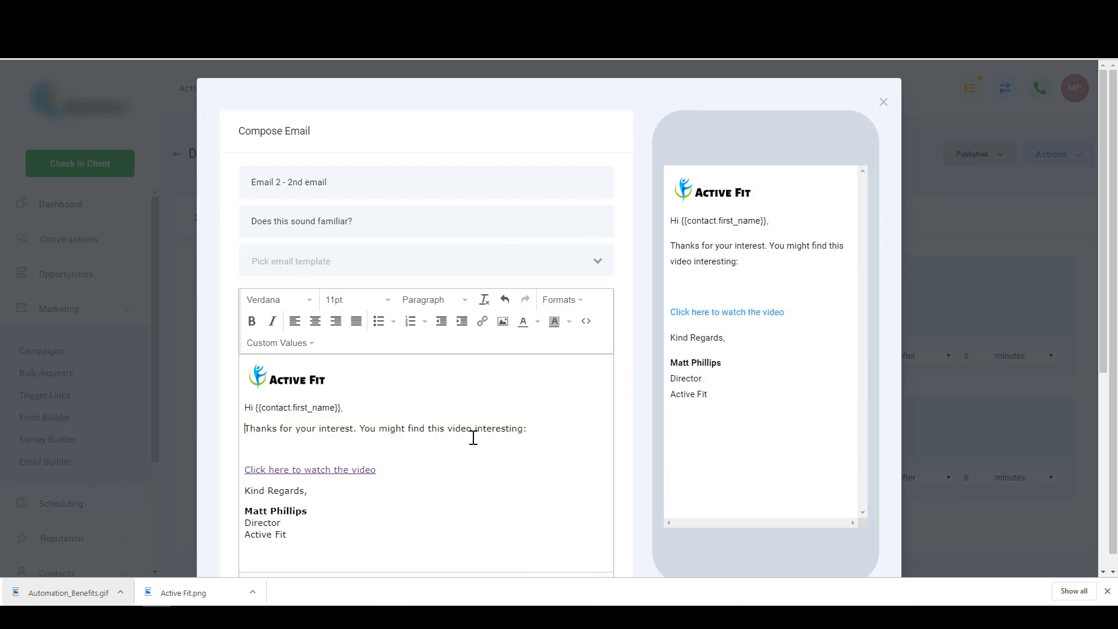
type("New messag here")
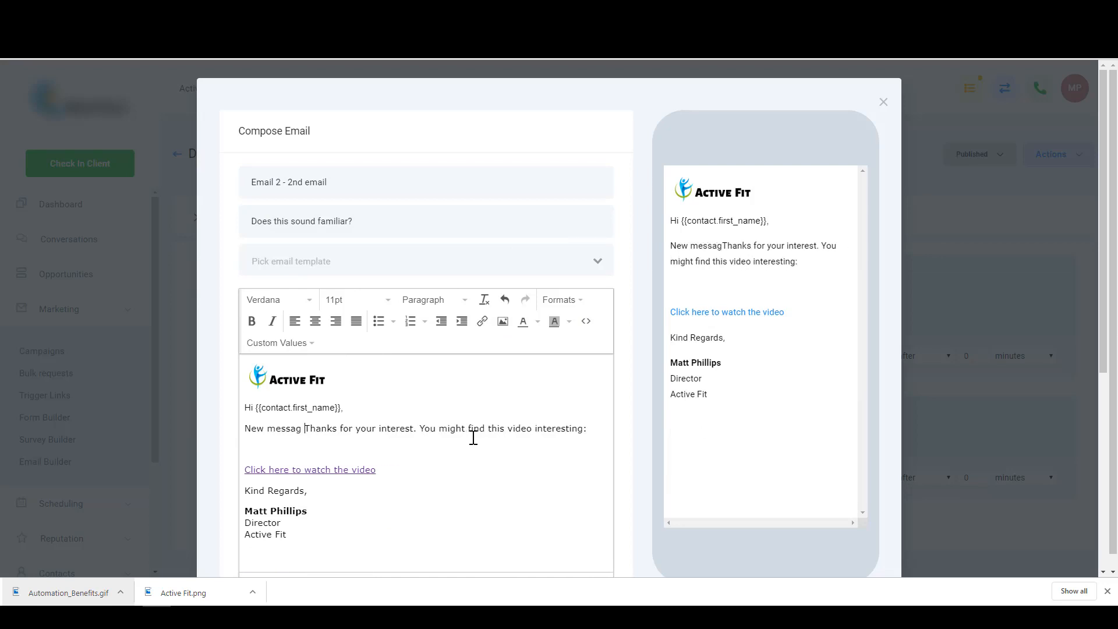
key("Left")
type("e")
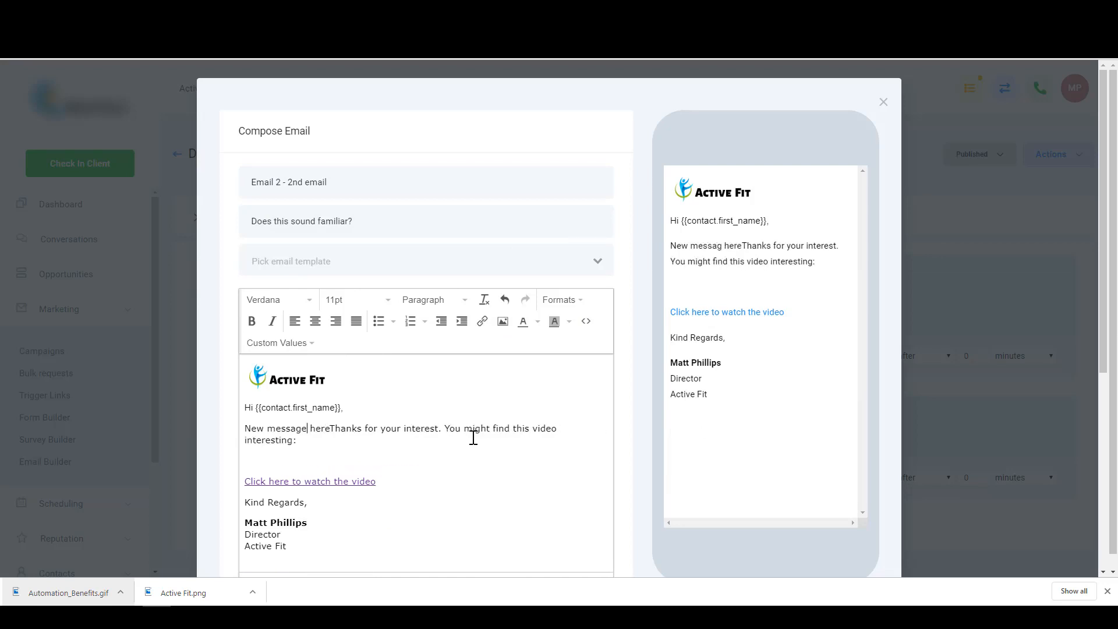
type(".")
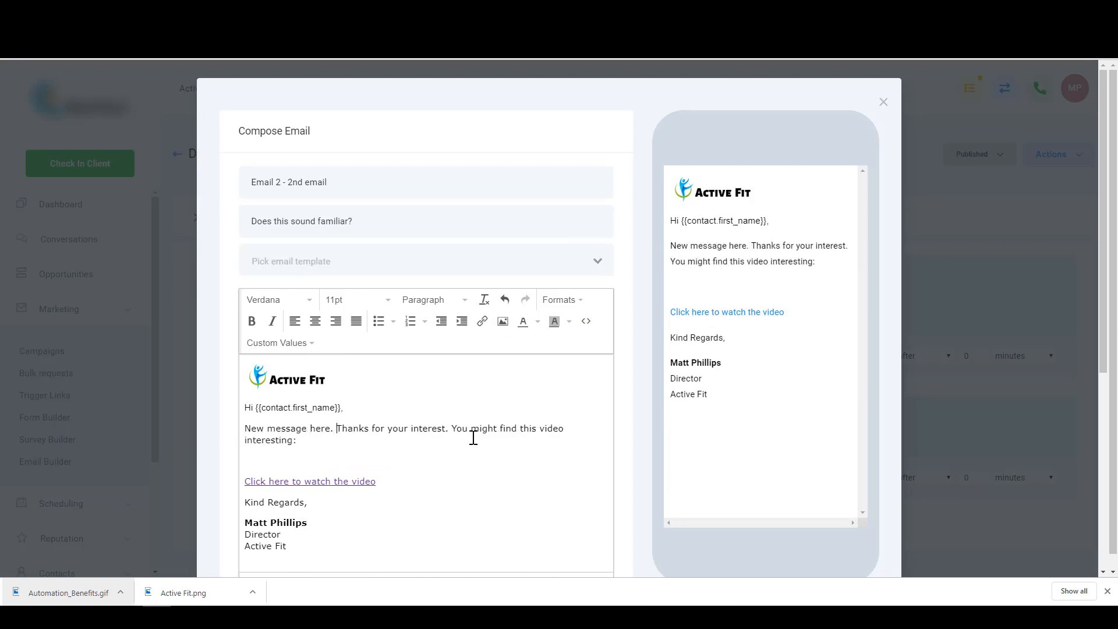
key("Return")
key("Return")
- Save the second email to the Demo Email campaign
scroll(472, 438, "down", 1)
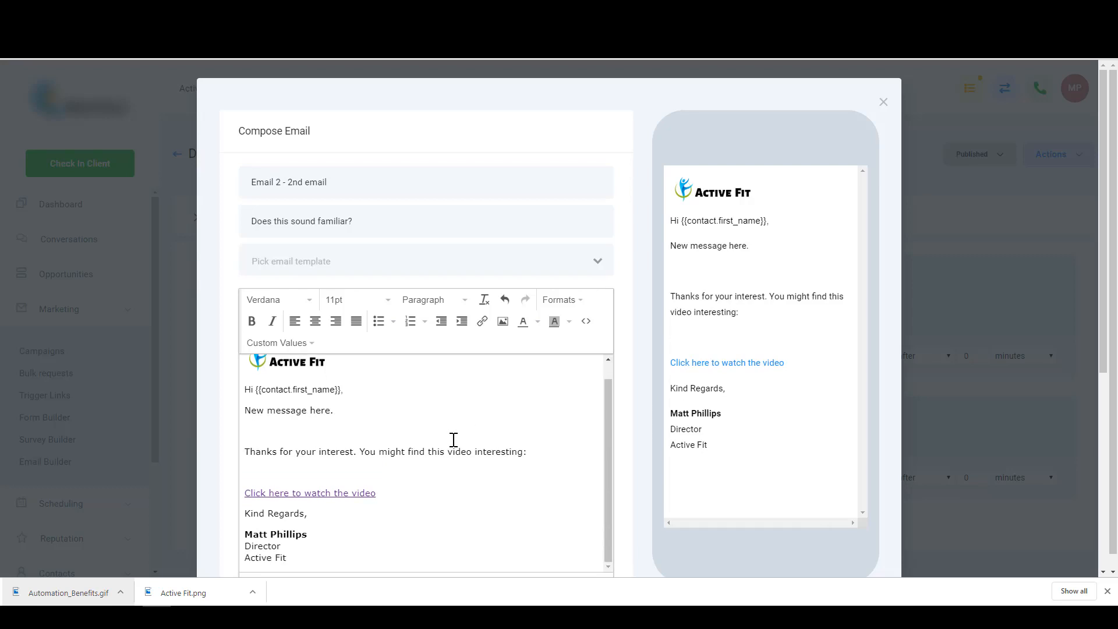
scroll(402, 420, "down", 5)
left_click(573, 379)
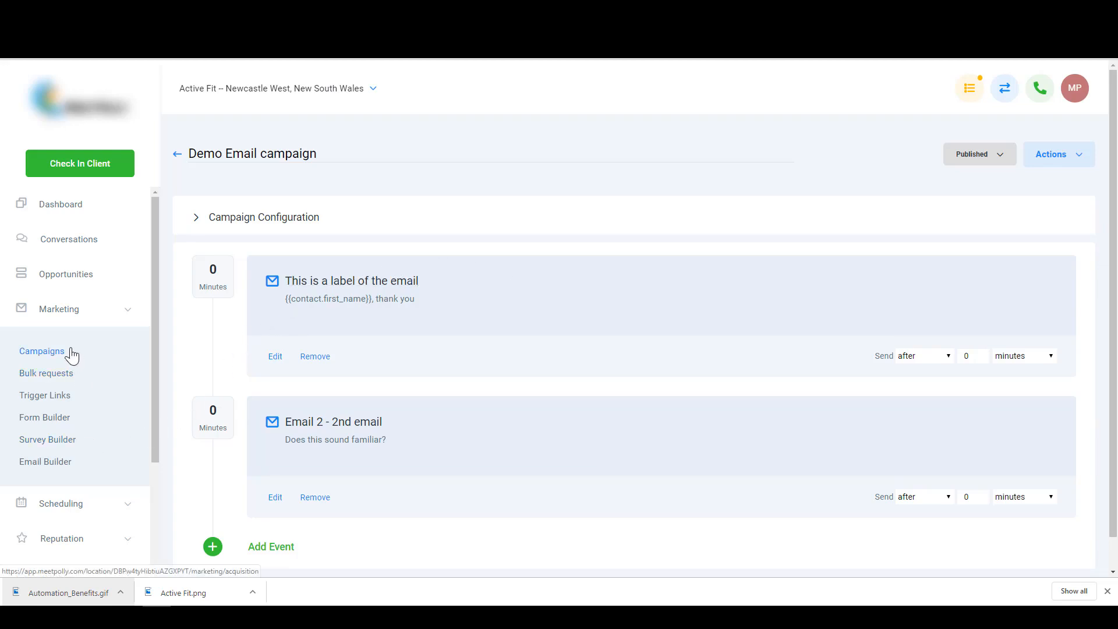
- Go to Marketing > Email Builder and create Email Template 1
left_click(47, 462)
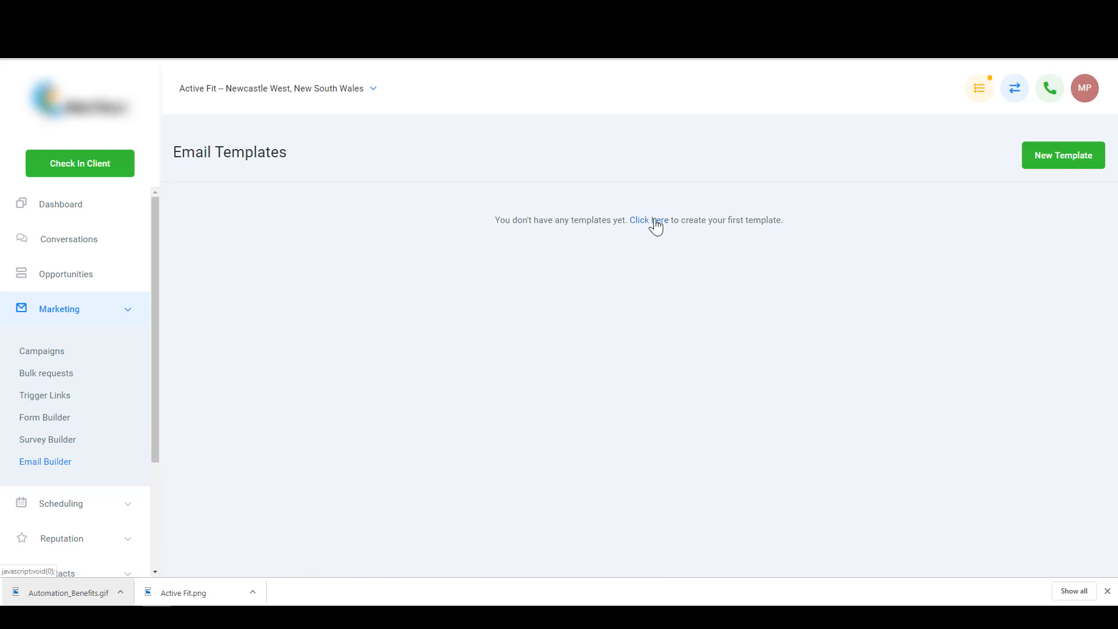
left_click(1064, 156)
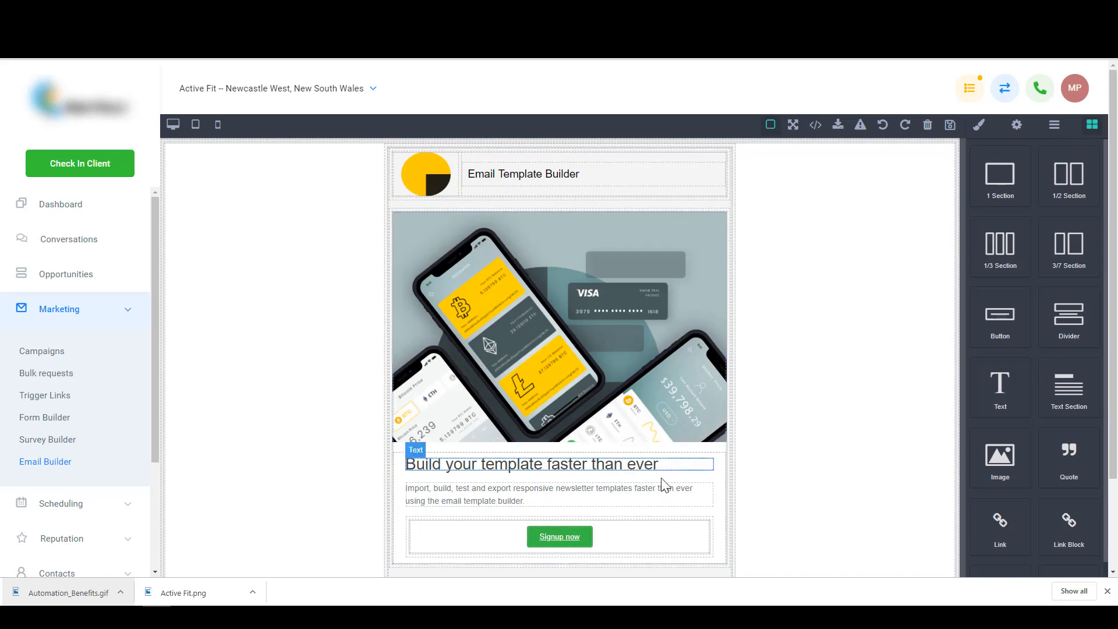
left_click(425, 171)
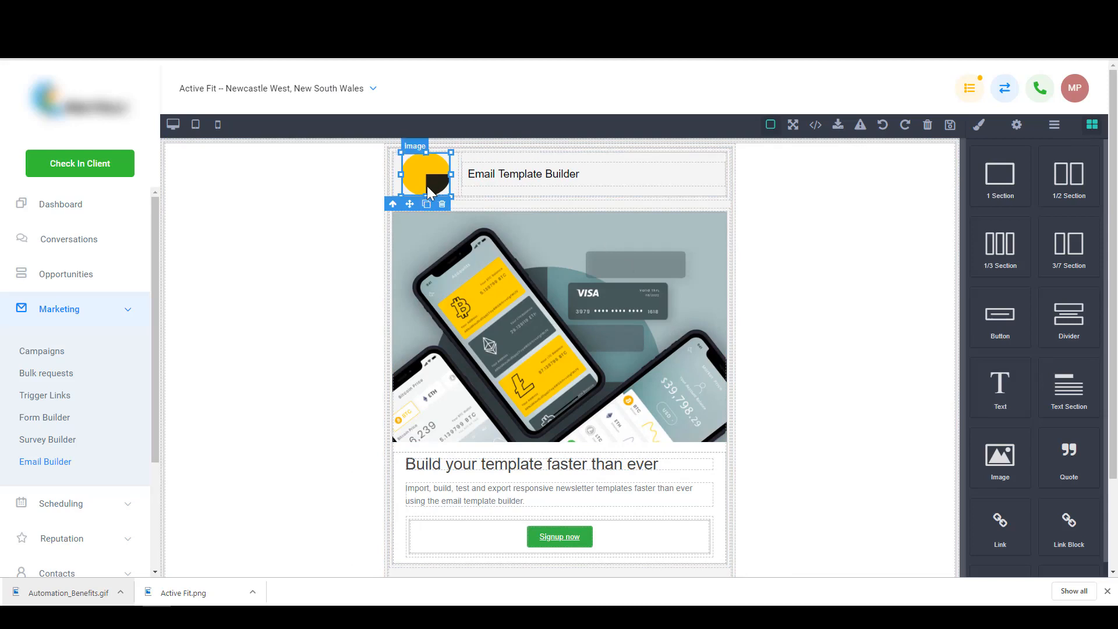
left_click(855, 211)
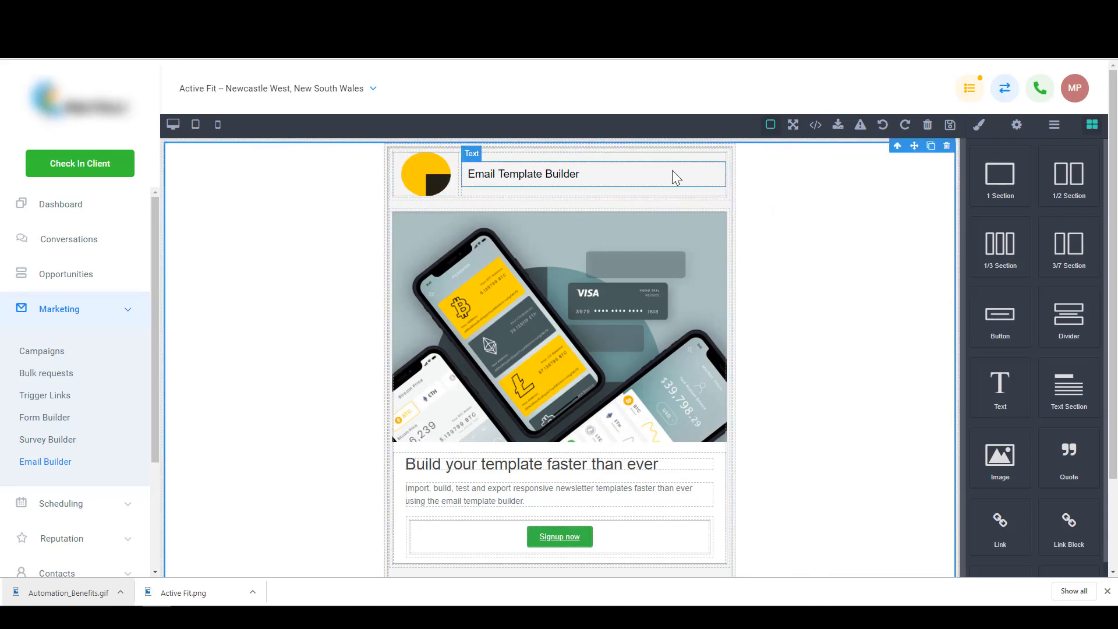
left_click(192, 126)
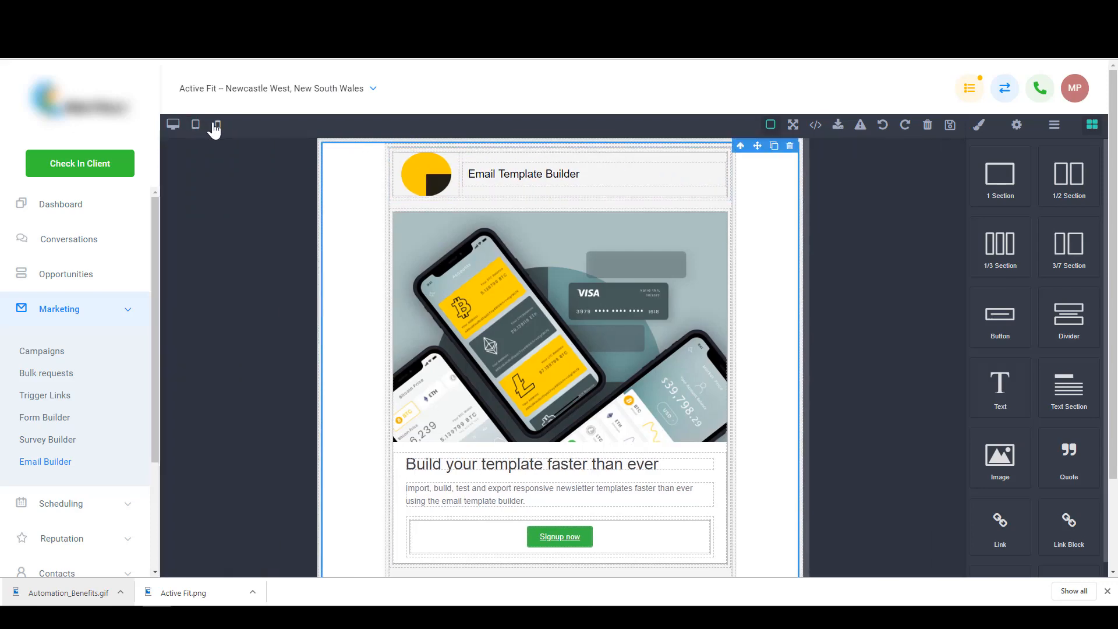
left_click(218, 125)
left_click(173, 124)
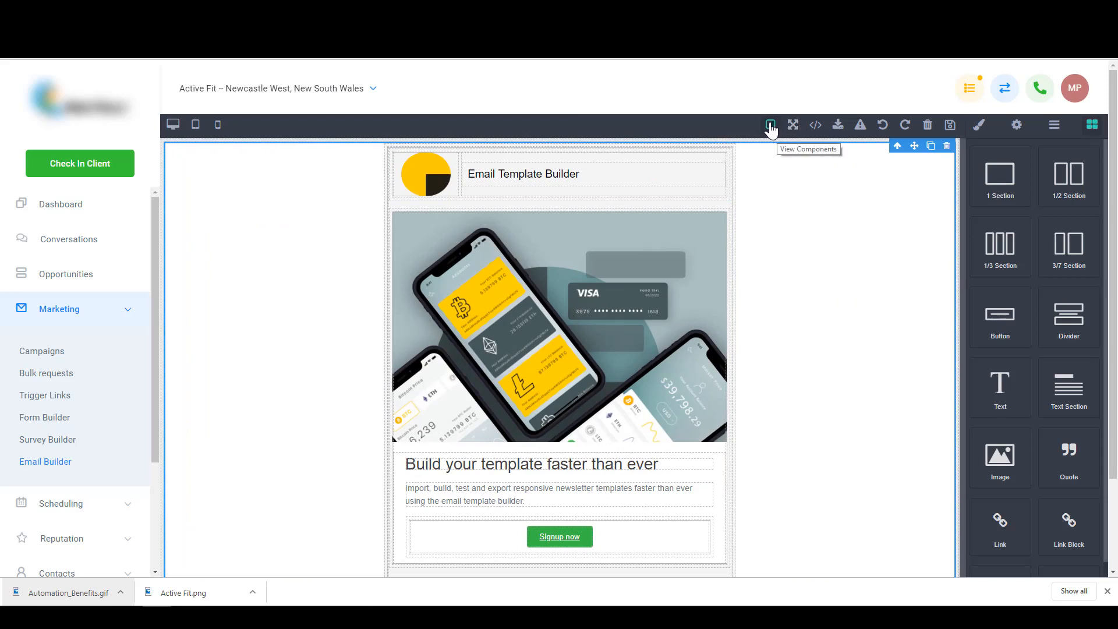
left_click(817, 125)
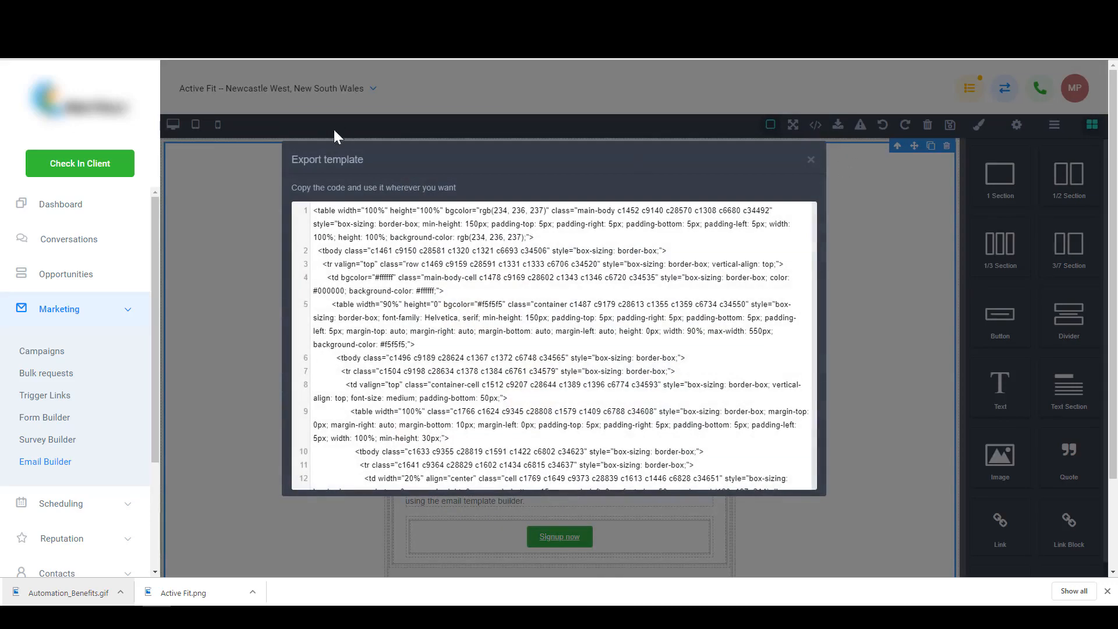
left_click(211, 297)
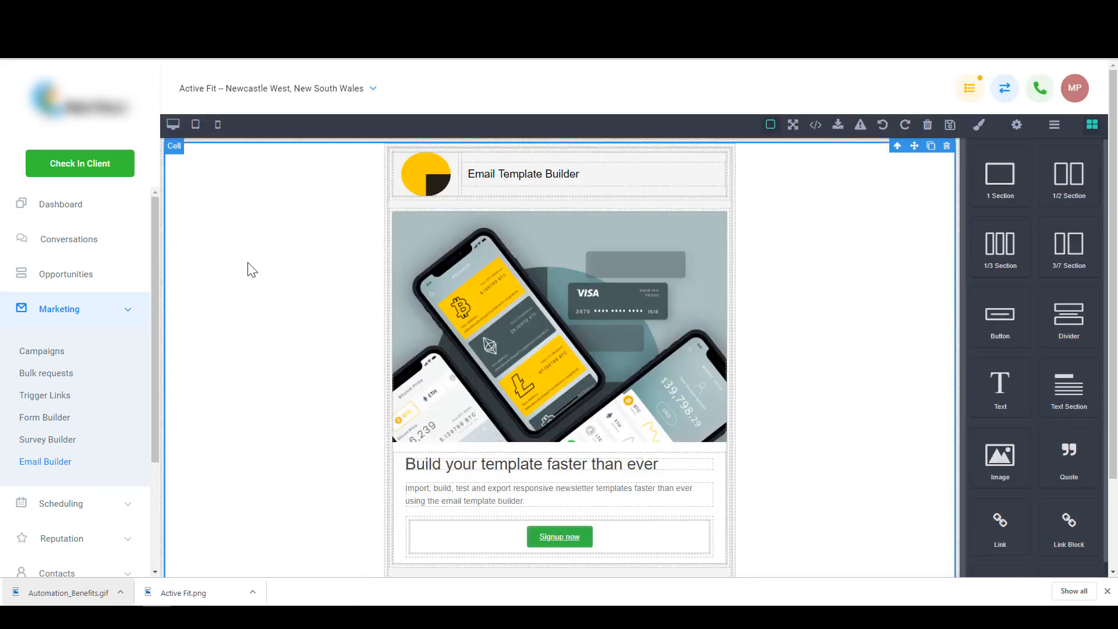
left_click(861, 125)
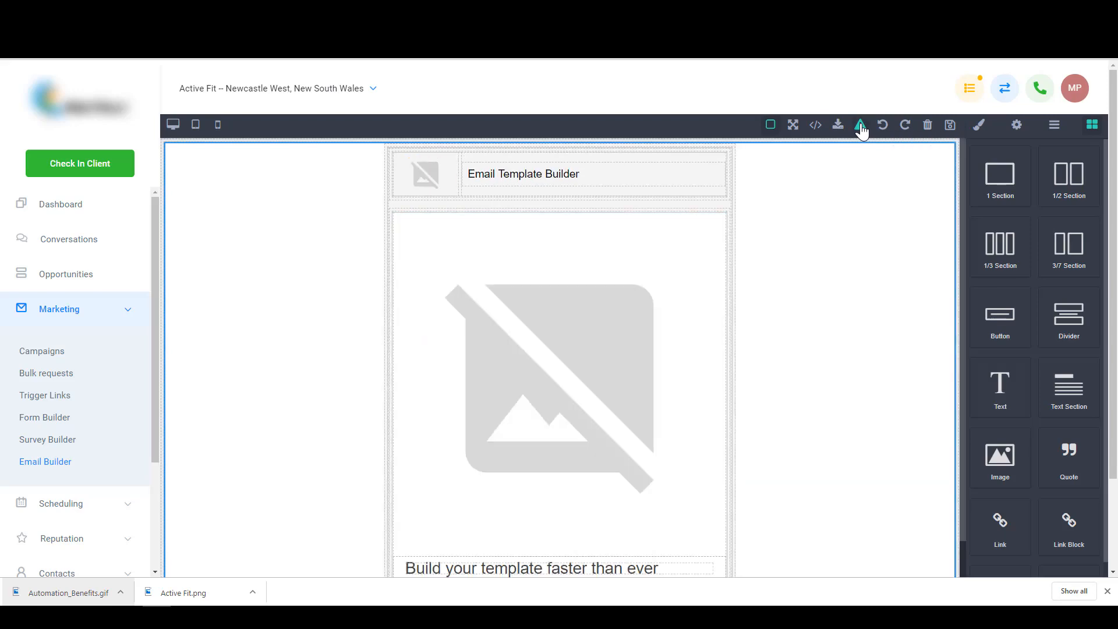
left_click(862, 128)
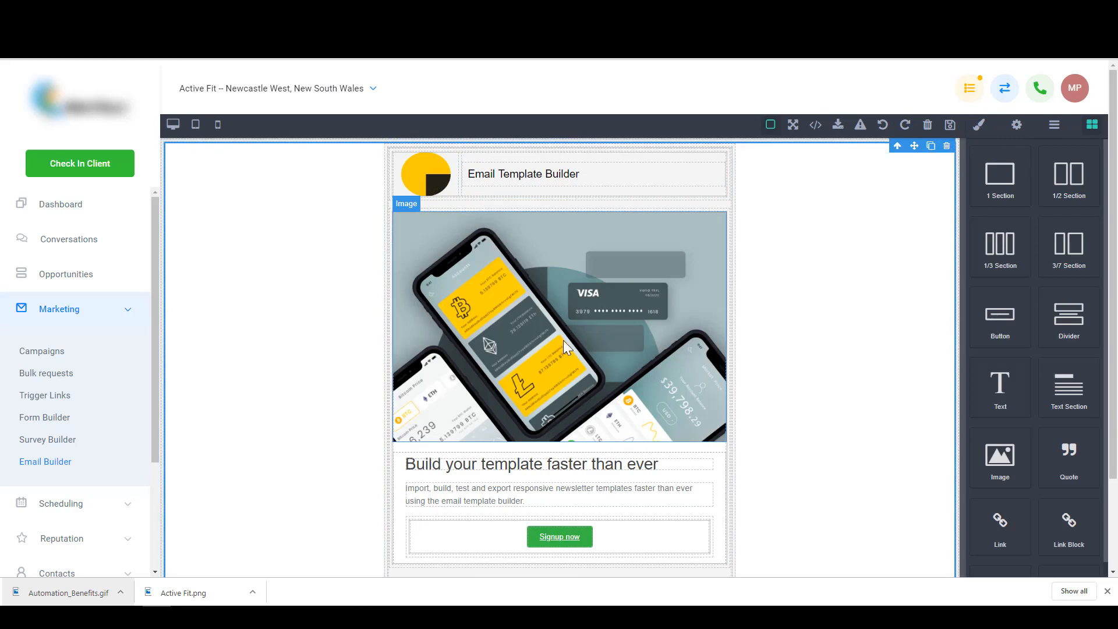
- Select the 'Build your template faster than ever' heading and expand its Typography style settings
left_click(559, 466)
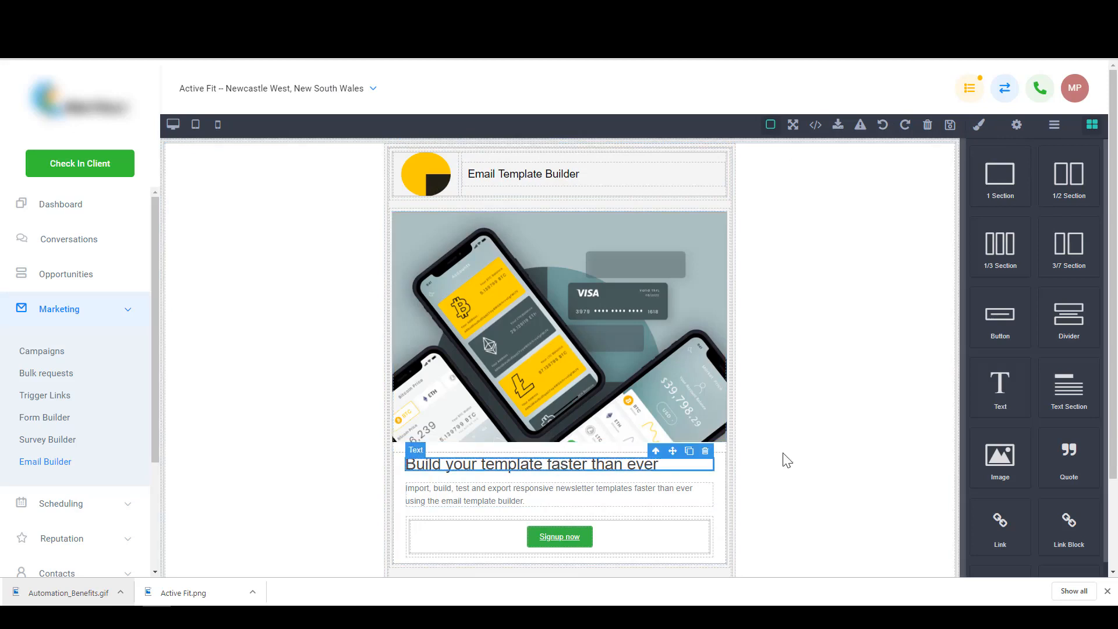
left_click(980, 129)
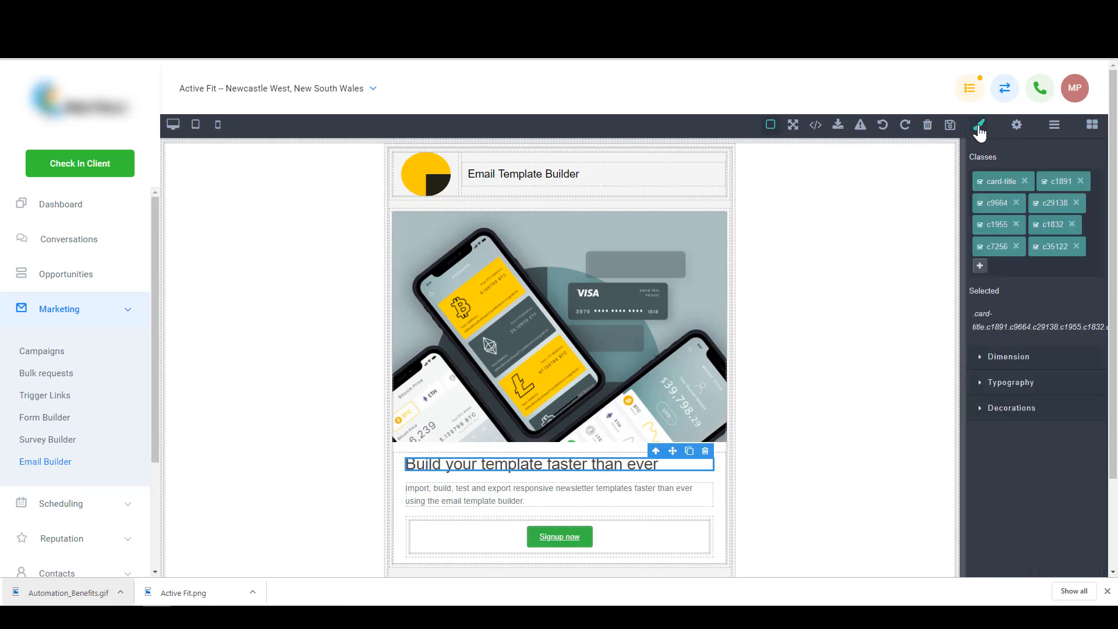
left_click(996, 360)
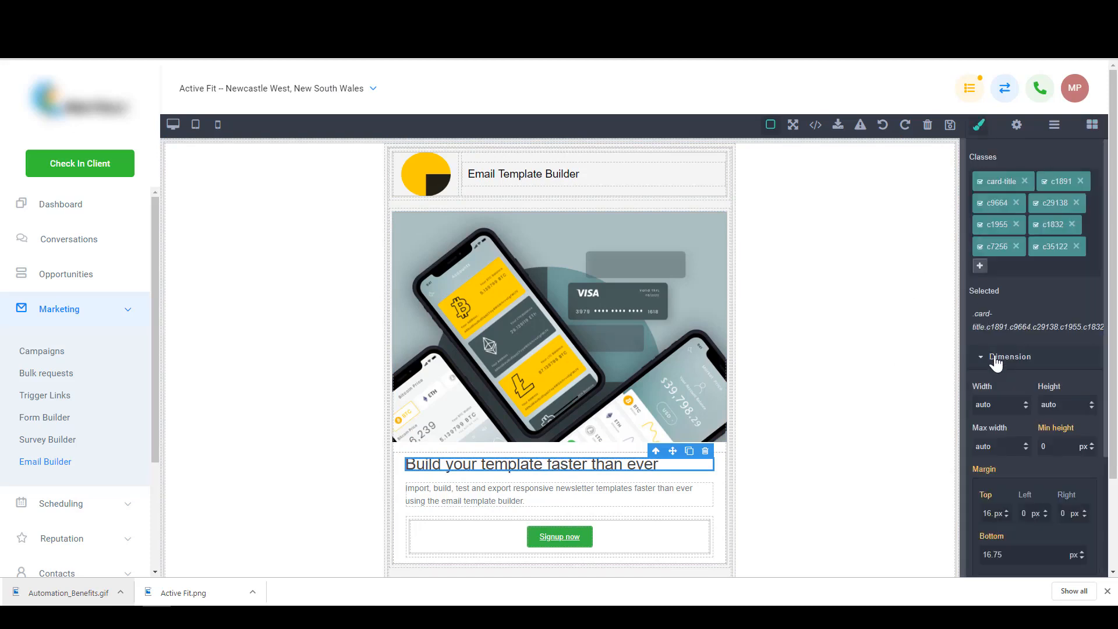
left_click(996, 360)
left_click(998, 380)
scroll(1000, 379, "down", 1)
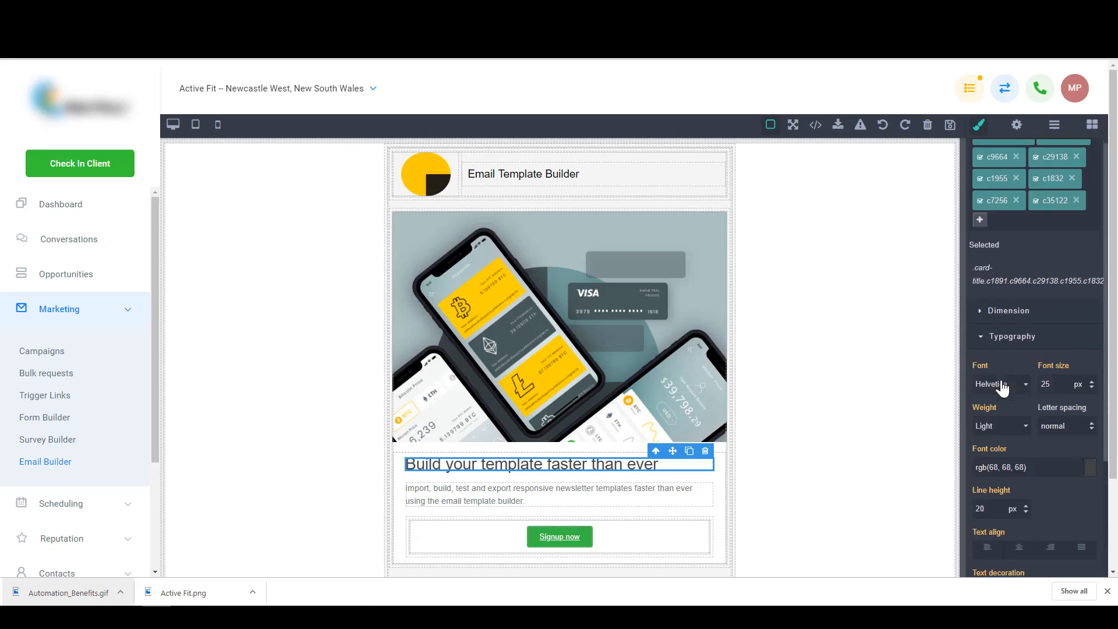
scroll(1003, 354, "down", 1)
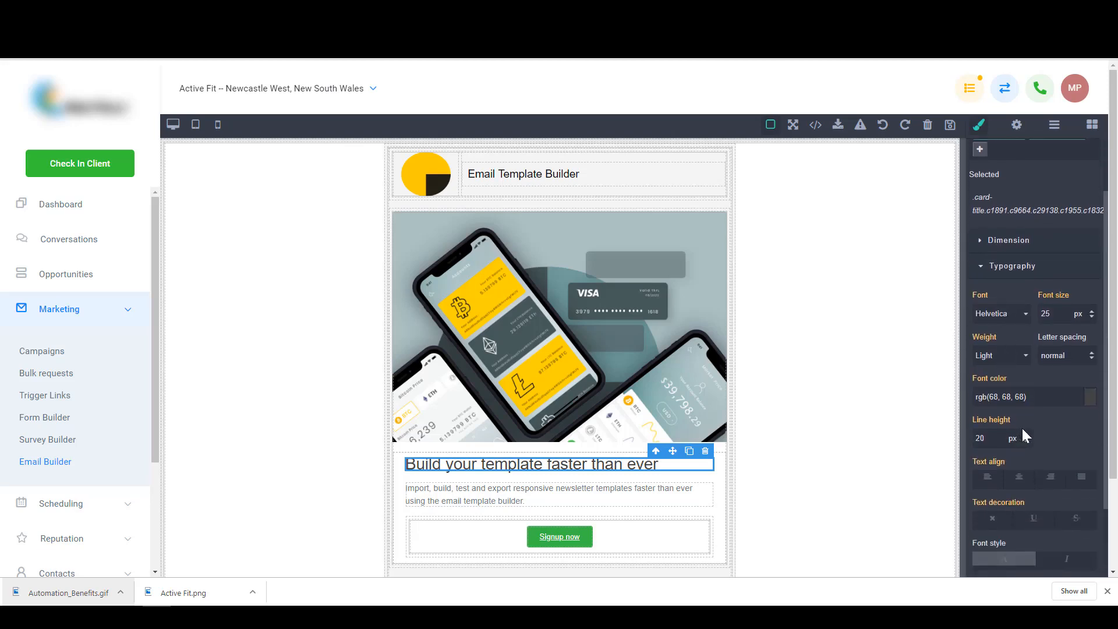
- Increase the heading's font size to 41 px
left_click(1091, 313)
left_click(1092, 313)
left_click(1092, 312)
left_click(1092, 313)
left_click(1091, 312)
left_click(1092, 313)
left_click(1092, 313)
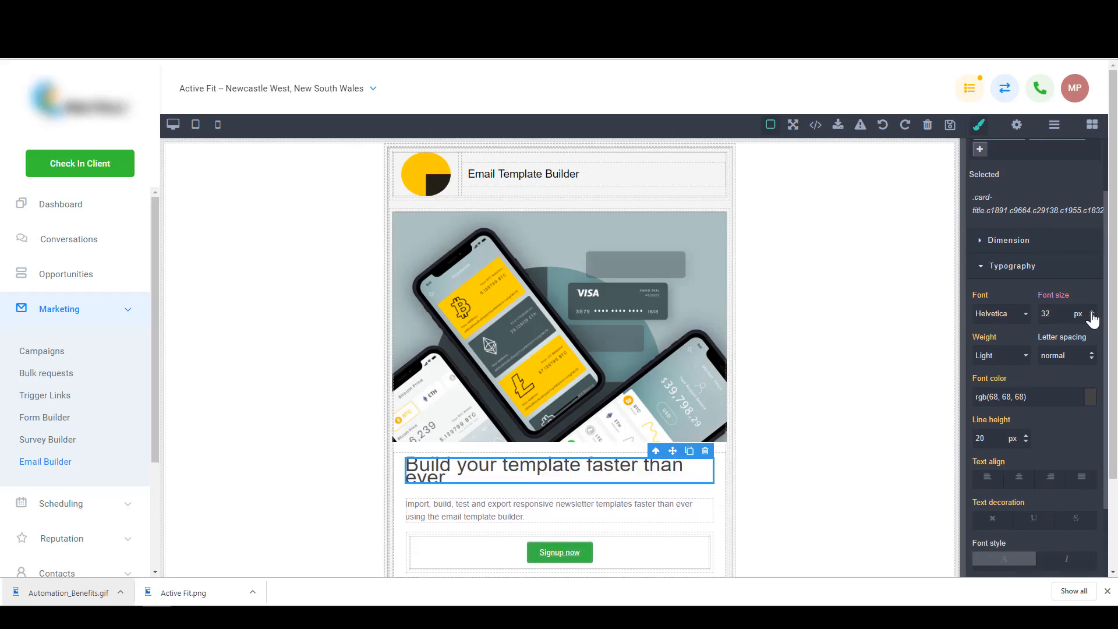
left_click(1091, 313)
left_click(1092, 313)
left_click(1091, 313)
left_click(1092, 312)
left_click(1092, 312)
left_click(1092, 312)
left_click(1092, 313)
left_click(1092, 313)
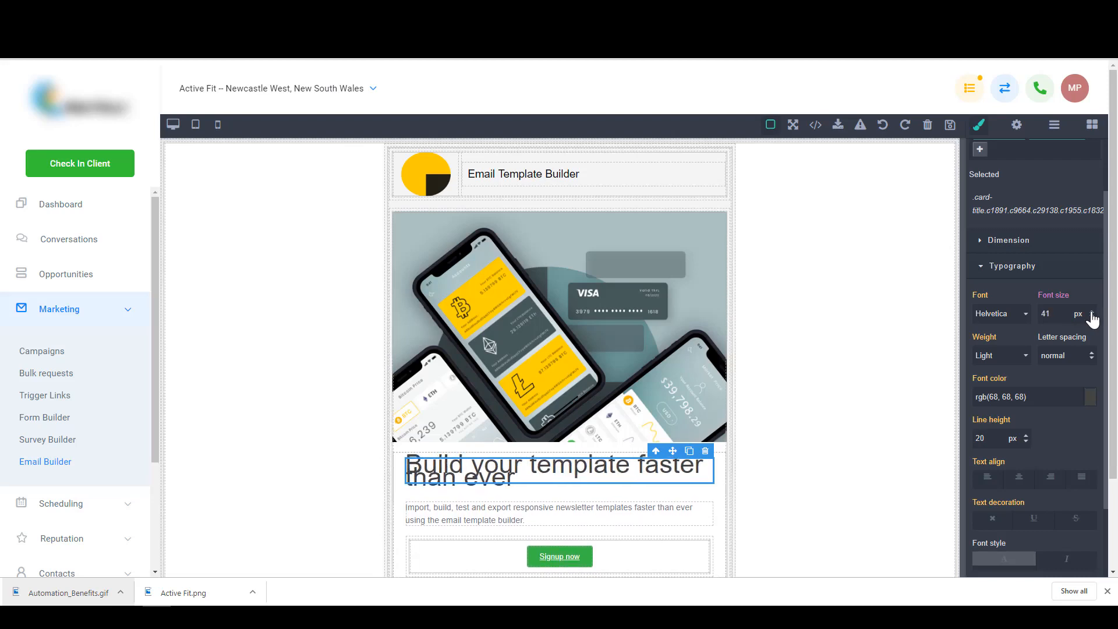
left_click(1092, 313)
left_click(1091, 312)
left_click(1092, 313)
left_click(1092, 313)
left_click(1092, 312)
left_click(1092, 313)
left_click(1092, 313)
left_click(1092, 313)
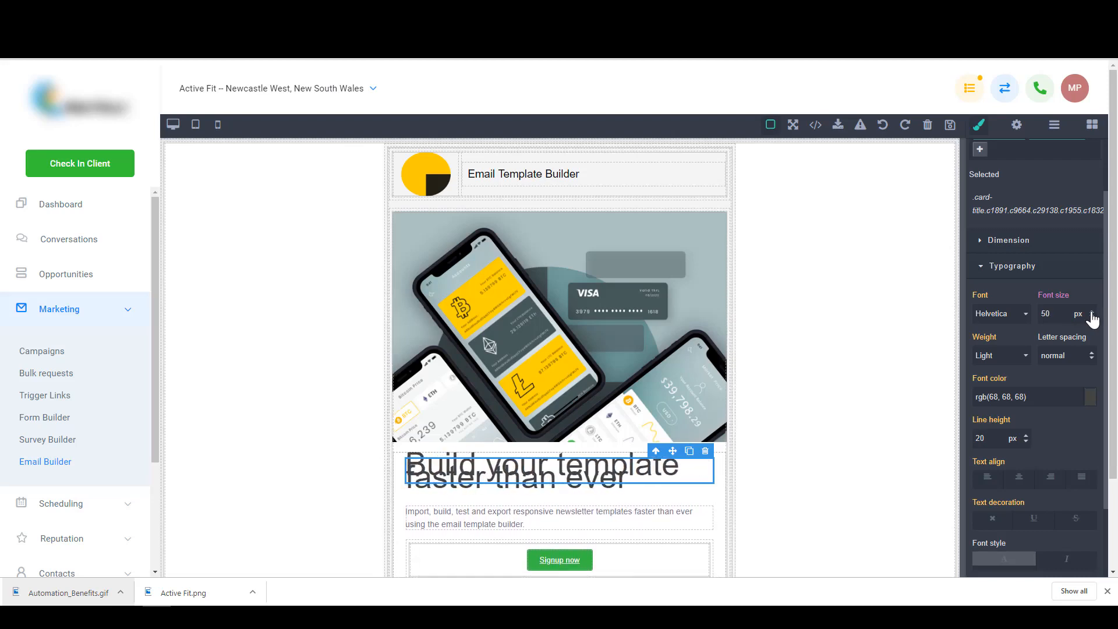
- Raise the heading's line height to 50 px
left_click(1026, 435)
left_click(1026, 437)
left_click(1026, 437)
left_click(1027, 437)
left_click(1026, 436)
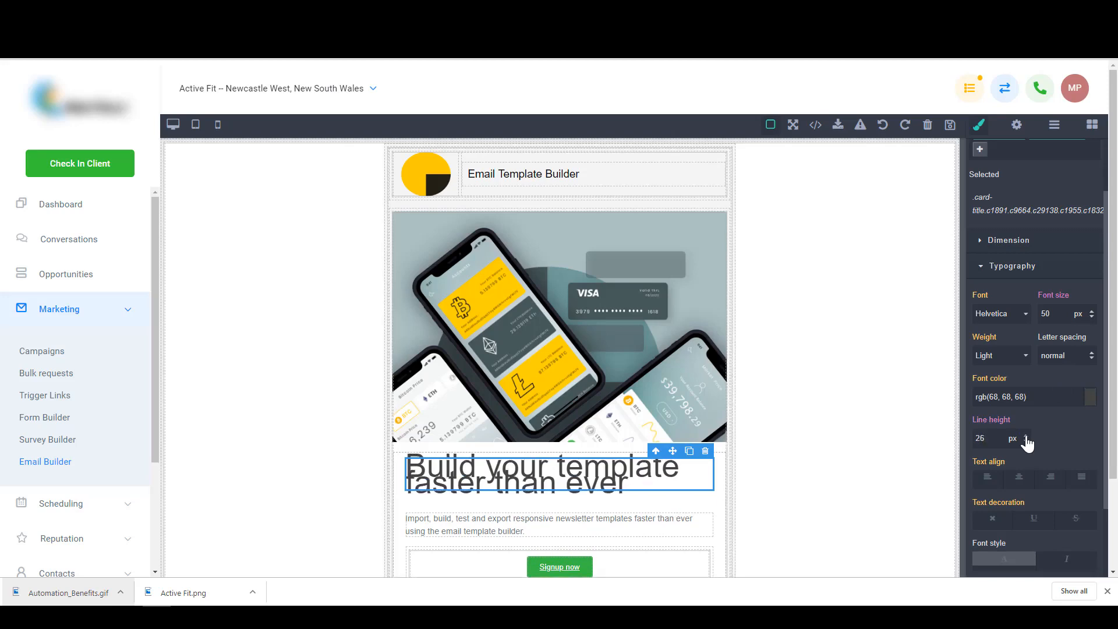
left_click(1026, 437)
left_click(1026, 437)
left_click(1026, 437)
left_click(1026, 437)
left_click_drag(1026, 437, 1026, 437)
left_click(1026, 436)
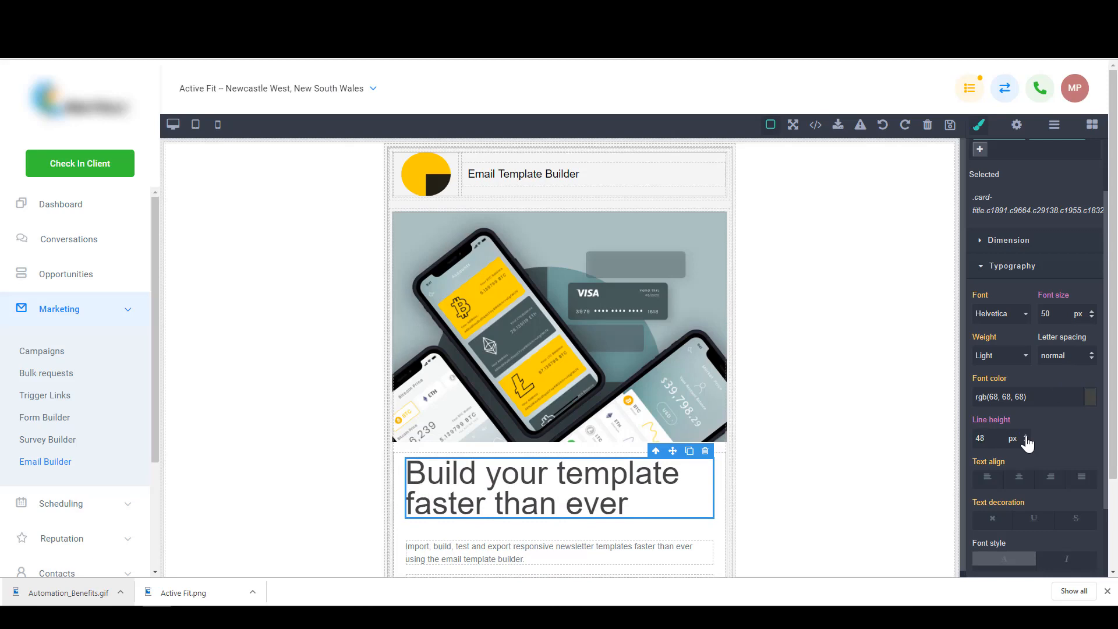
left_click(1026, 435)
left_click(1027, 436)
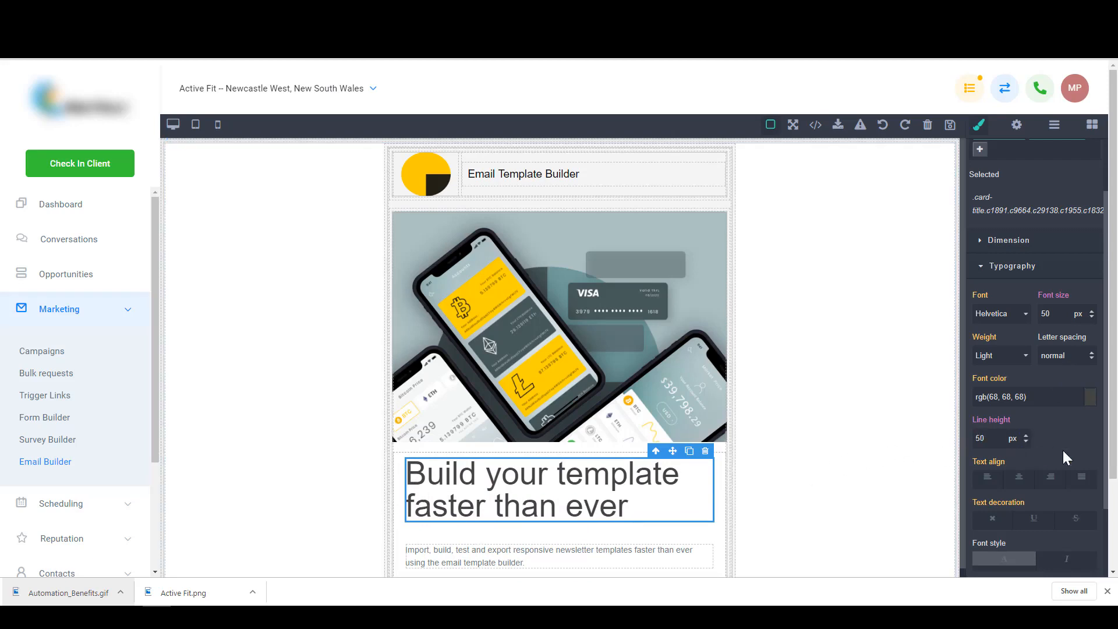
scroll(991, 438, "down", 5)
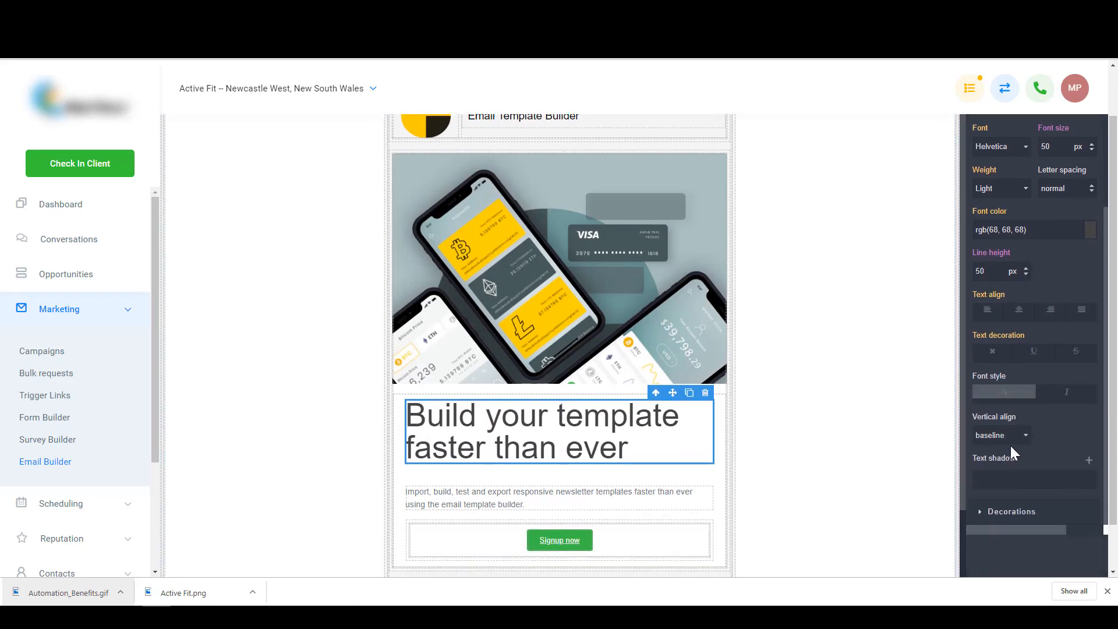
scroll(1011, 396, "up", 4)
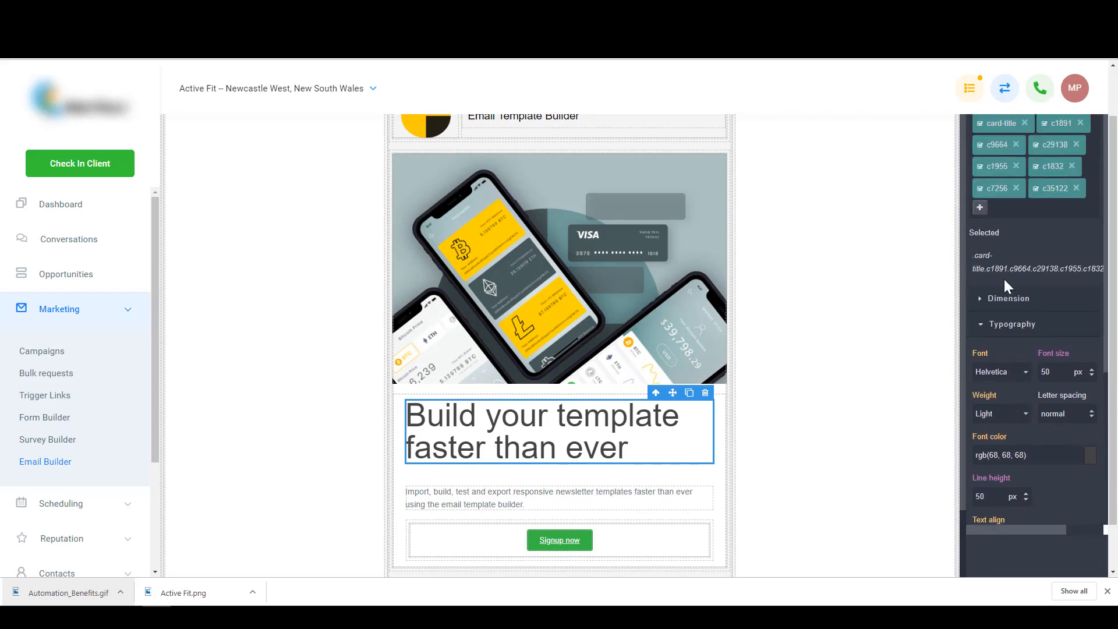
scroll(1042, 400, "up", 1)
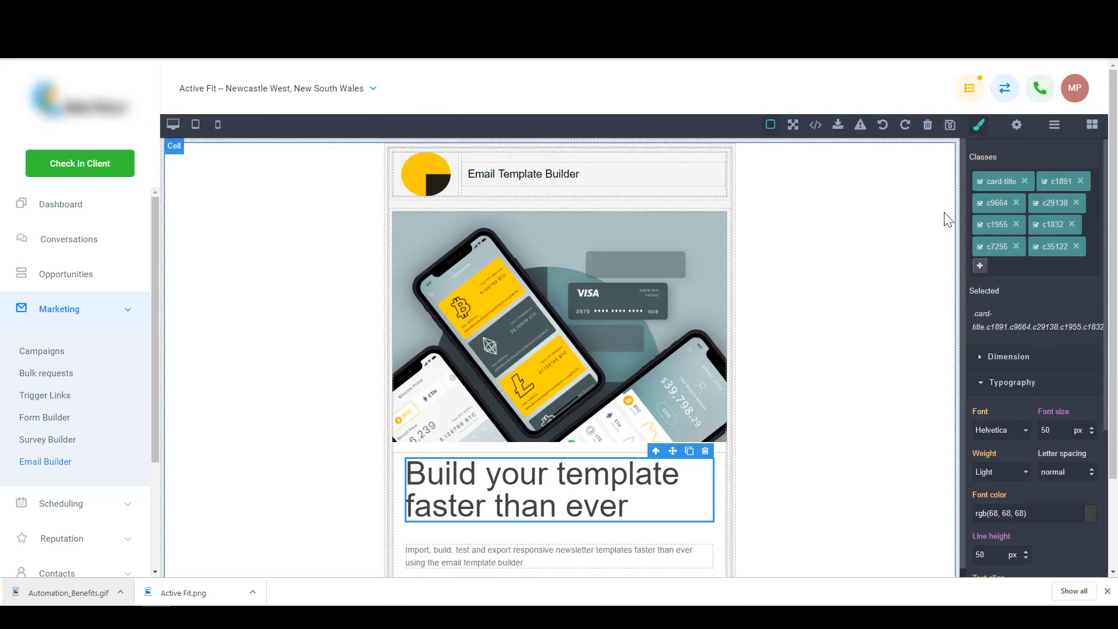
- Select the 'Email Template Builder' header text and show its typography: Helvetica, 17 px, Light
left_click(1016, 126)
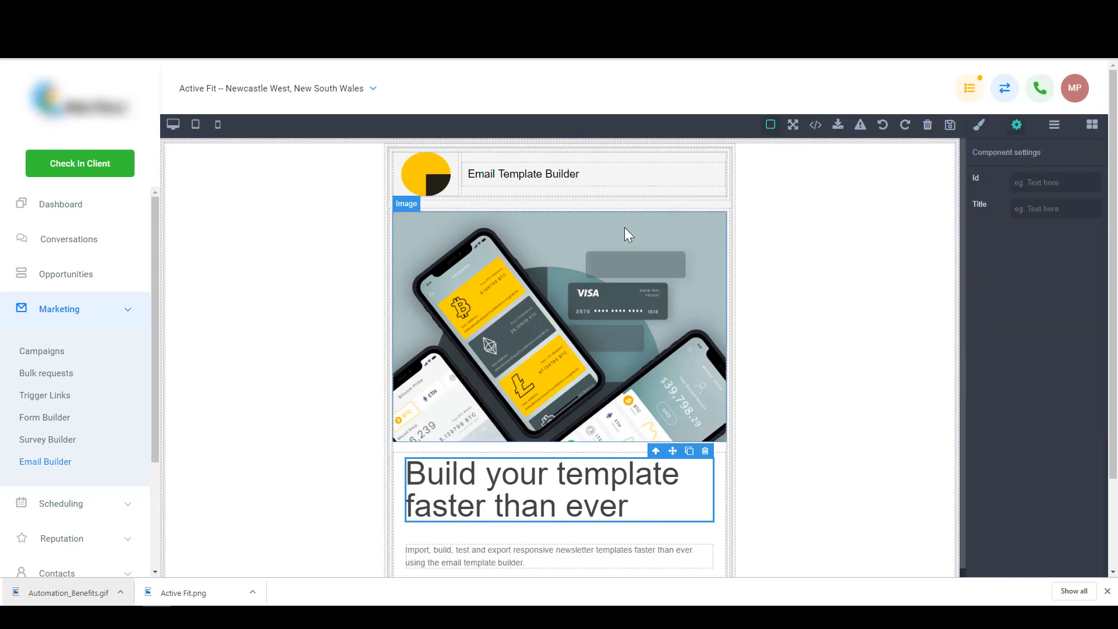
left_click(576, 271)
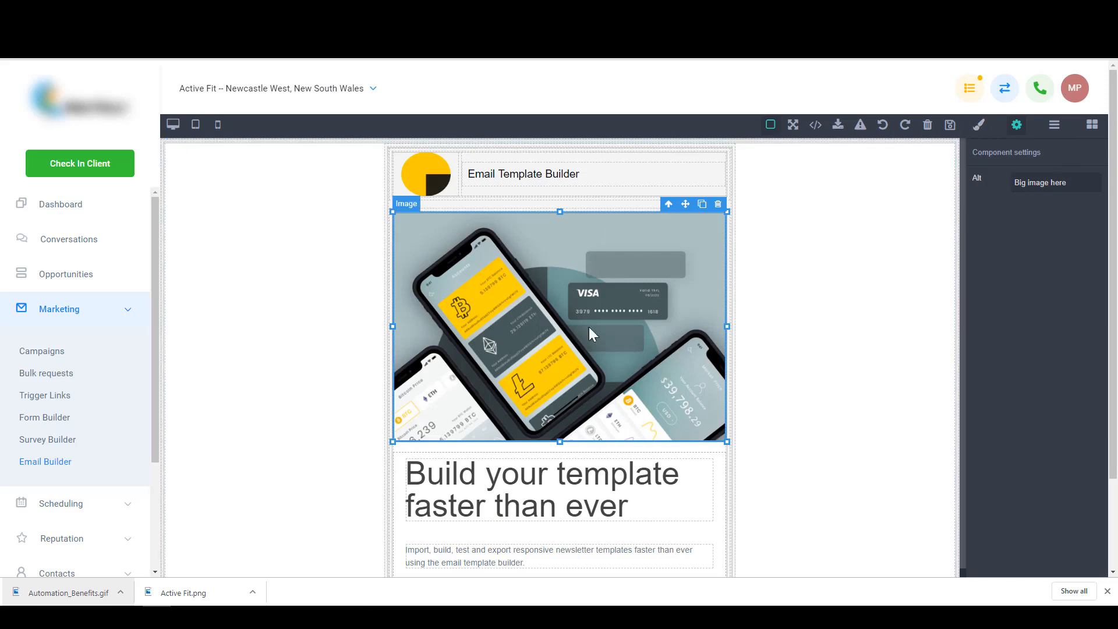
left_click(1055, 125)
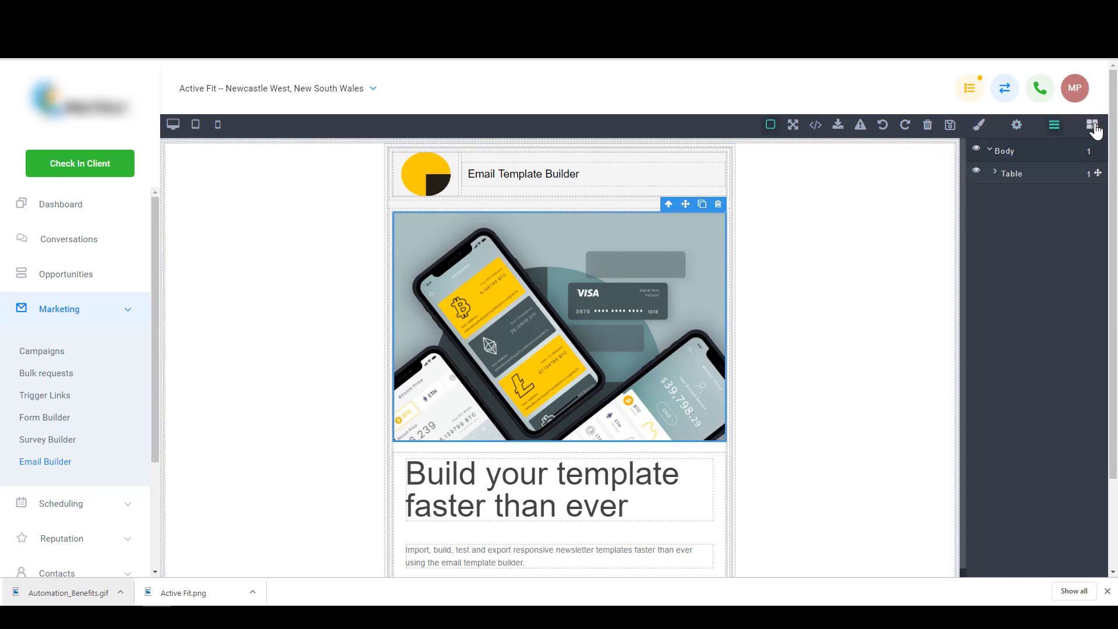
left_click(1093, 126)
left_click(1054, 126)
left_click(558, 174)
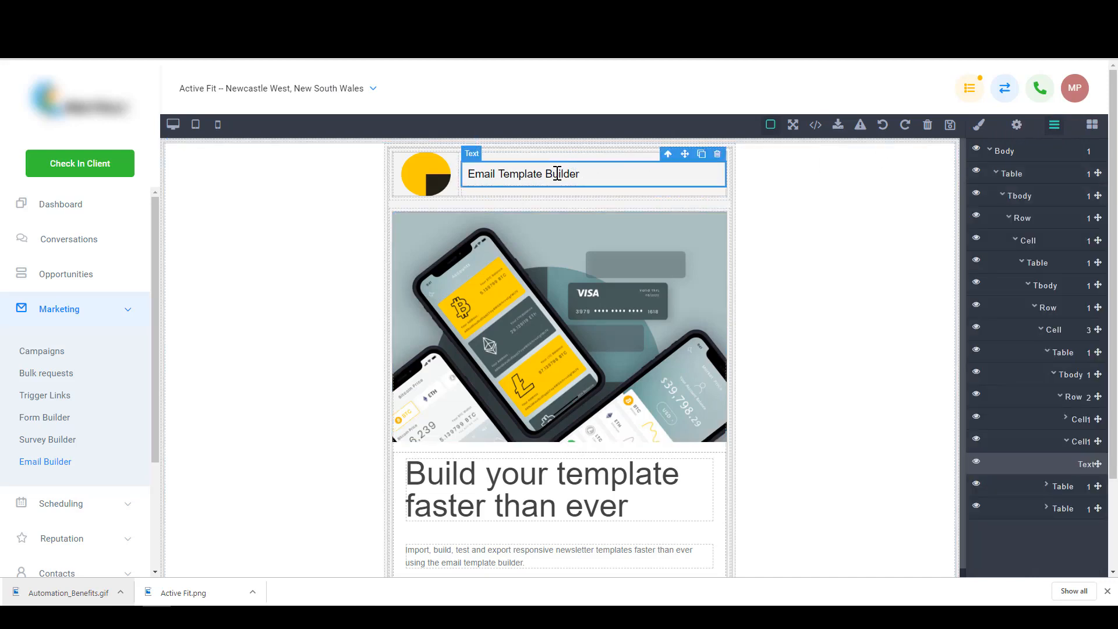
left_click(979, 125)
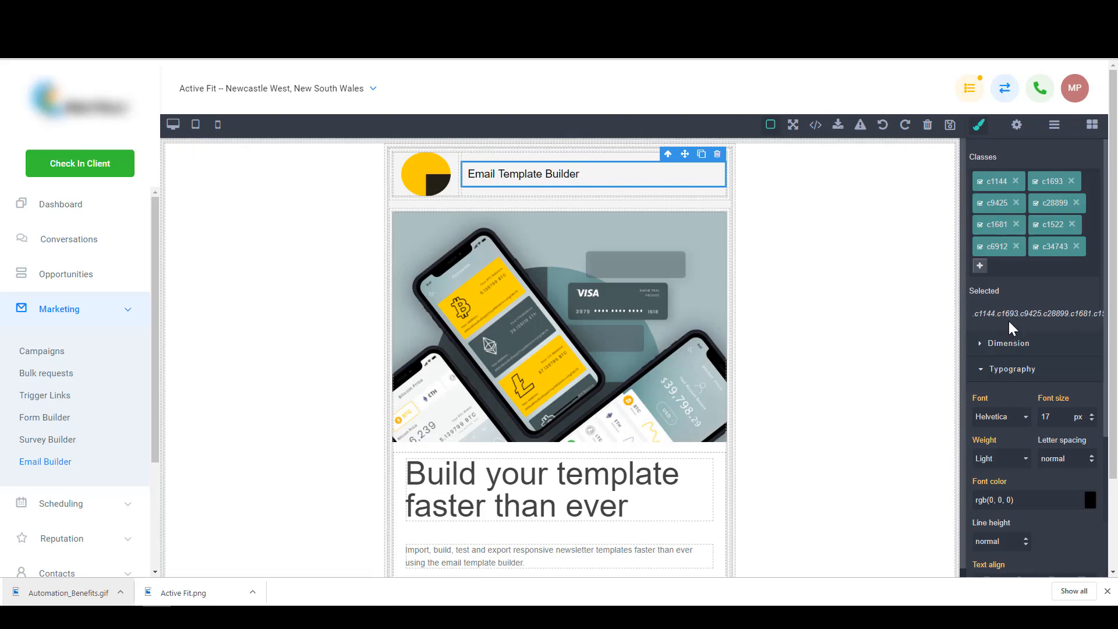
- Delete 'Builder' so the header reads 'Email Template'
double_click(564, 175)
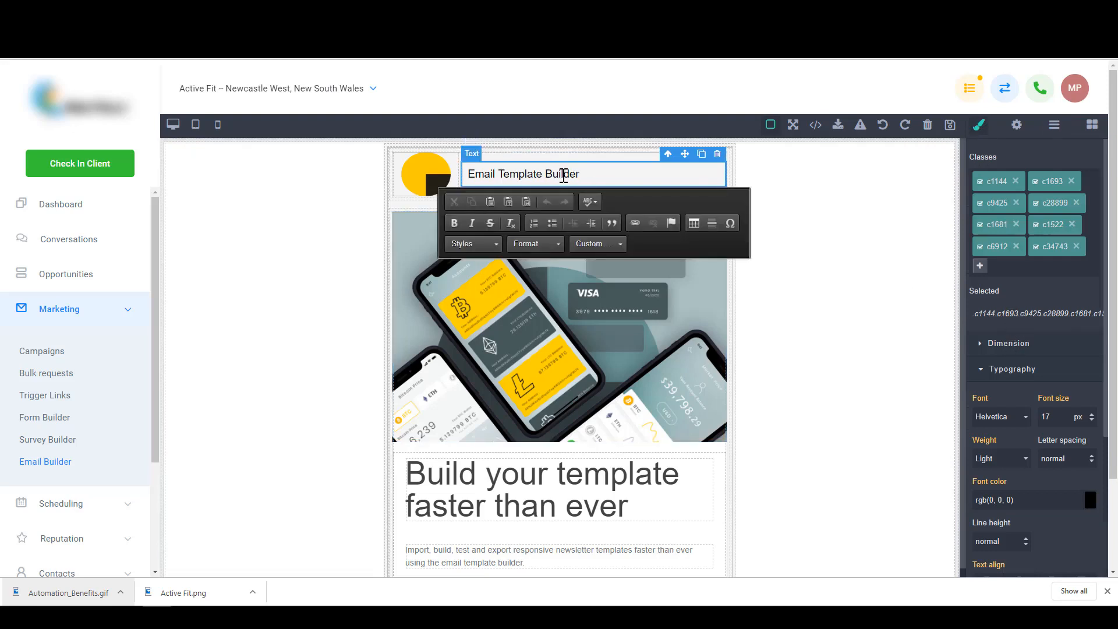
key("BackSpace")
key("BackSpace")
key("BackSpace")
key("BackSpace")
key("BackSpace")
key("BackSpace")
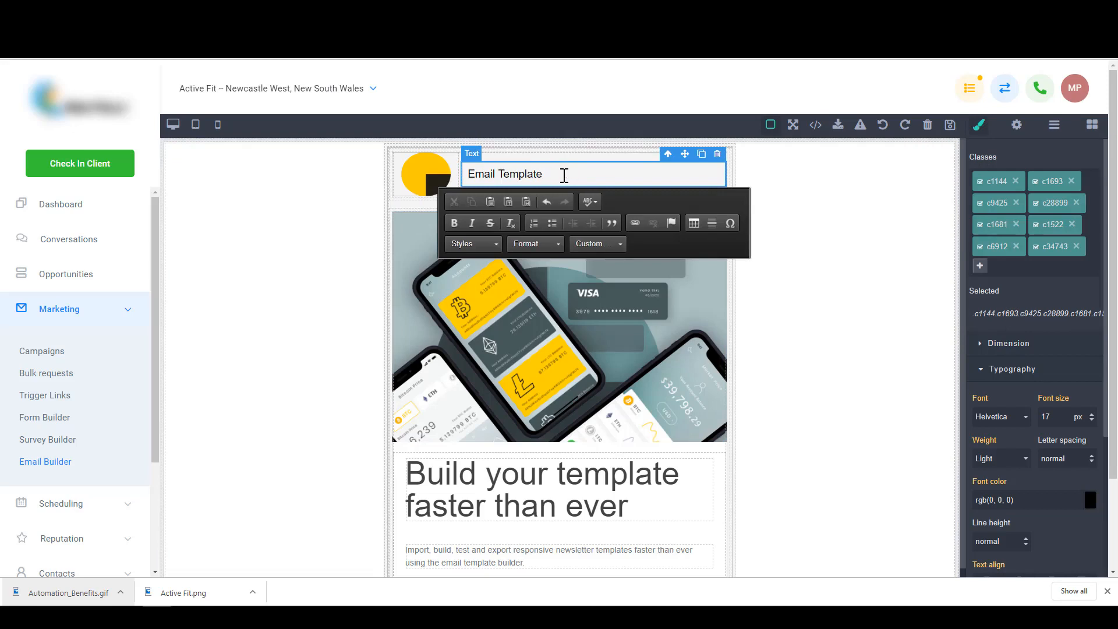
left_click(809, 243)
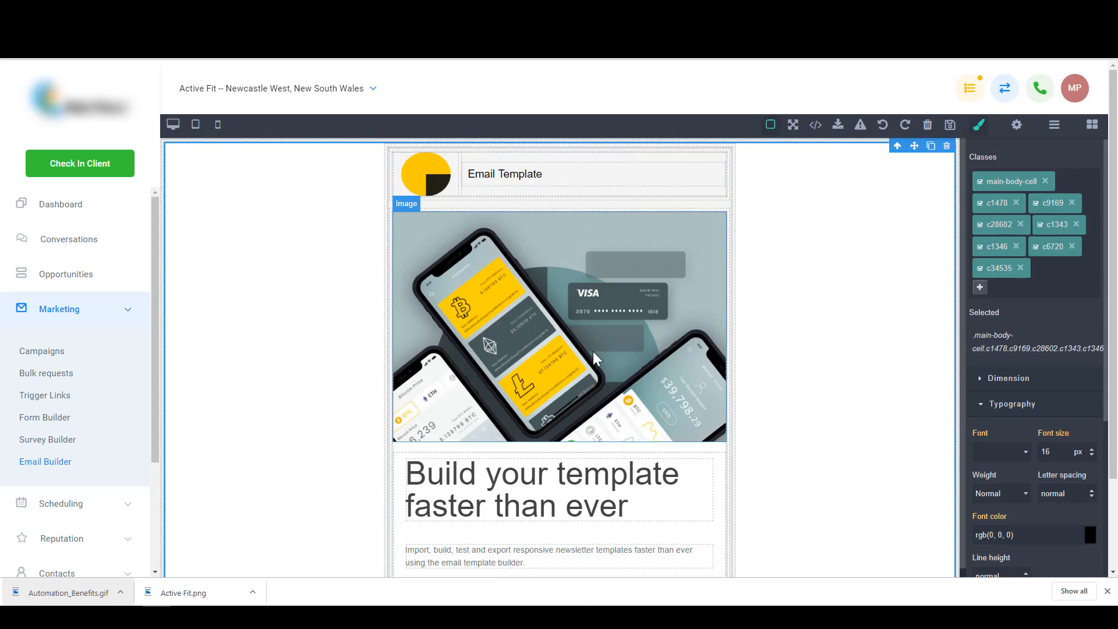
- Remove the yellow placeholder logo beside the header
scroll(593, 352, "down", 2)
scroll(593, 351, "up", 2)
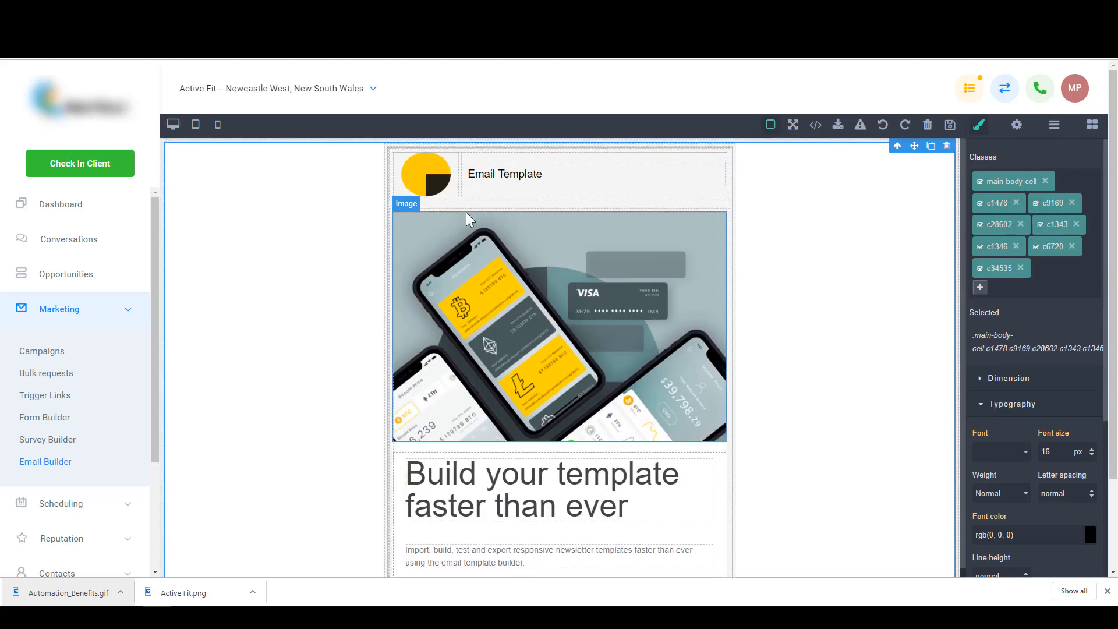
left_click(435, 176)
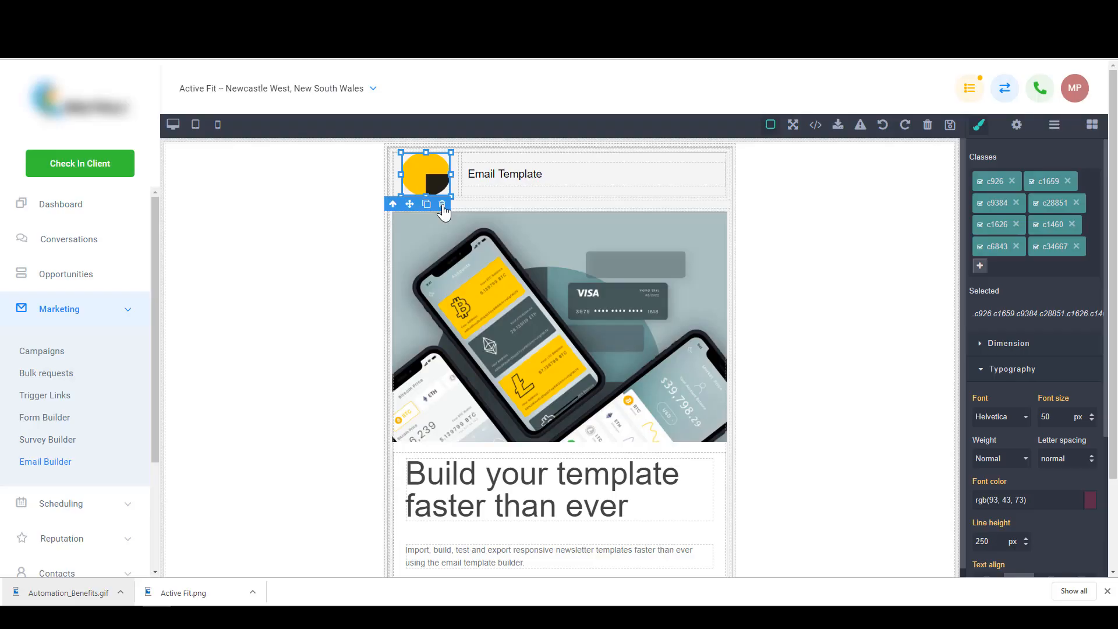
left_click(442, 204)
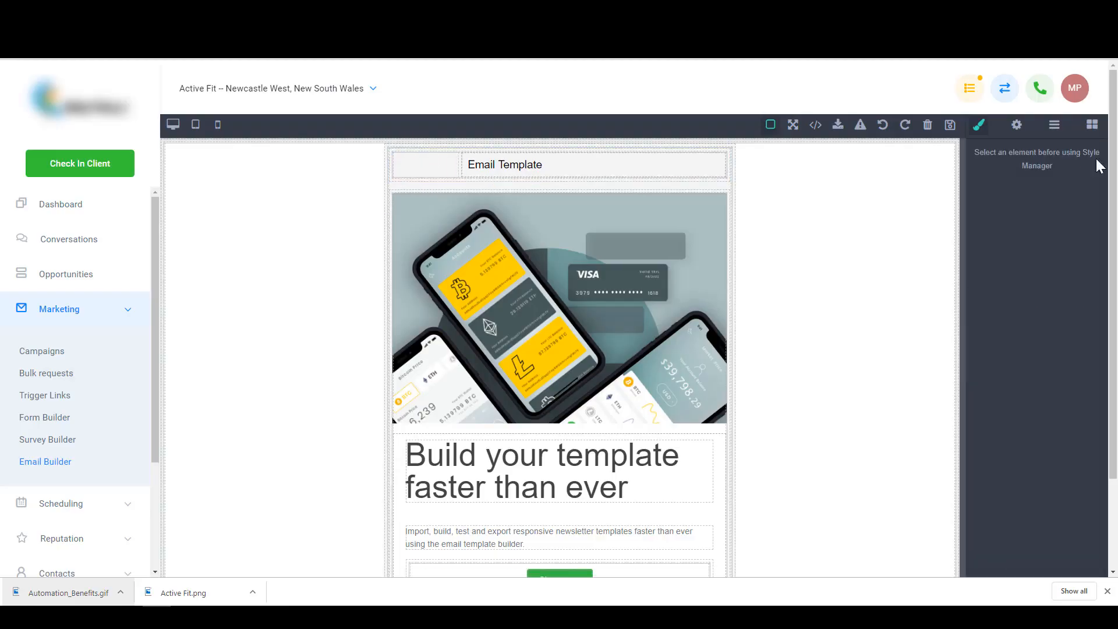
- Add an Image block in the header with the uploaded Active Fit logo, shrunk beside the heading
left_click(1092, 125)
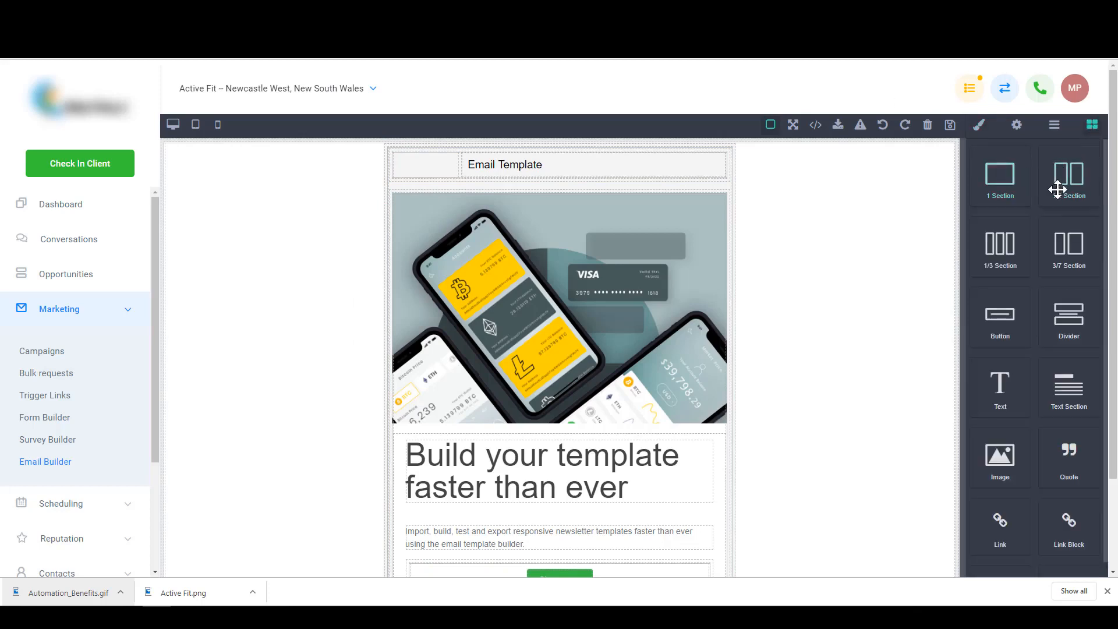
scroll(998, 379, "down", 1)
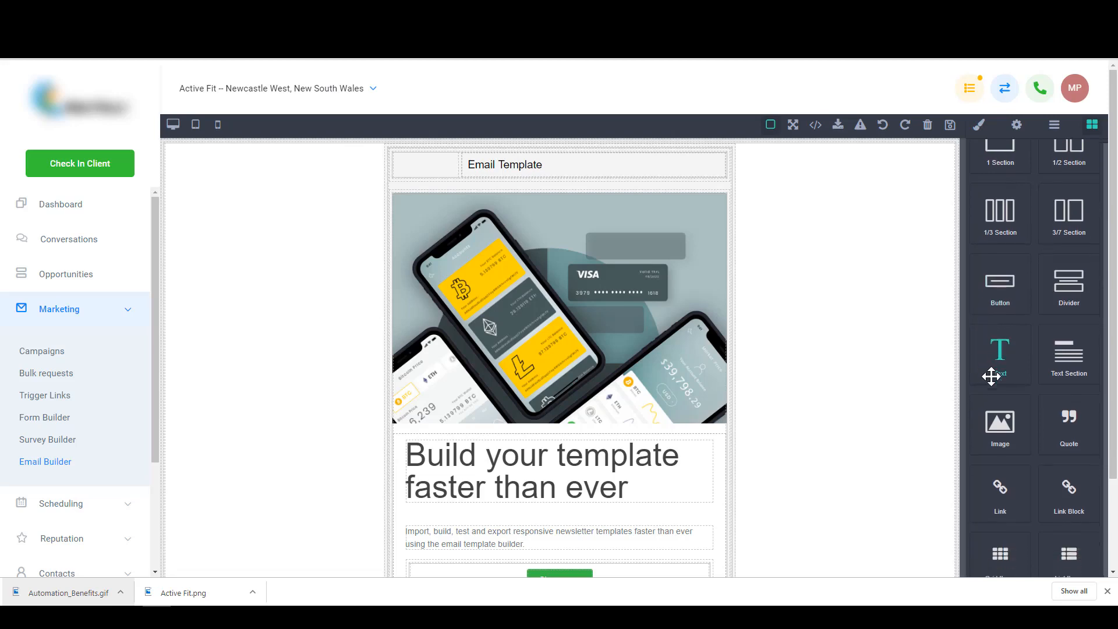
left_click_drag(1003, 424, 416, 163)
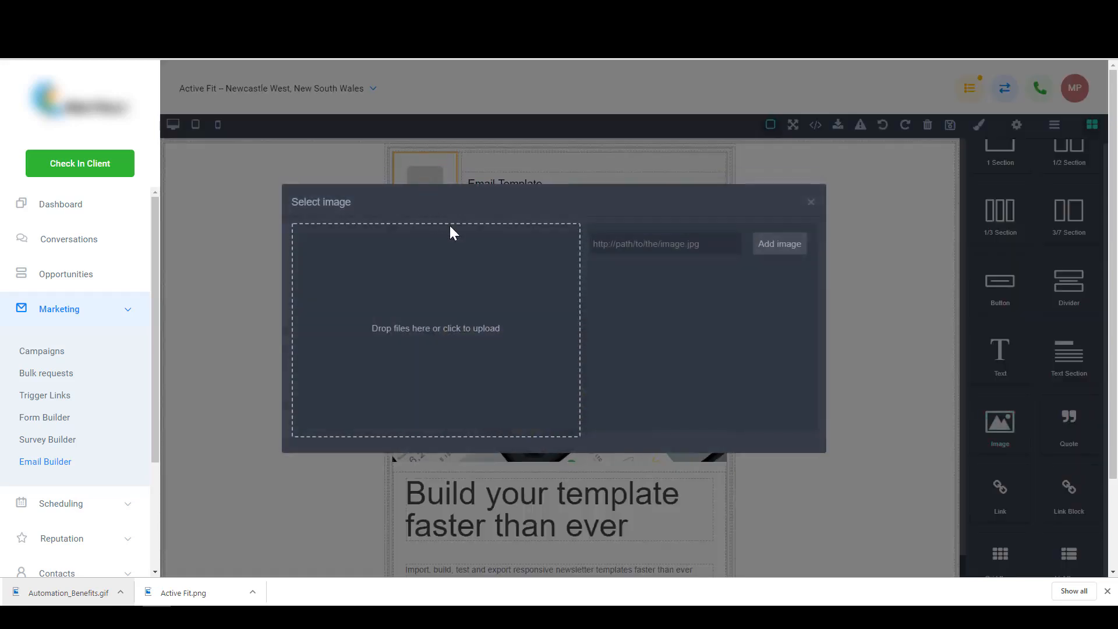
left_click_drag(877, 244, 458, 316)
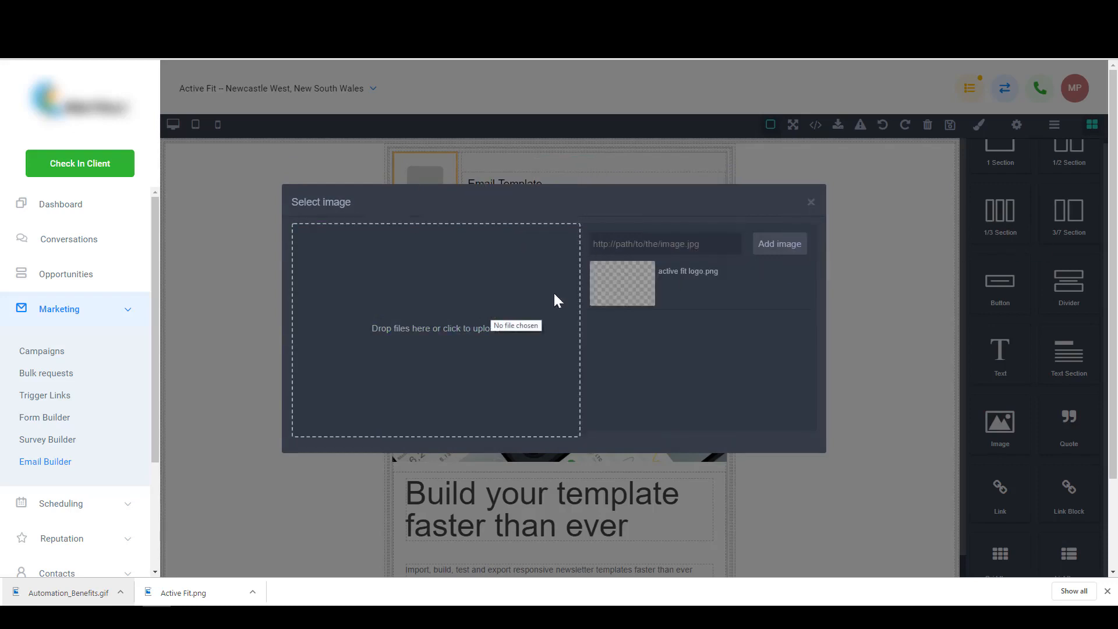
left_click(627, 284)
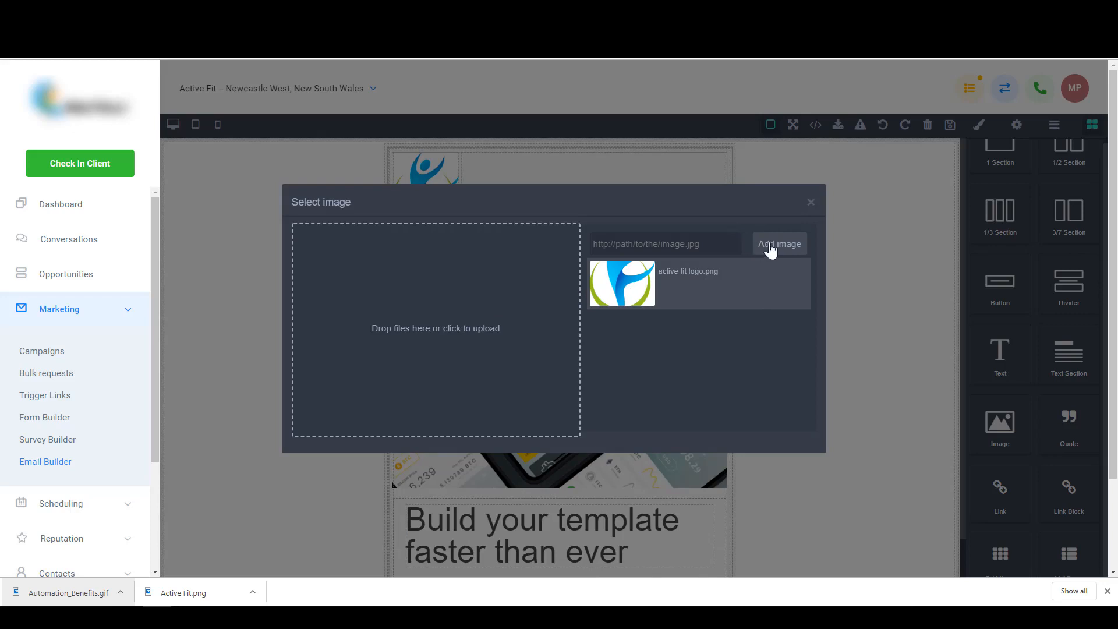
left_click(812, 202)
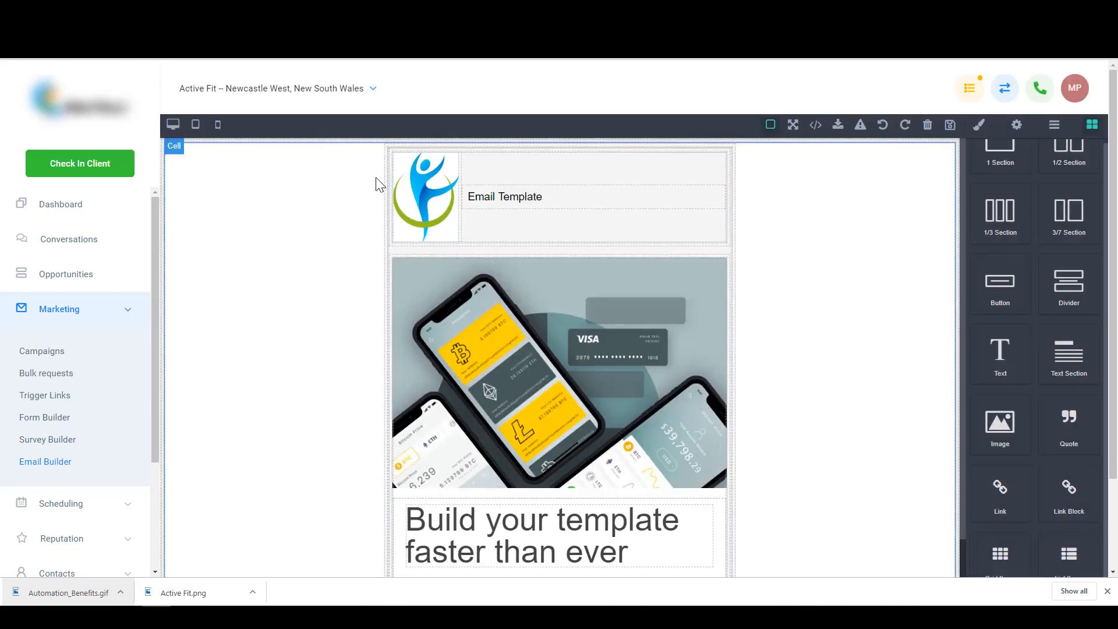
left_click(440, 194)
left_click_drag(458, 241, 442, 197)
left_click(515, 180)
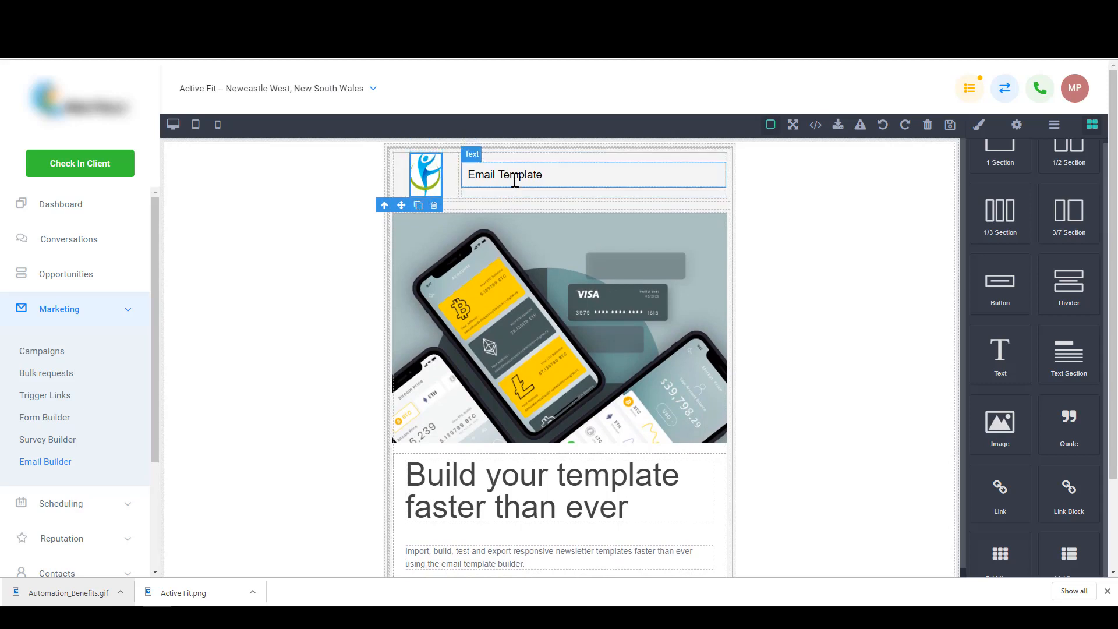
- Replace the header wording with 'Active Fit'
double_click(515, 181)
key("BackSpace")
key("BackSpace")
key("BackSpace")
key("BackSpace")
key("BackSpace")
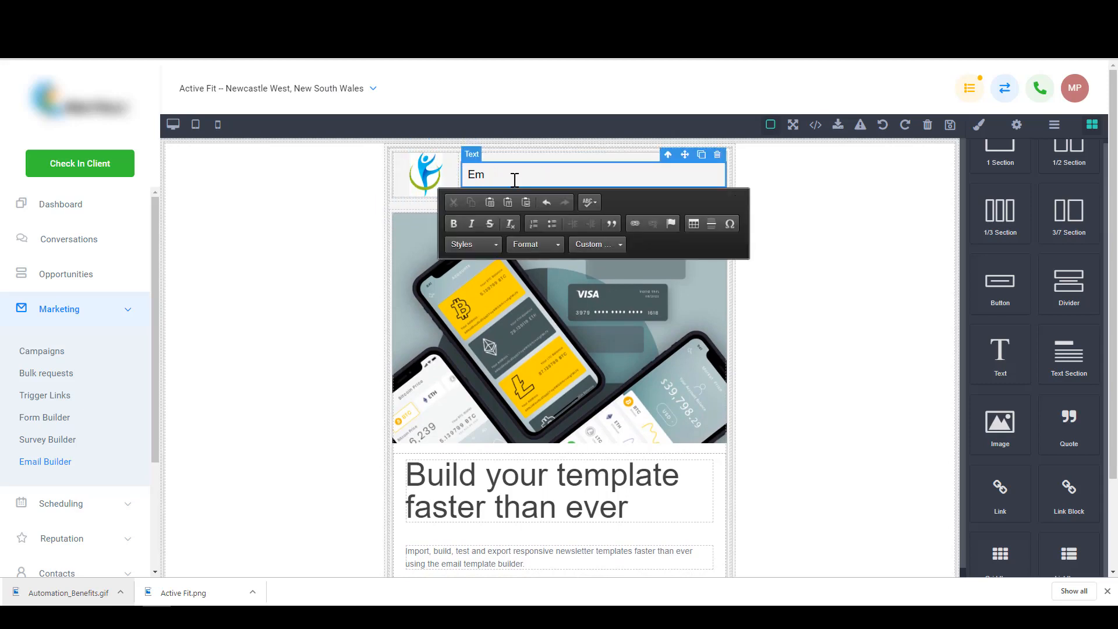
type("Active Fit")
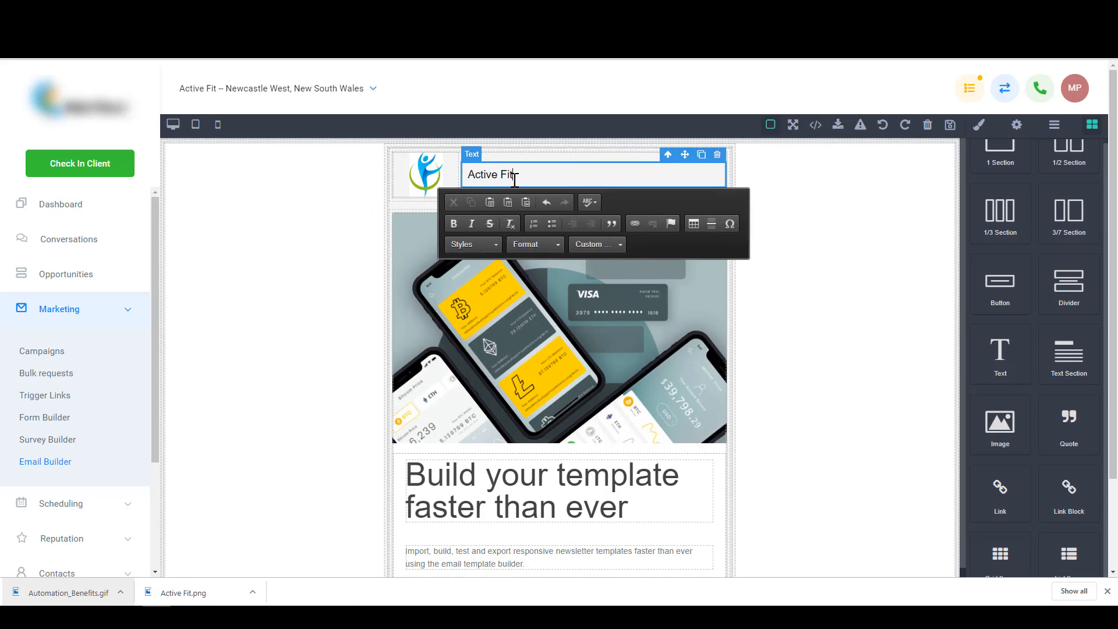
left_click(794, 207)
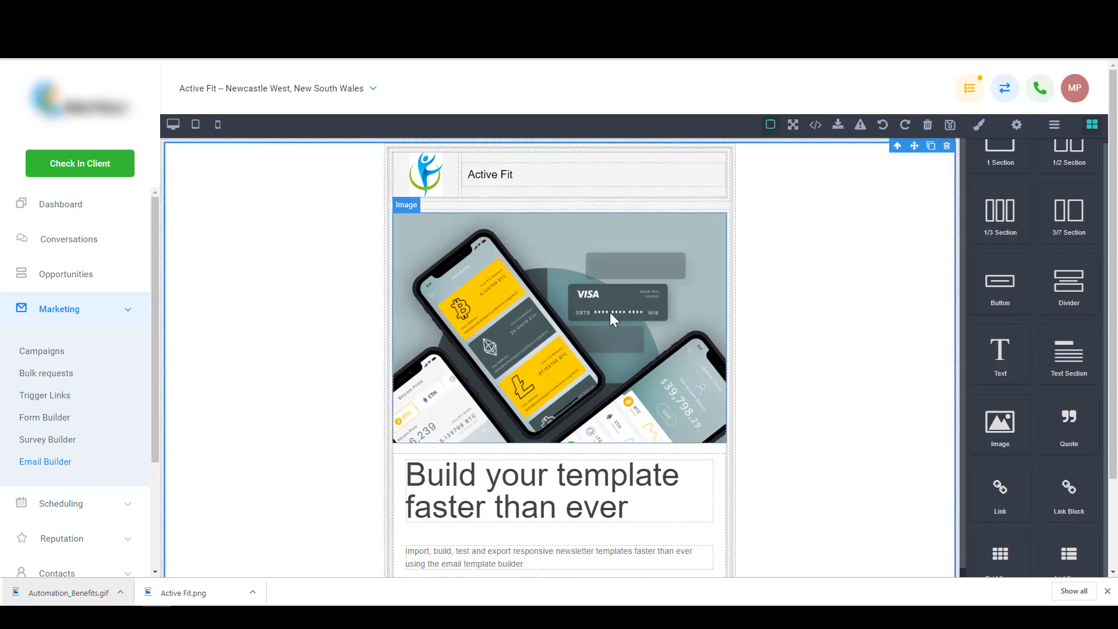
- Delete the large phone image from the email
left_click(610, 312)
left_click(718, 205)
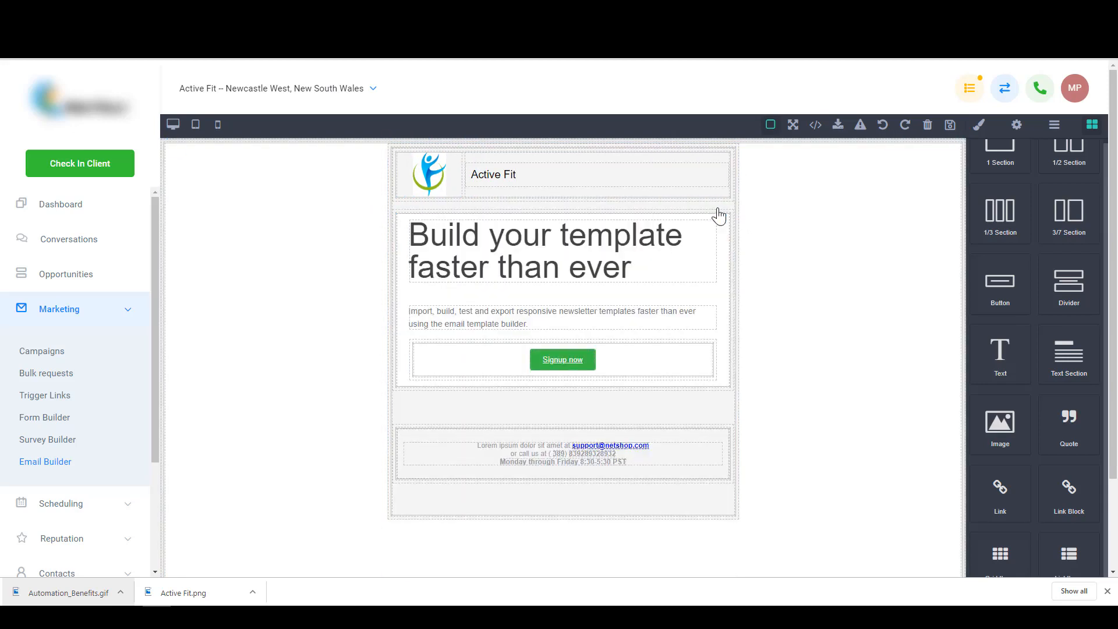
double_click(580, 246)
- Change the Signup now button label to 'TEST BUTTON'
left_click(594, 326)
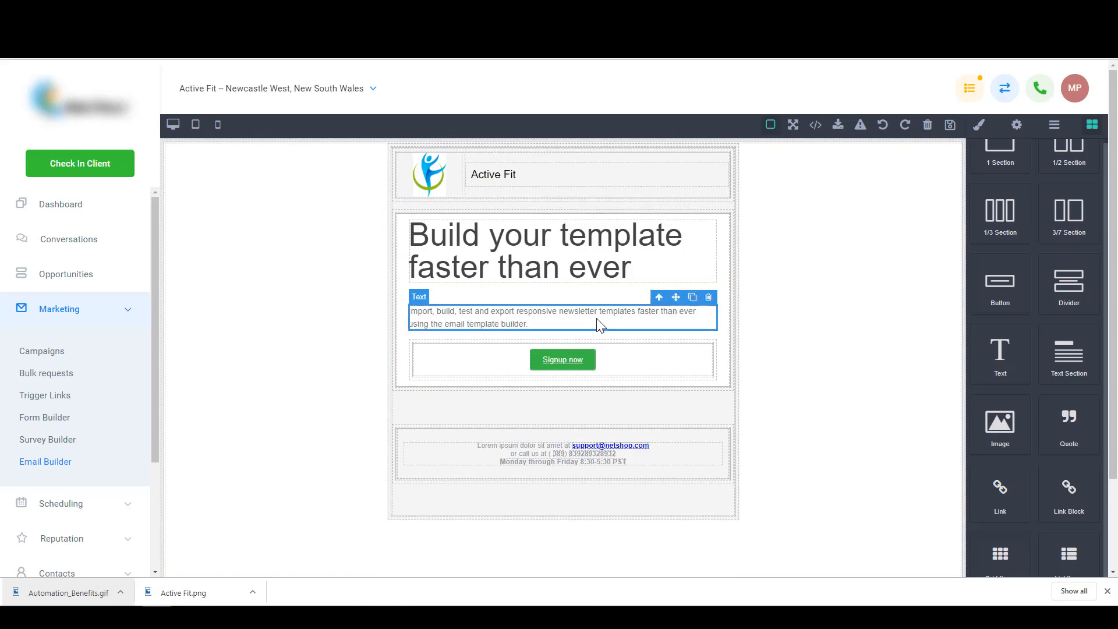
left_click(588, 361)
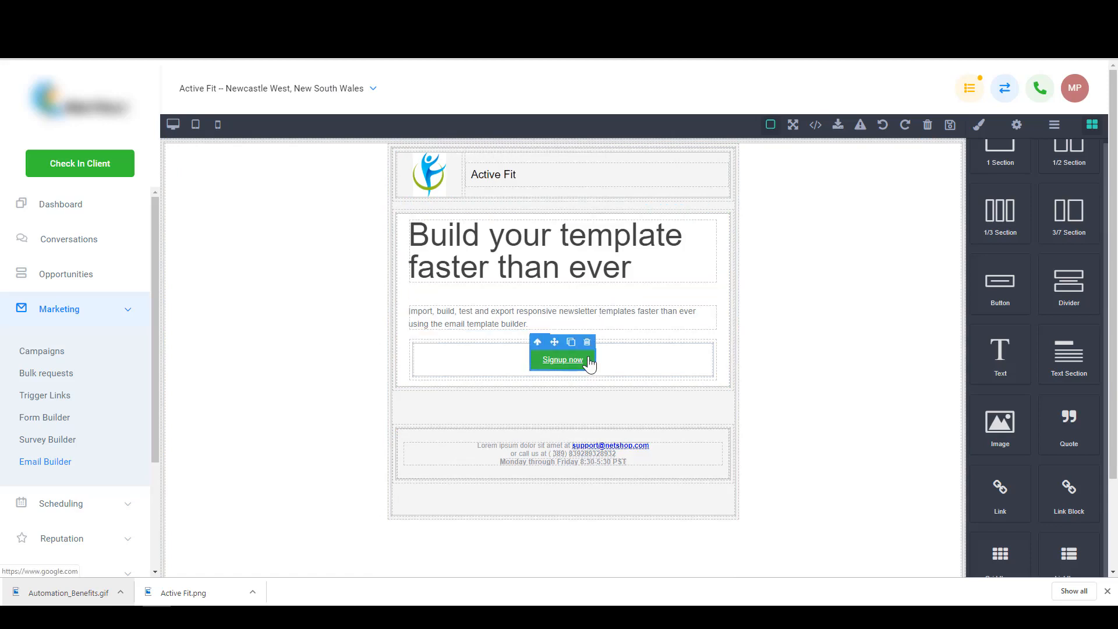
left_click(980, 125)
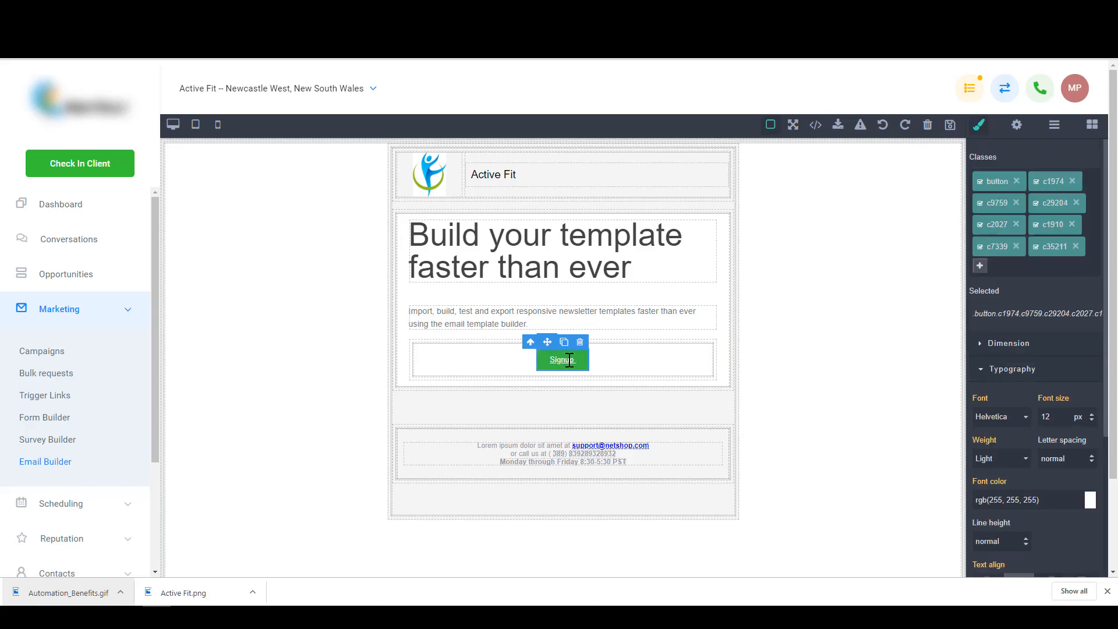
double_click(569, 360)
type("TEST BUTTON")
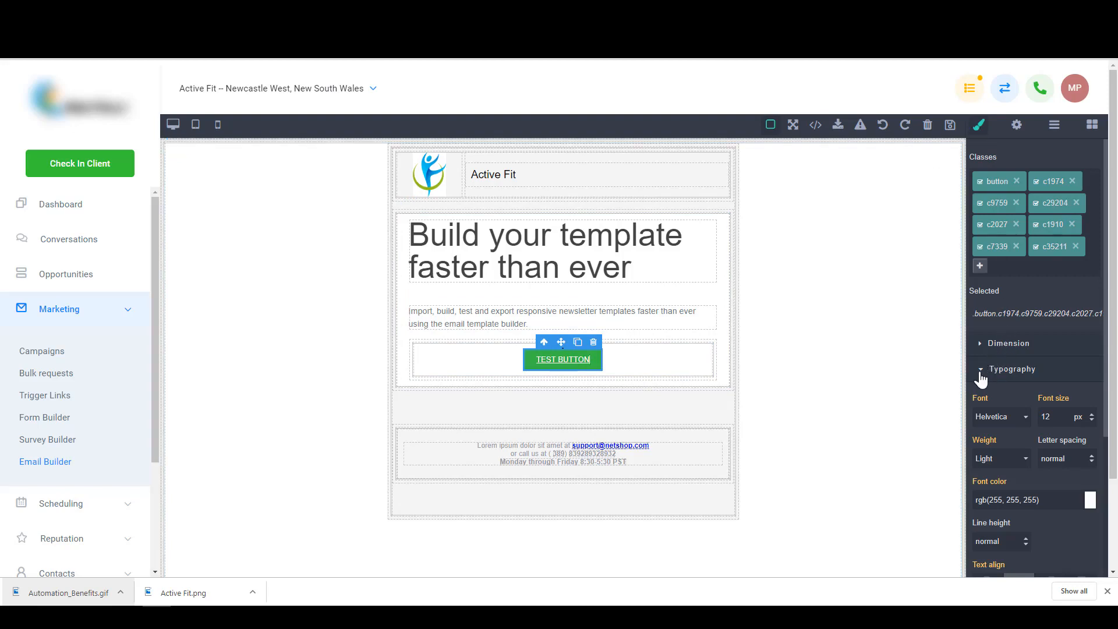
- Raise the button font size to 22 px, keeping the text centre-aligned
left_click(1092, 414)
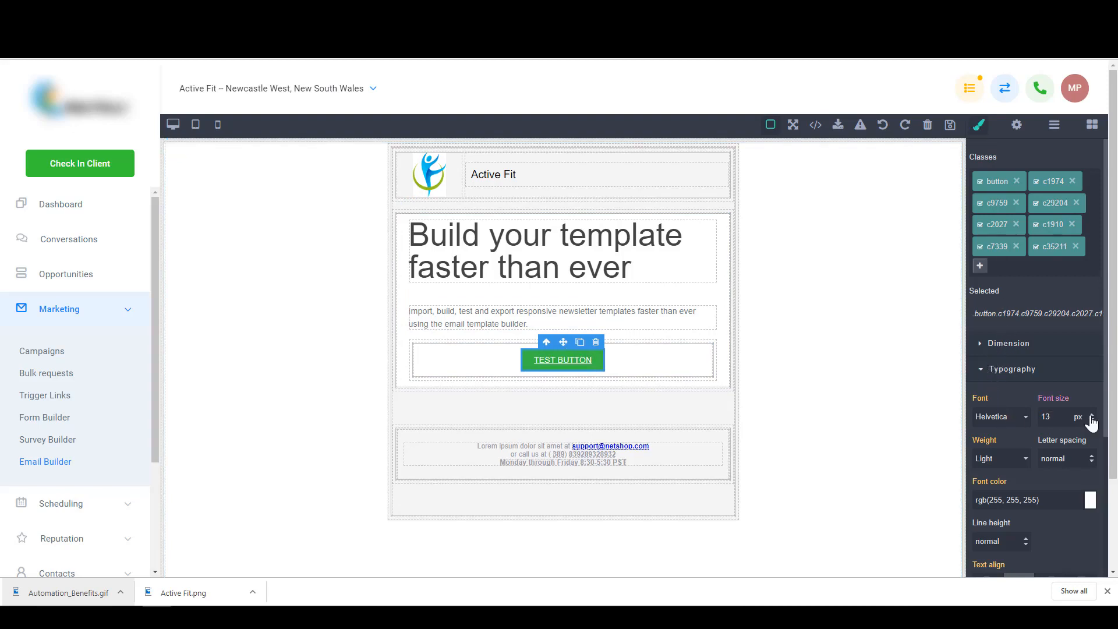
left_click(1091, 415)
left_click(1092, 415)
left_click(1088, 417)
left_click(1086, 417)
left_click(1087, 417)
left_click(1092, 414)
left_click(1092, 415)
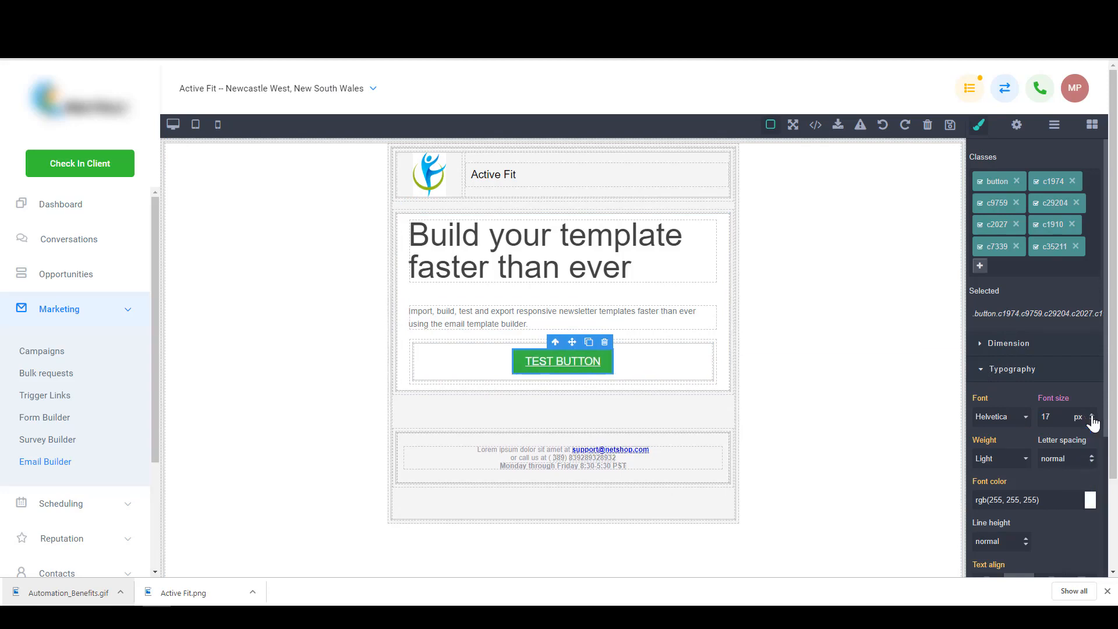
left_click(1093, 415)
left_click(1092, 415)
left_click(1092, 414)
left_click(1093, 415)
left_click(1092, 415)
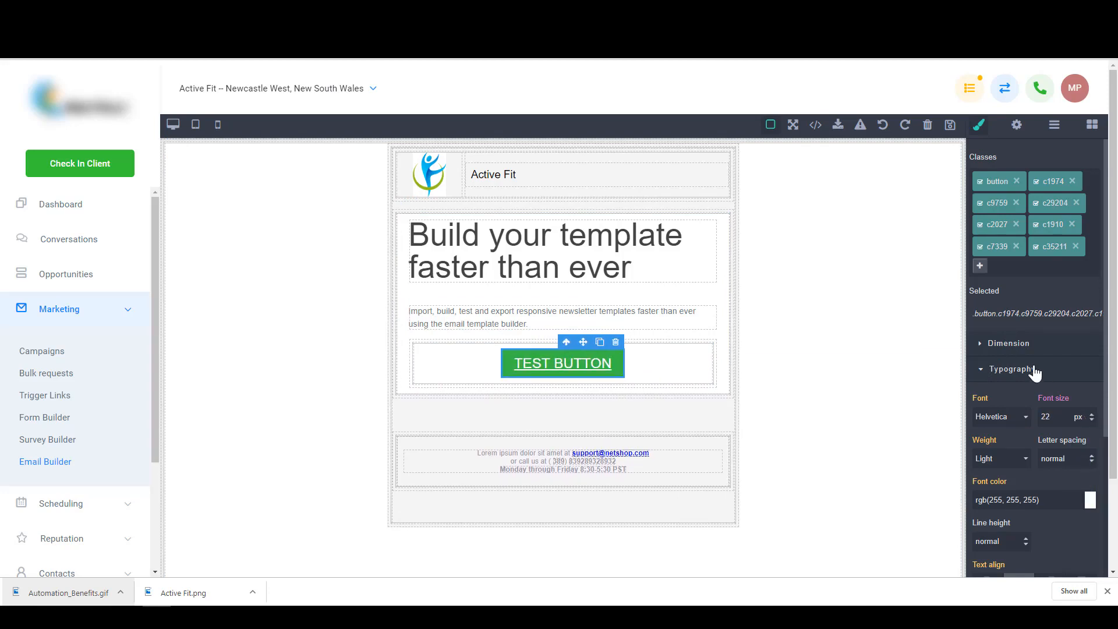
scroll(990, 391, "down", 3)
left_click(985, 408)
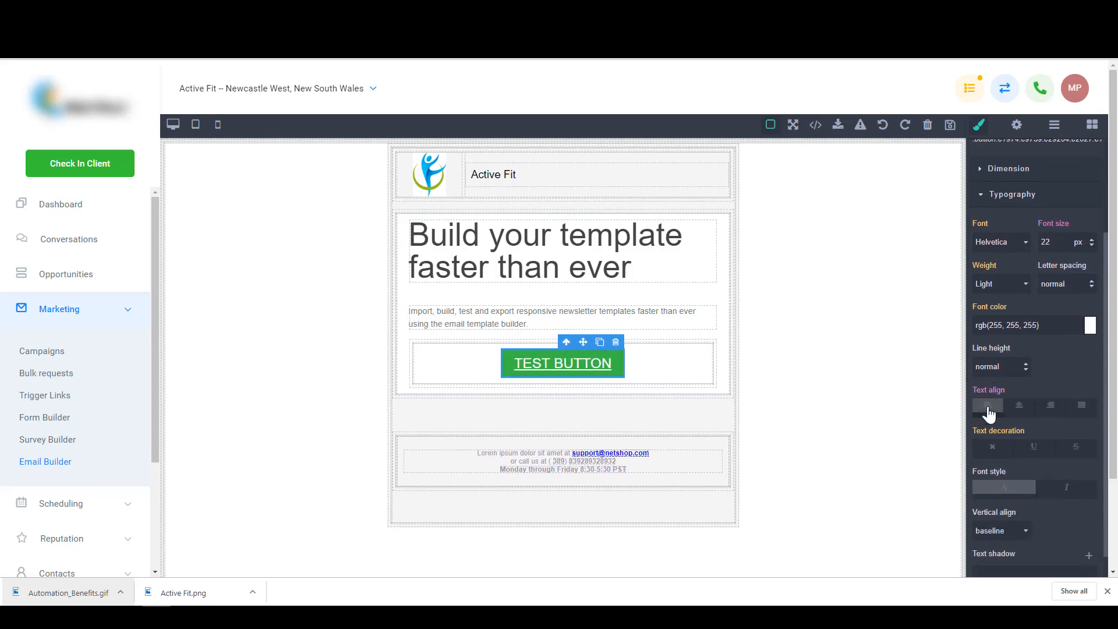
left_click(1022, 410)
scroll(1013, 417, "up", 3)
left_click(725, 347)
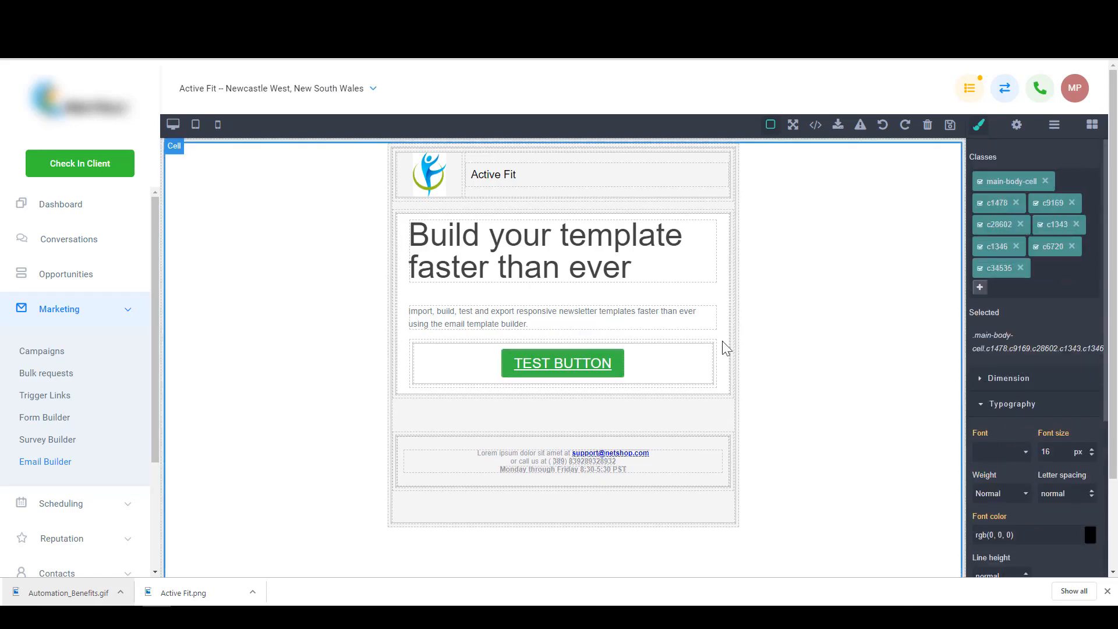
left_click(690, 377)
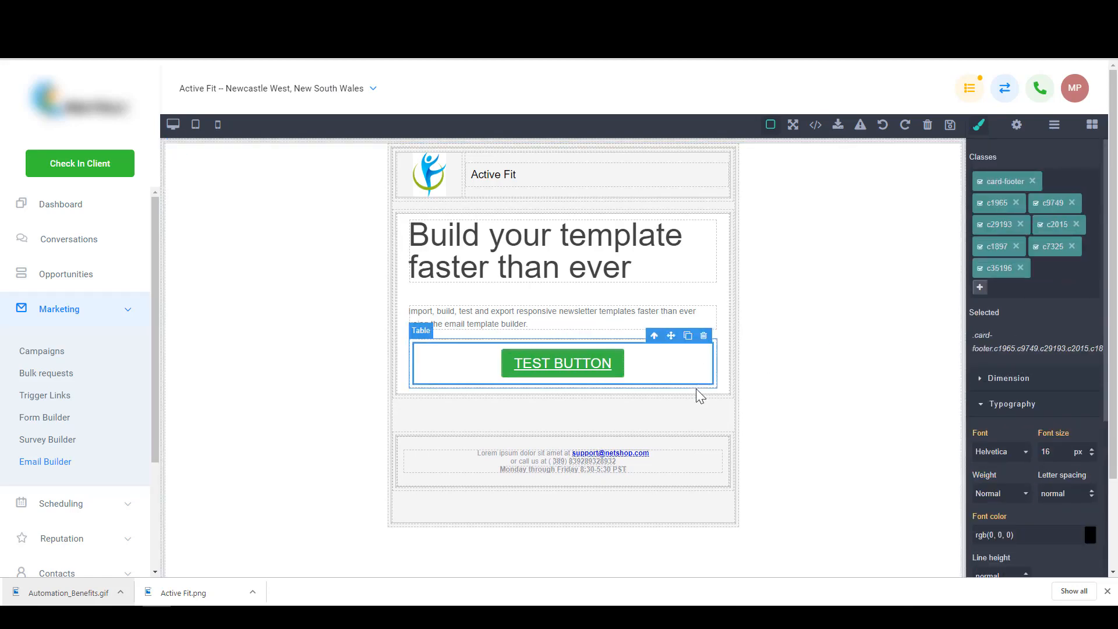
left_click(536, 455)
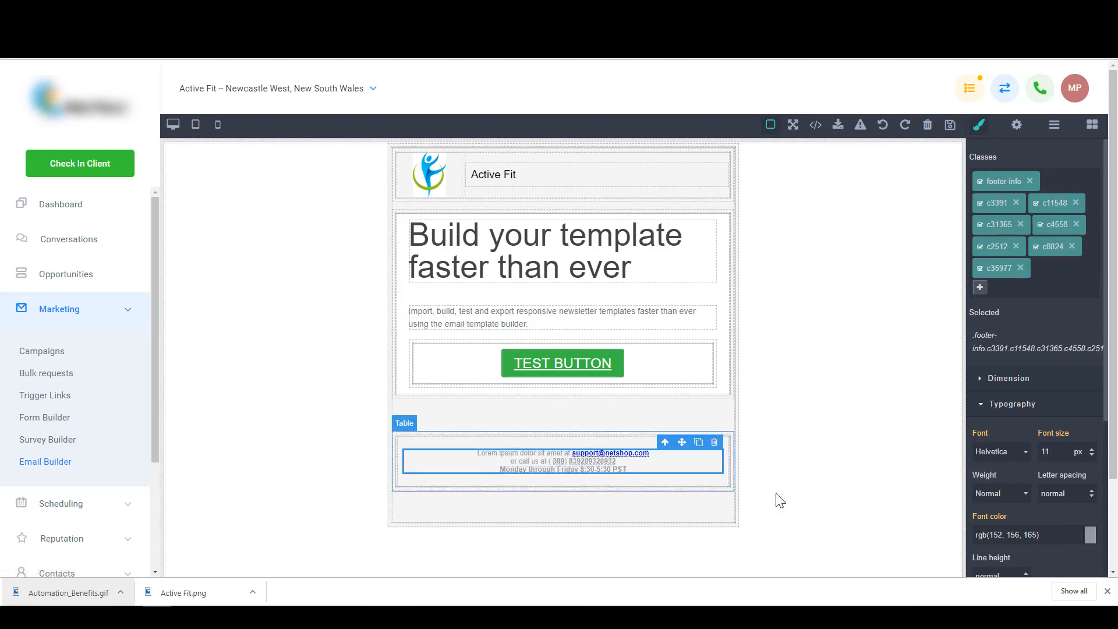
left_click(838, 474)
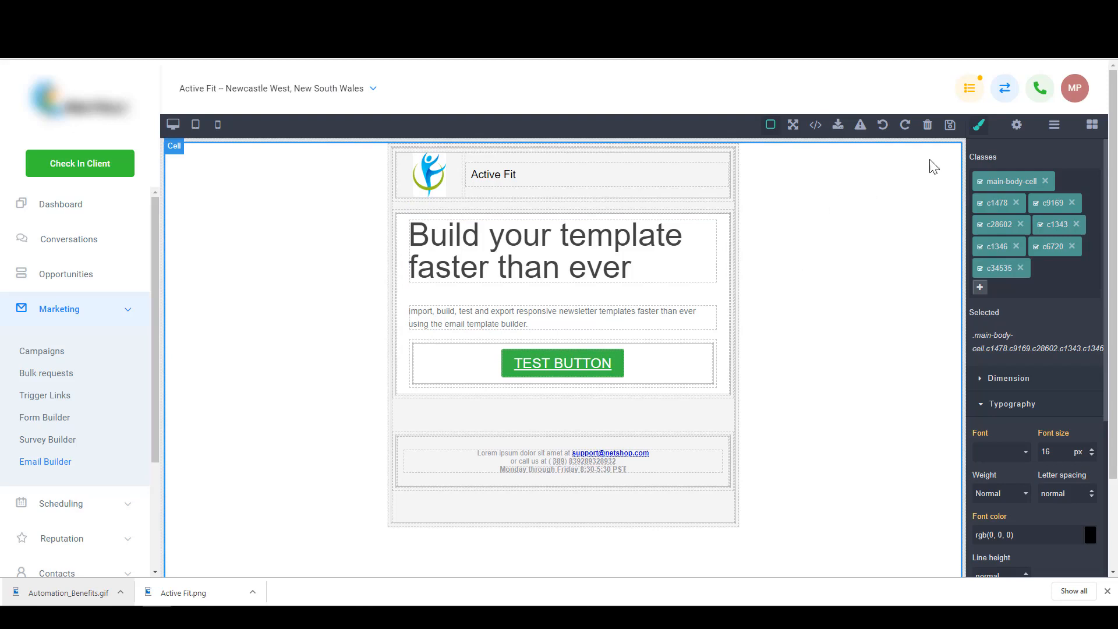
- Save the template under the name 'Email Template 1', then return to the Email Templates page
left_click(950, 130)
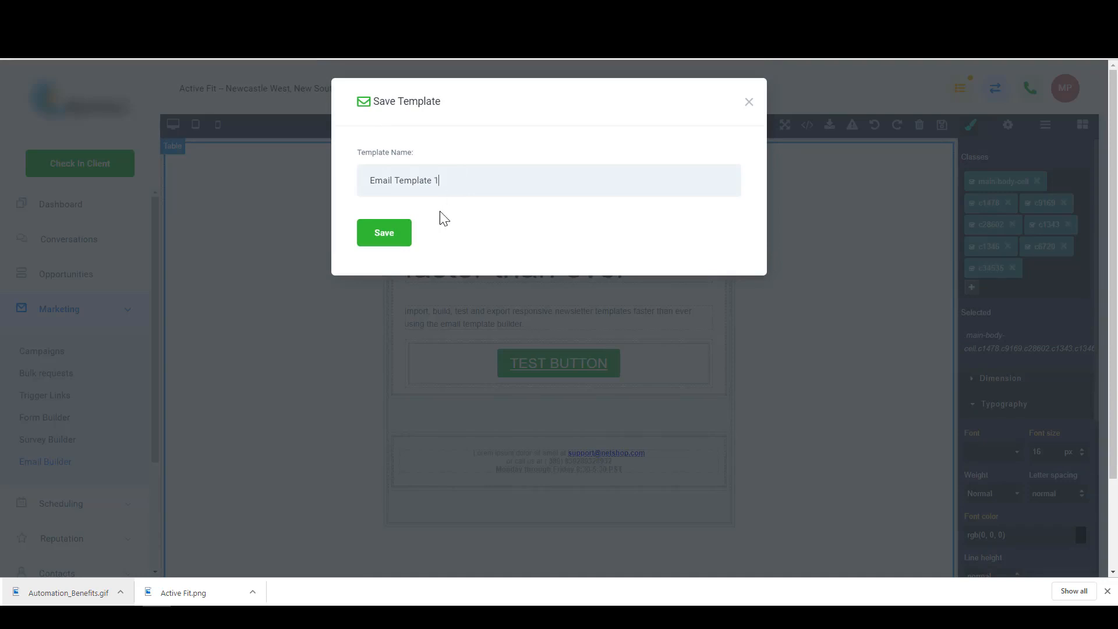
left_click(392, 240)
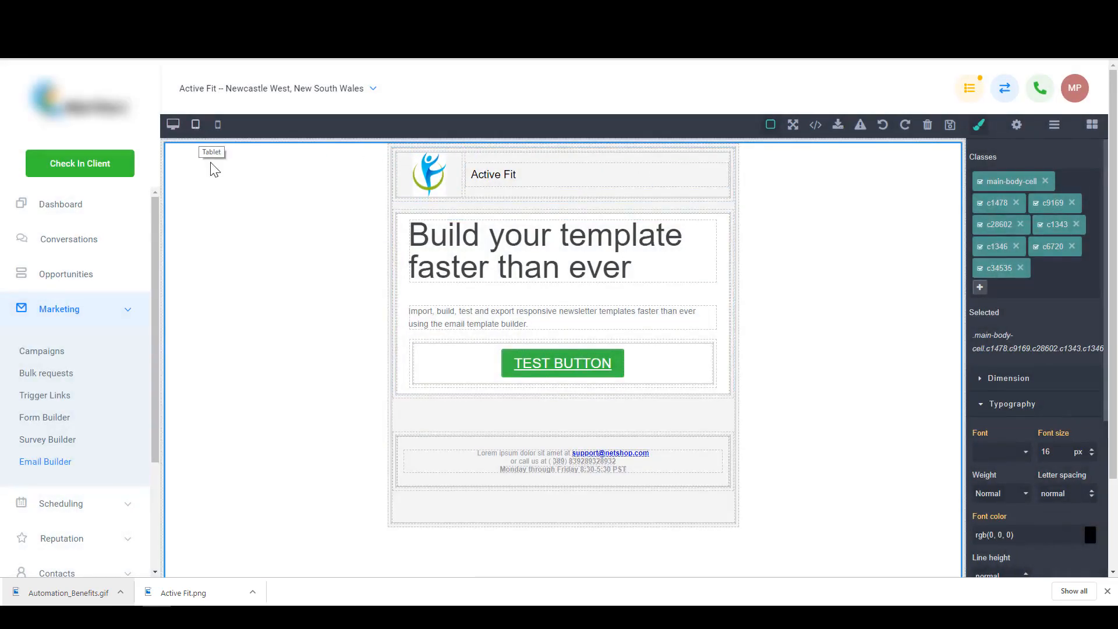
left_click(44, 464)
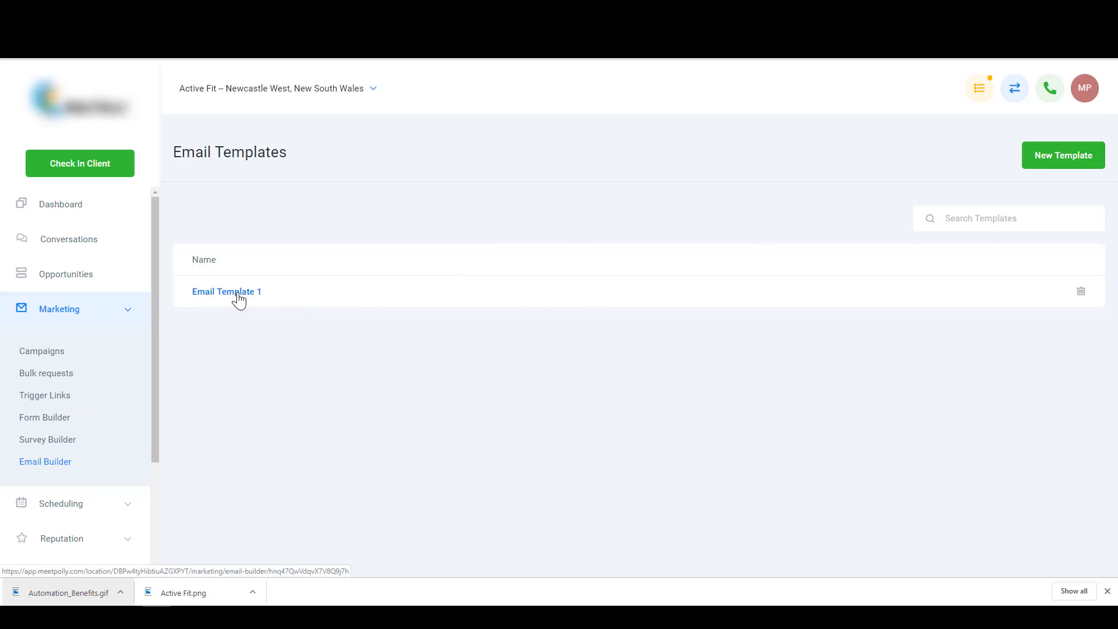
- View and select Email Template 1's HTML code, then create a new template
left_click(239, 299)
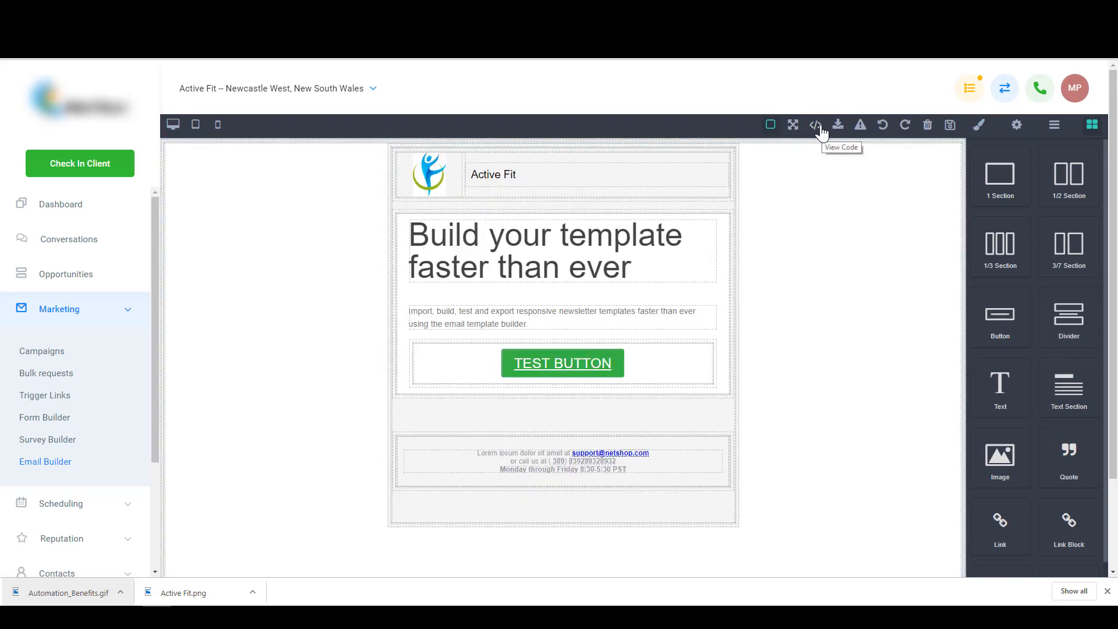
left_click(819, 127)
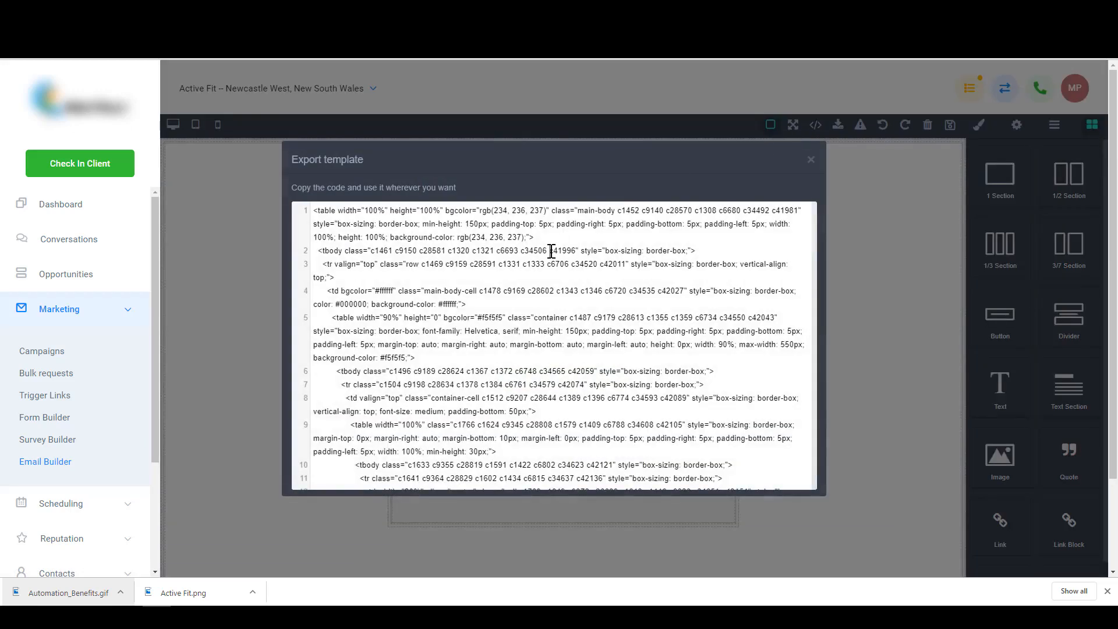
key("ctrl+a")
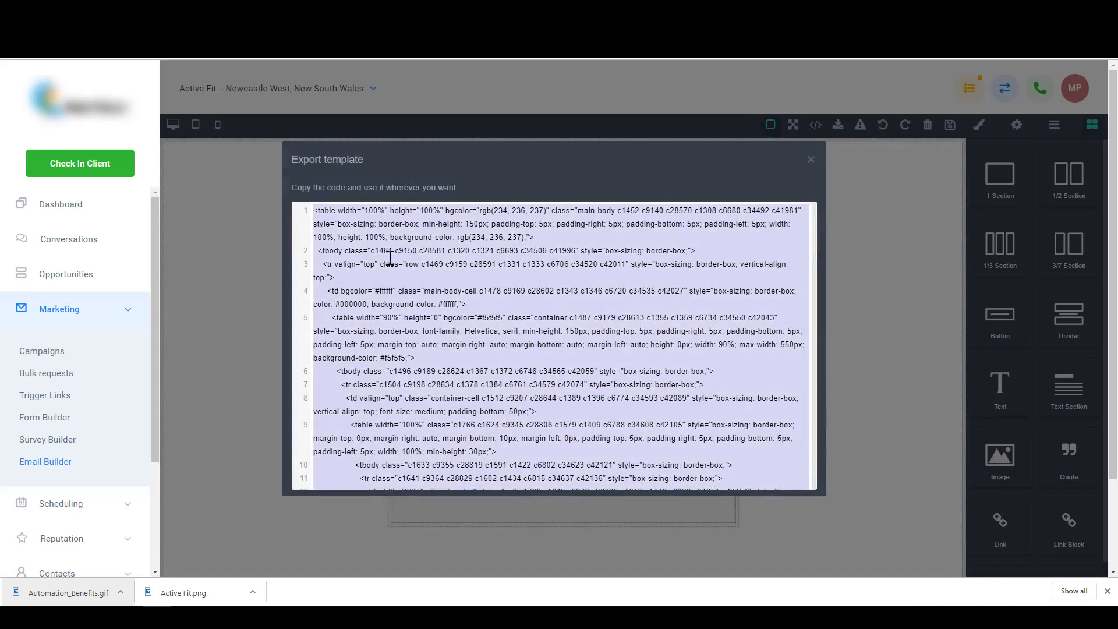
left_click(168, 350)
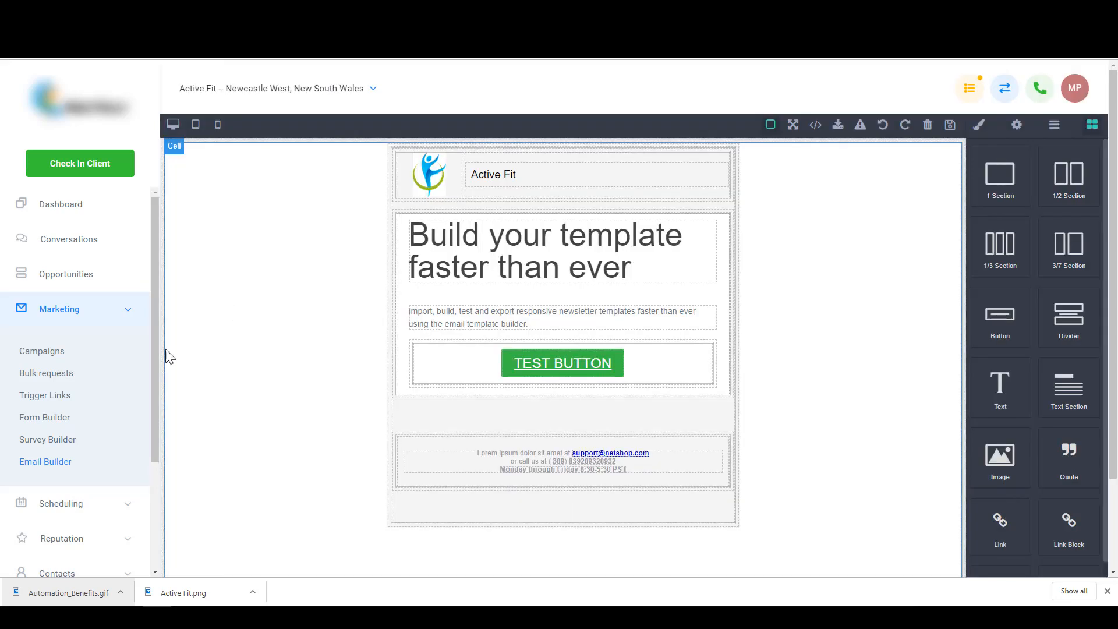
left_click(57, 464)
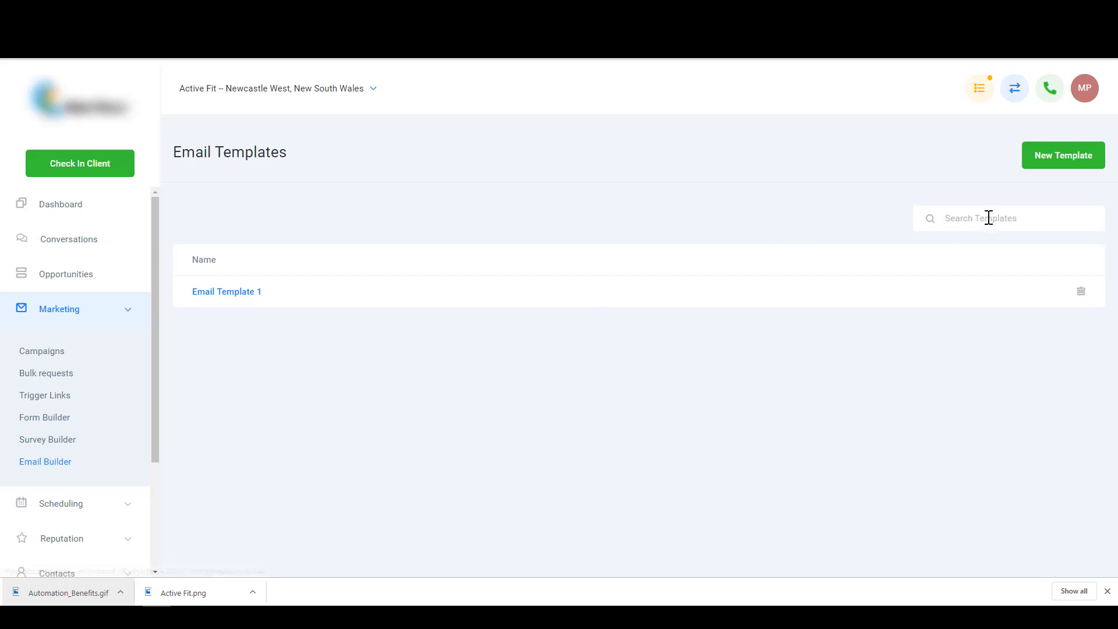
left_click(1057, 163)
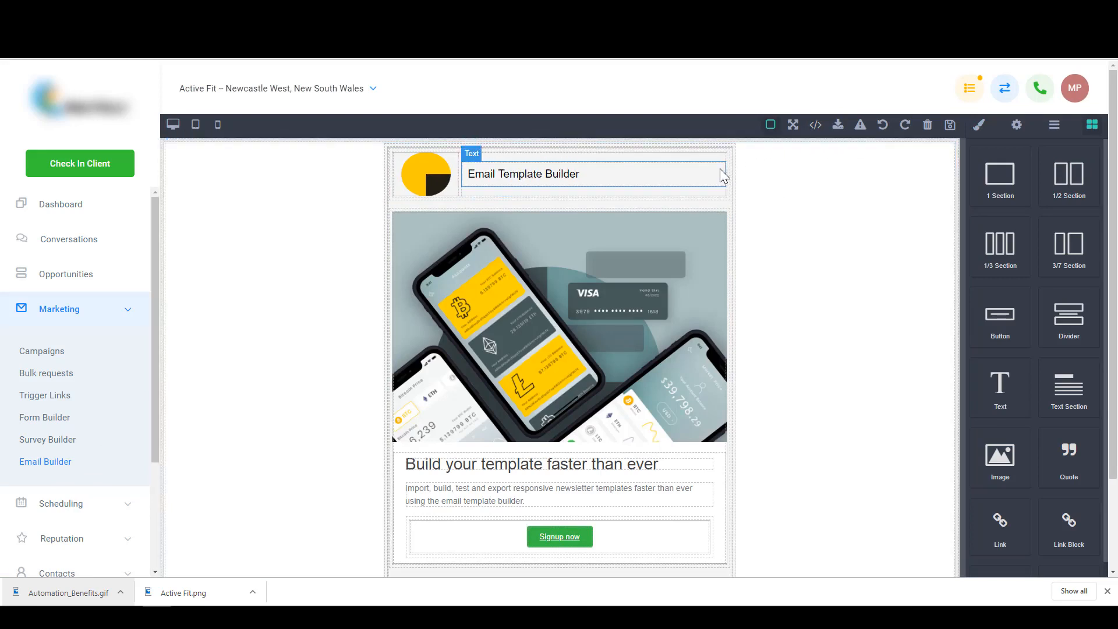
- Clear the starter canvas and add an Image block holding the uploaded Active Fit.png logo
left_click(928, 126)
left_click(617, 97)
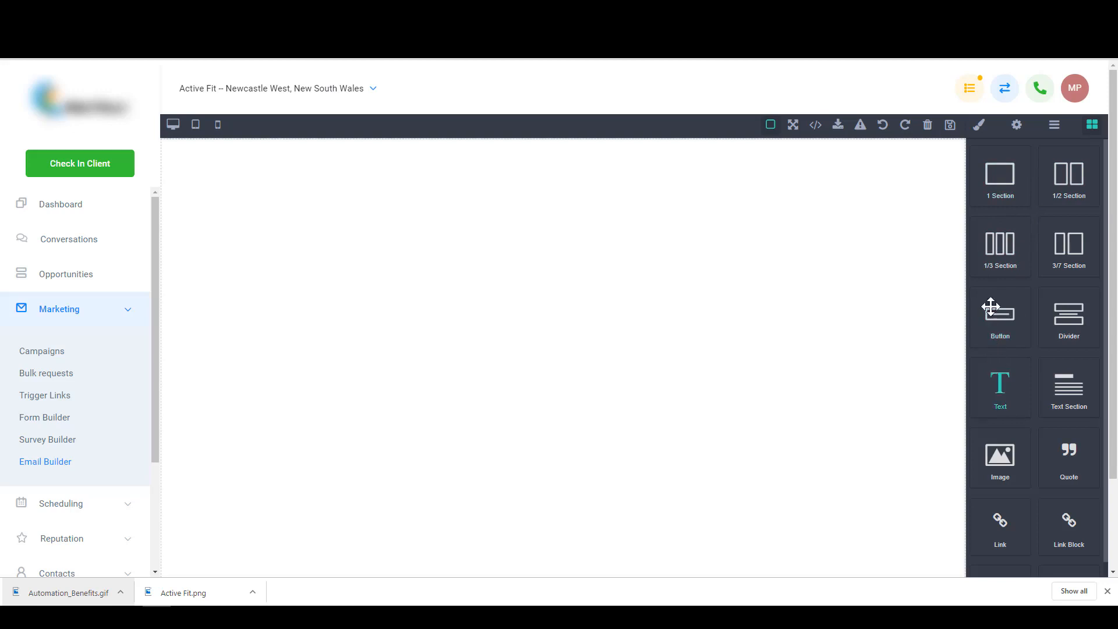
left_click_drag(999, 457, 466, 256)
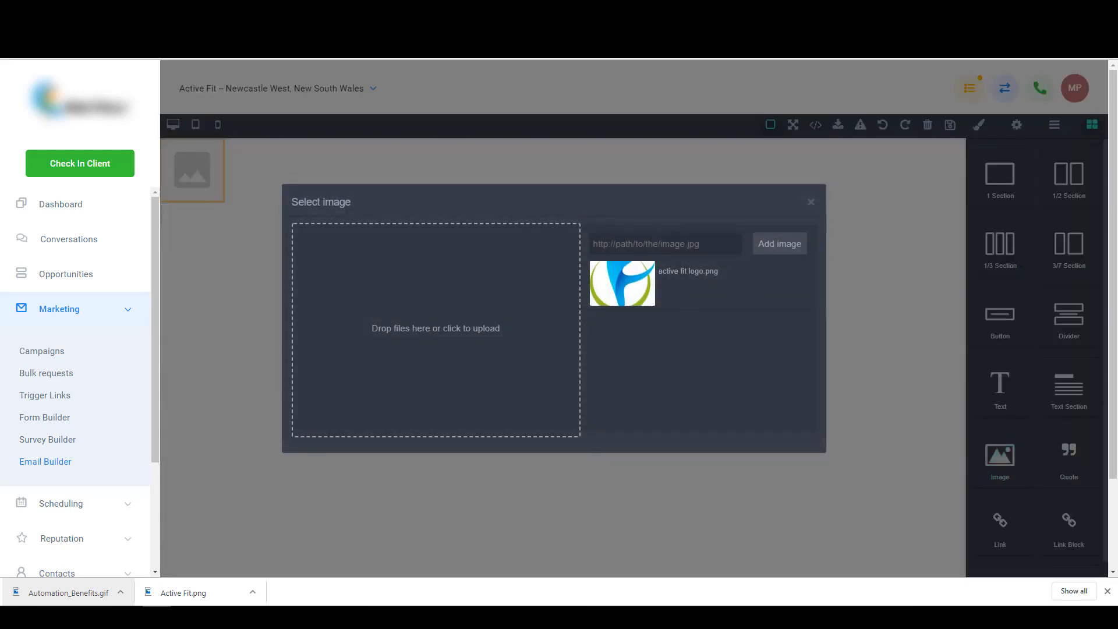
left_click_drag(592, 265, 417, 285)
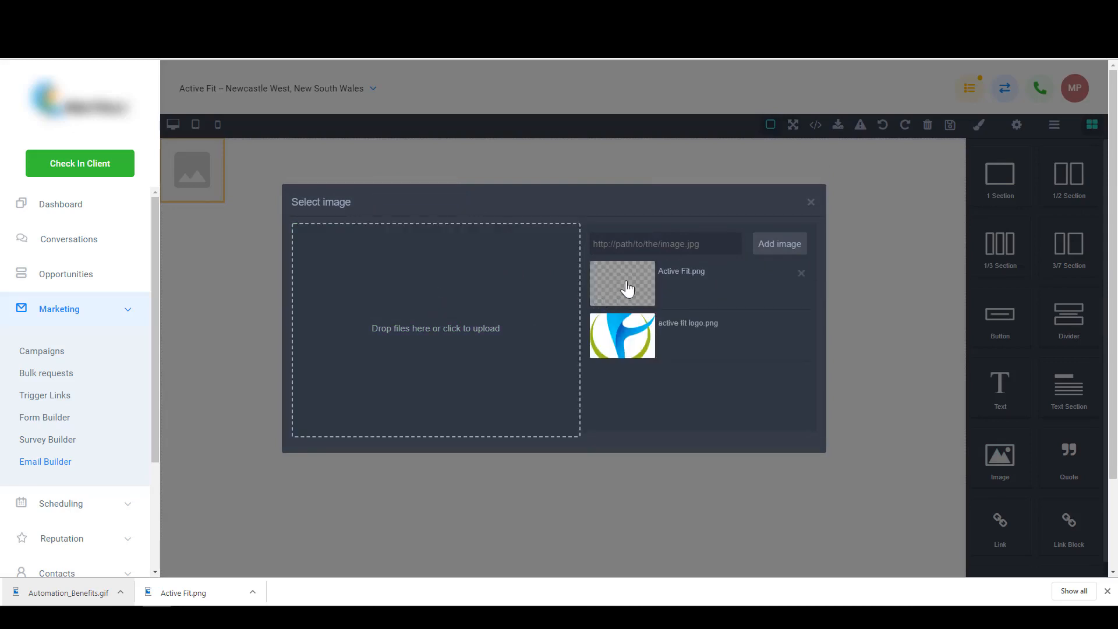
left_click(715, 281)
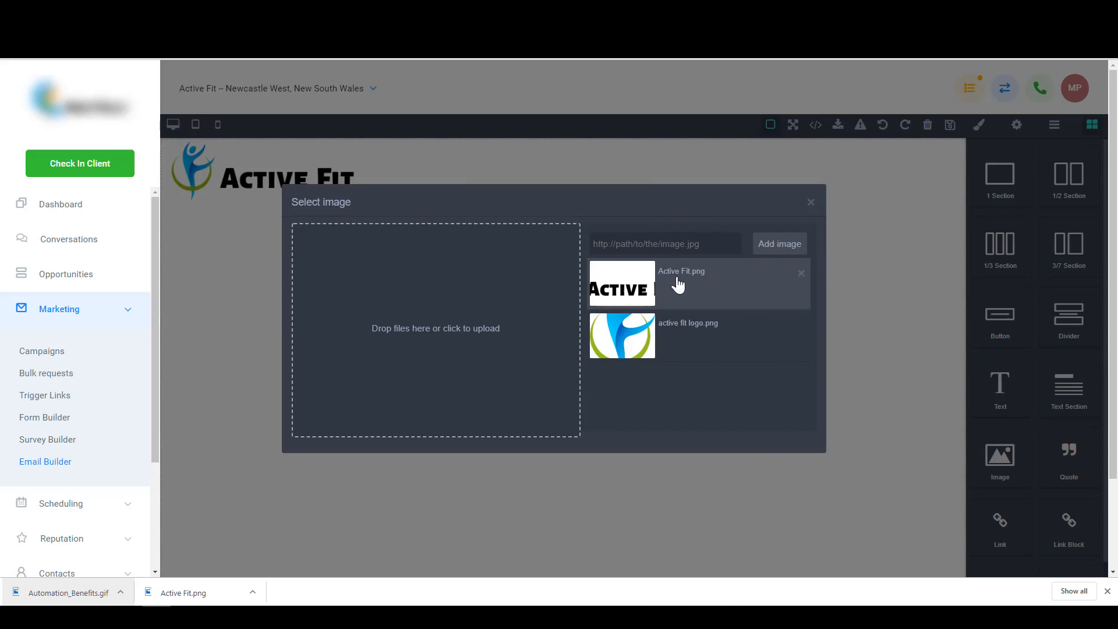
left_click(811, 202)
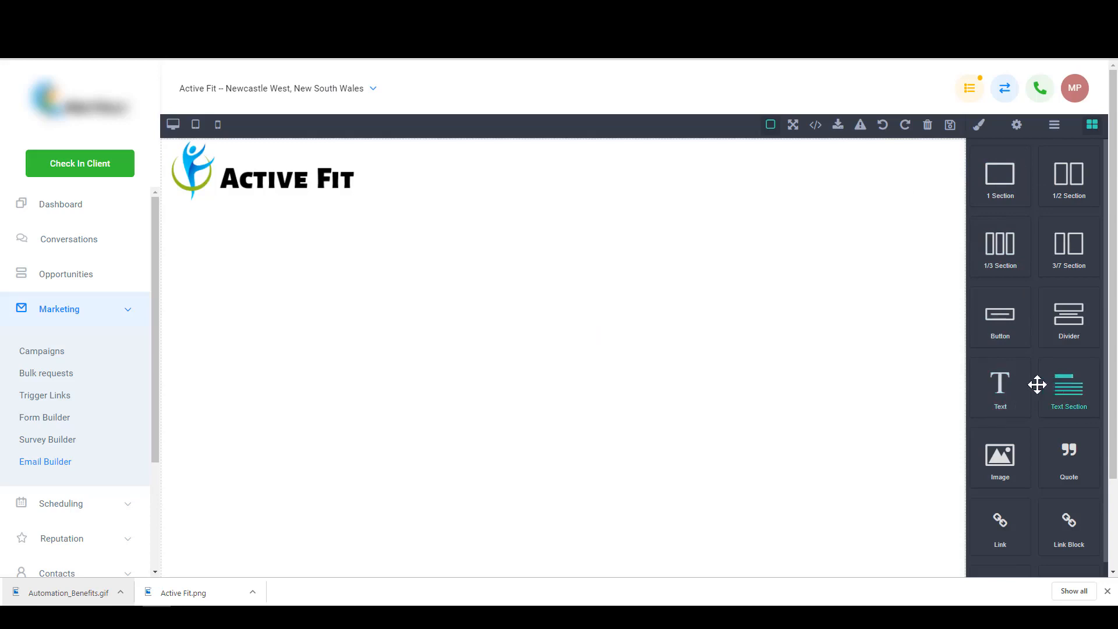
- Add a Text block under the logo: 'Hi' plus the First Name merge field, then 'This is a test email'
left_click_drag(1020, 385, 320, 198)
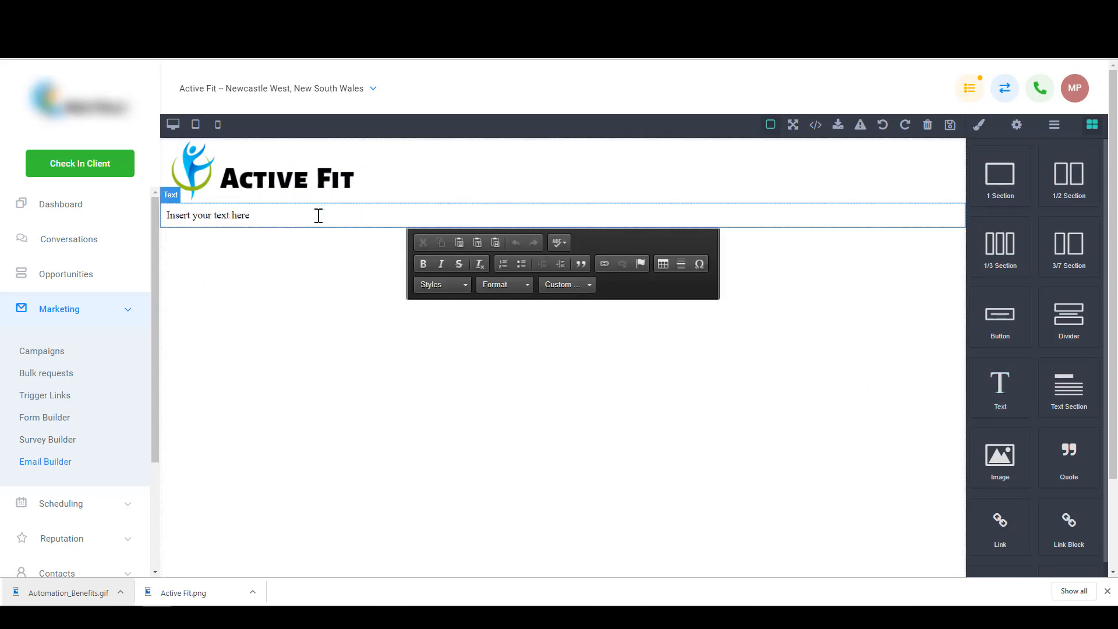
triple_click(319, 221)
type("hi")
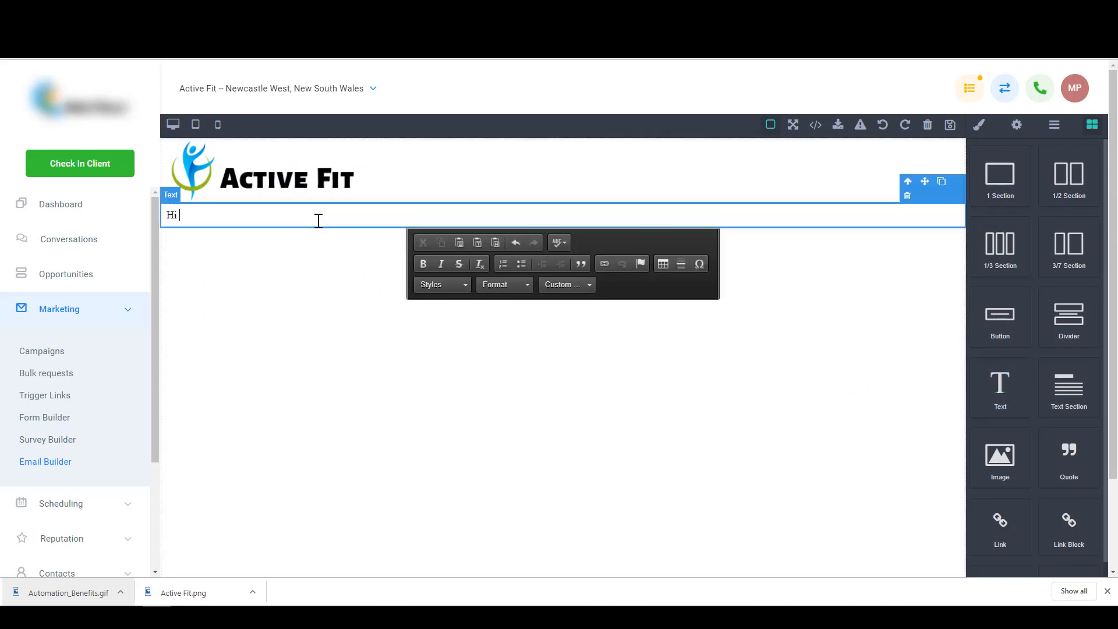
left_click(557, 286)
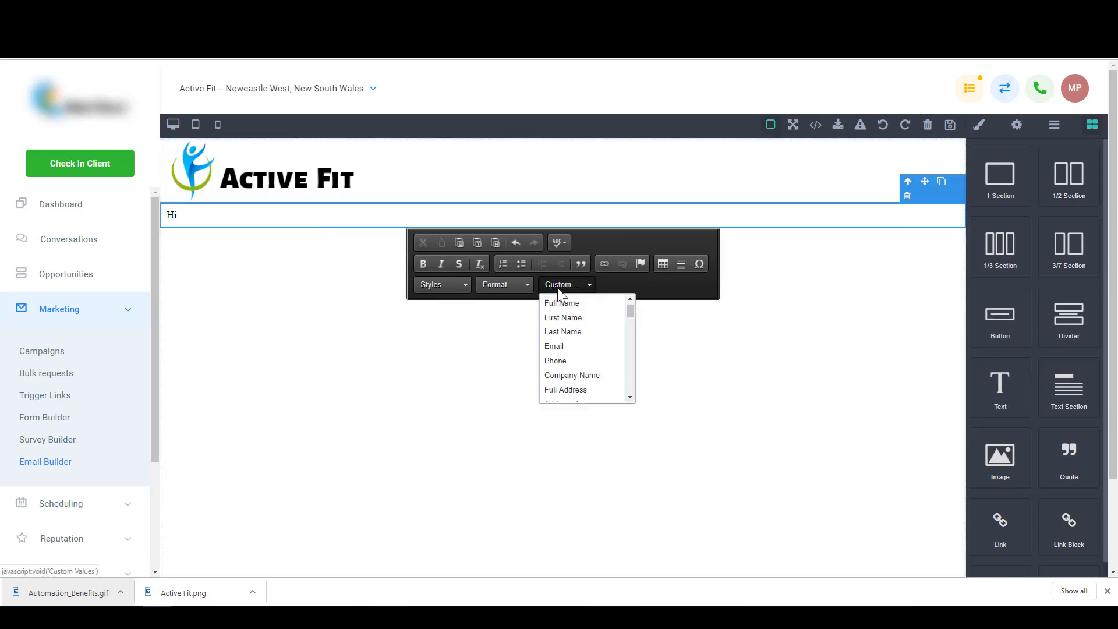
left_click(581, 322)
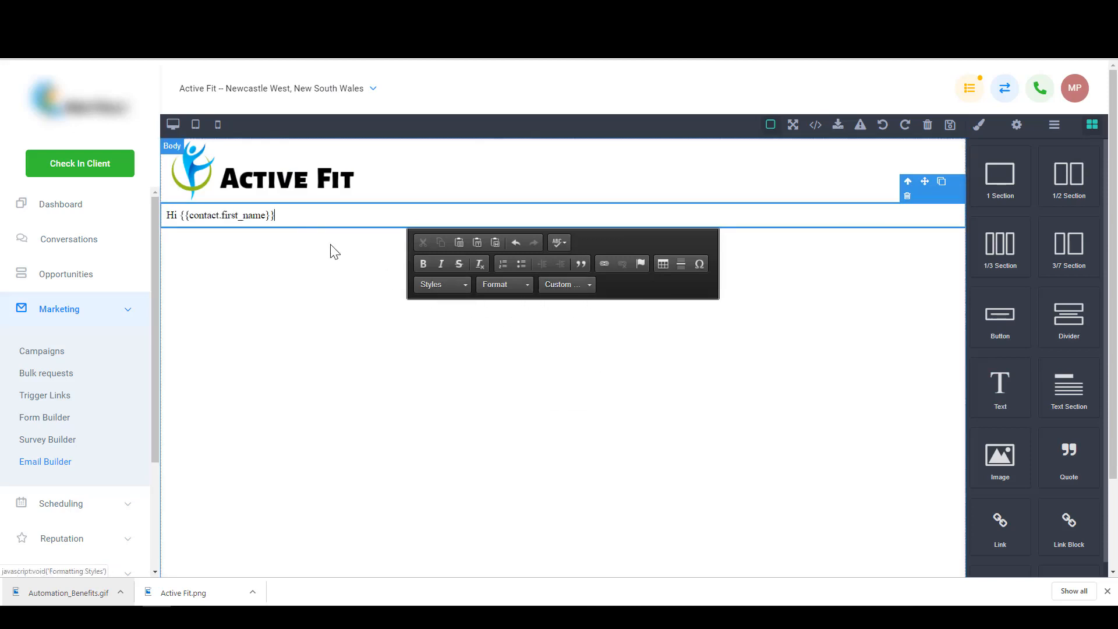
type(",")
key("Return")
type("This is a test em")
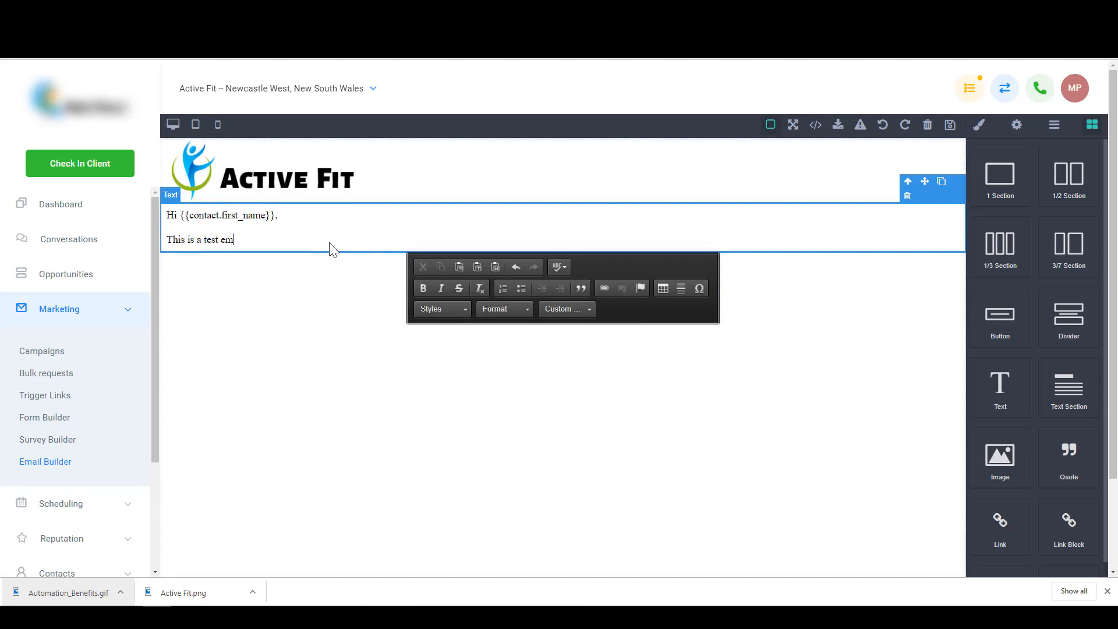
type("ail")
key("Return")
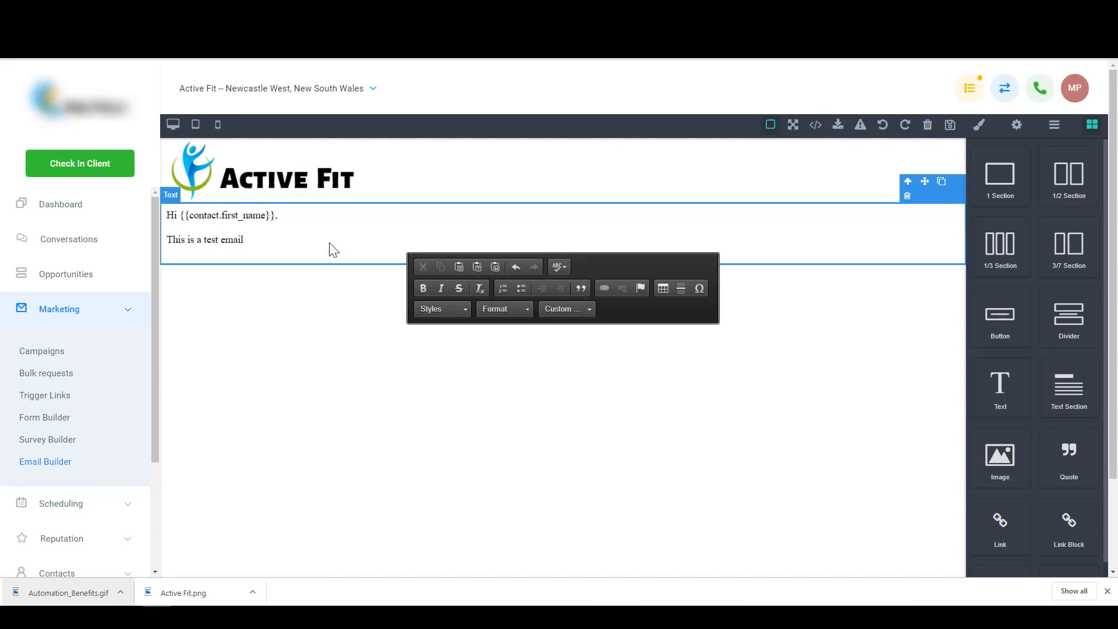
left_click(330, 287)
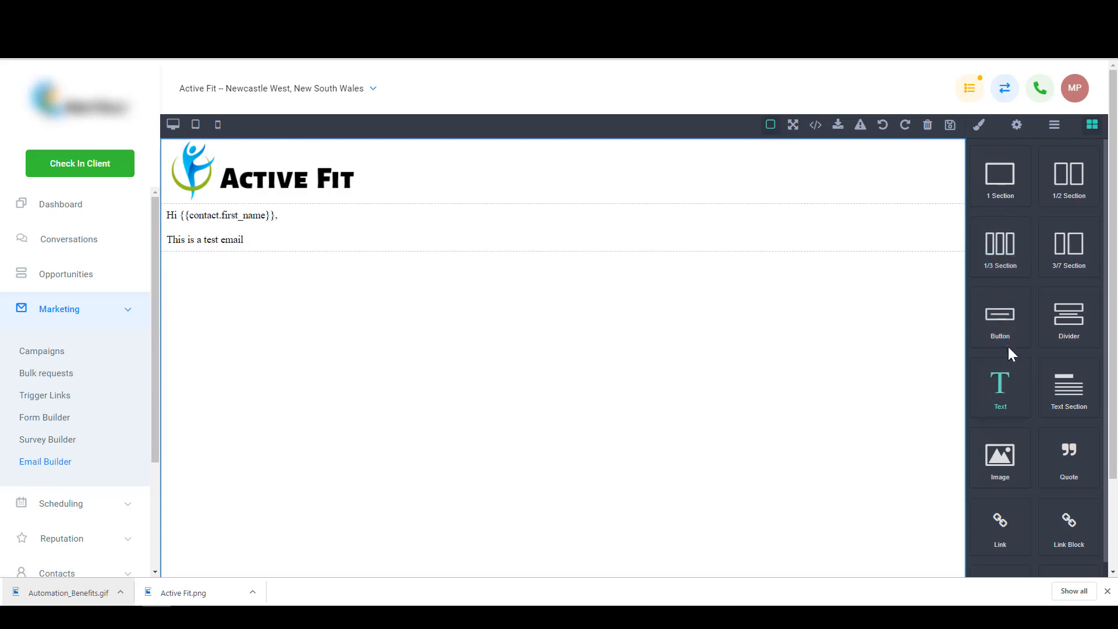
- Add a Button block below the greeting and an empty line after 'This is a test email'
left_click_drag(1003, 326, 224, 233)
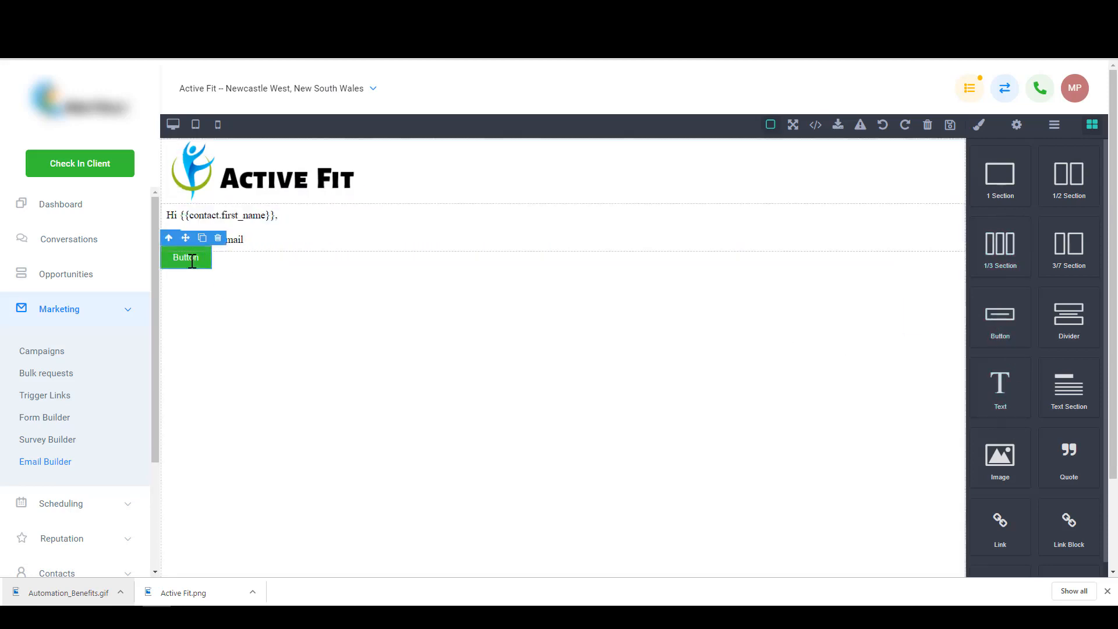
left_click(261, 242)
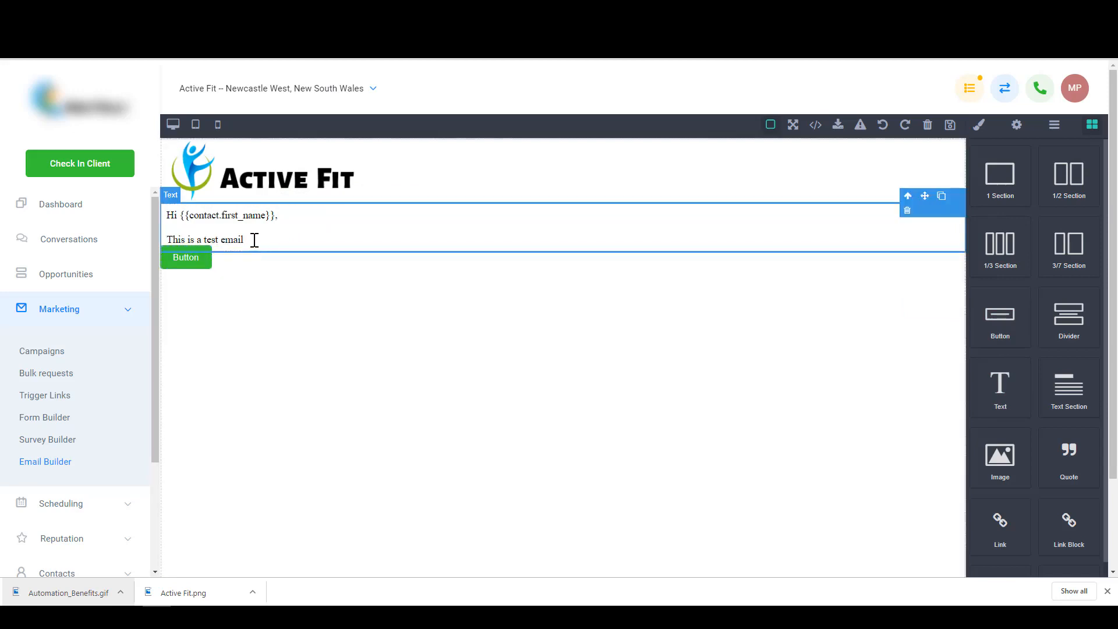
triple_click(248, 240)
left_click(259, 240)
key("Return")
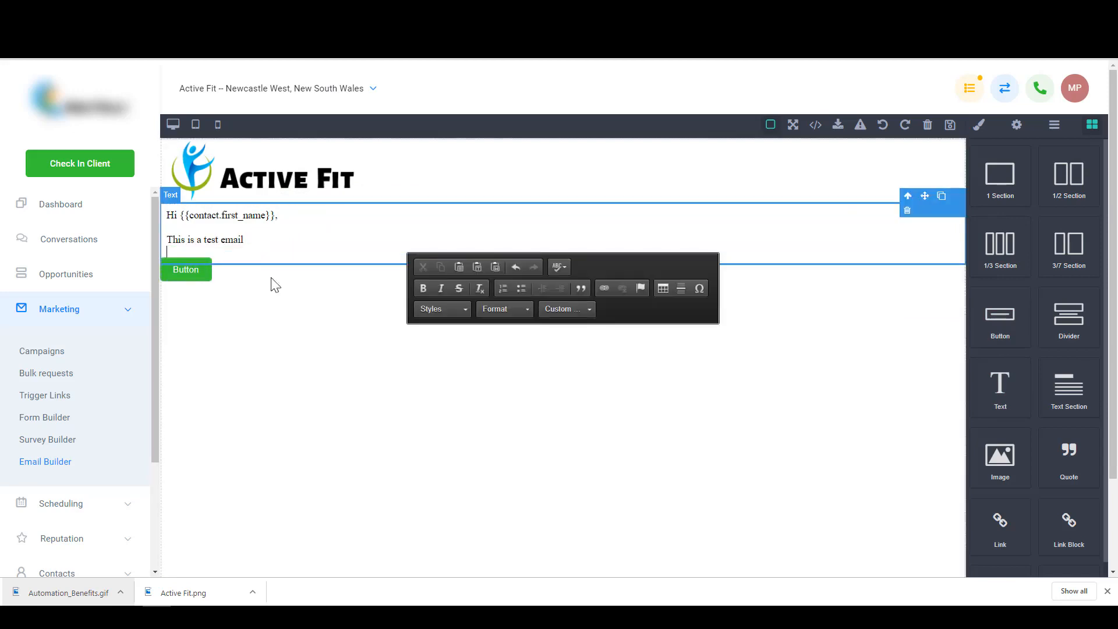
left_click(293, 318)
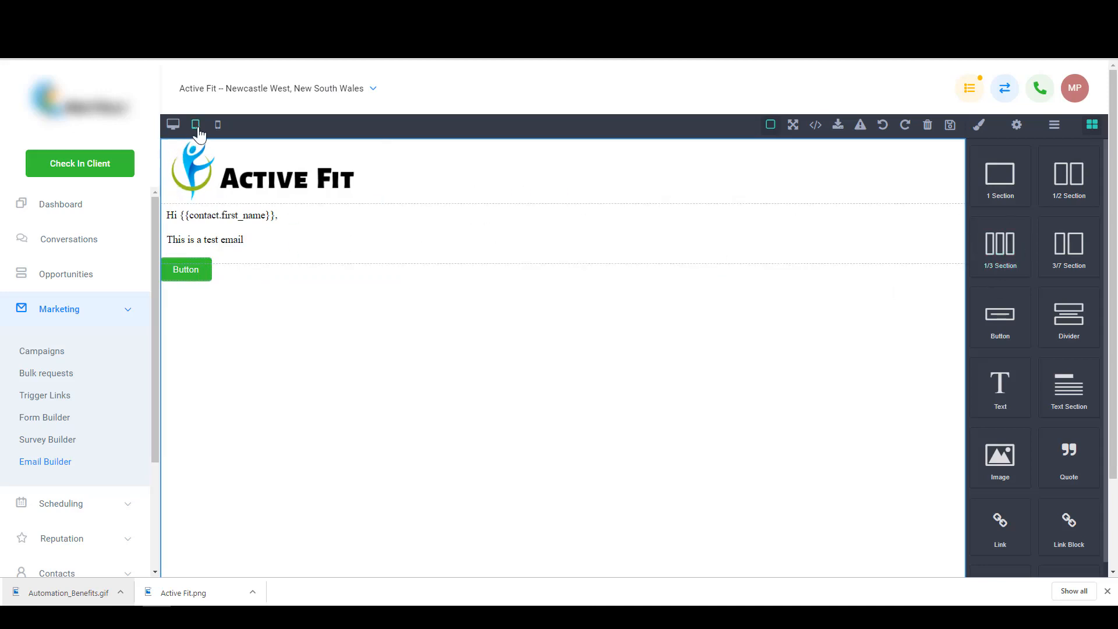
- Preview the email at mobile and tablet widths, then return to desktop view
left_click(218, 124)
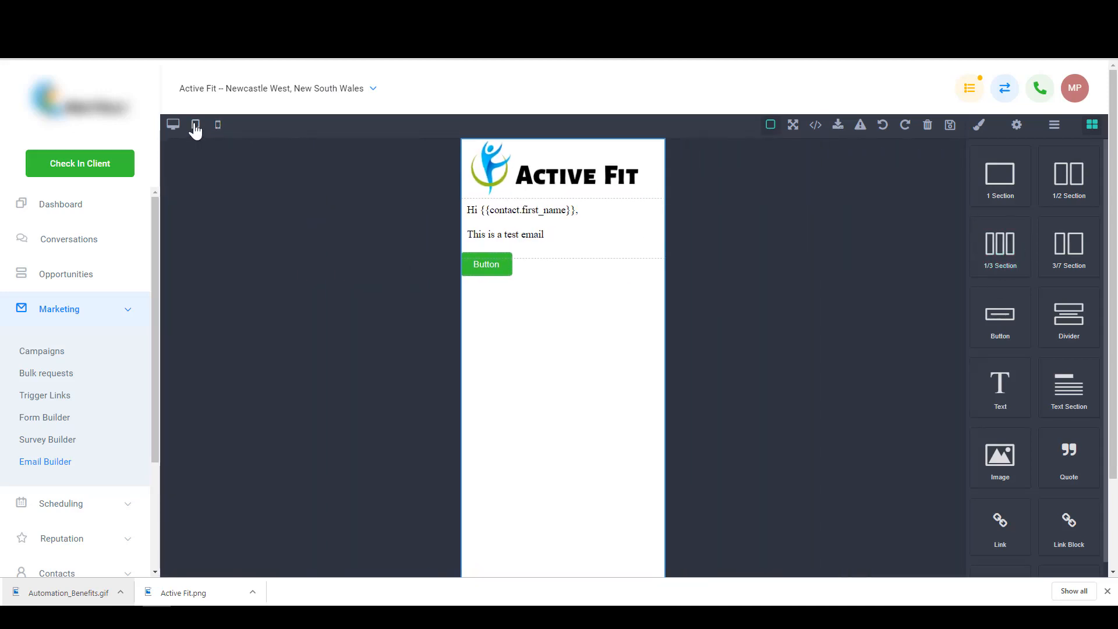
left_click(196, 125)
left_click(173, 124)
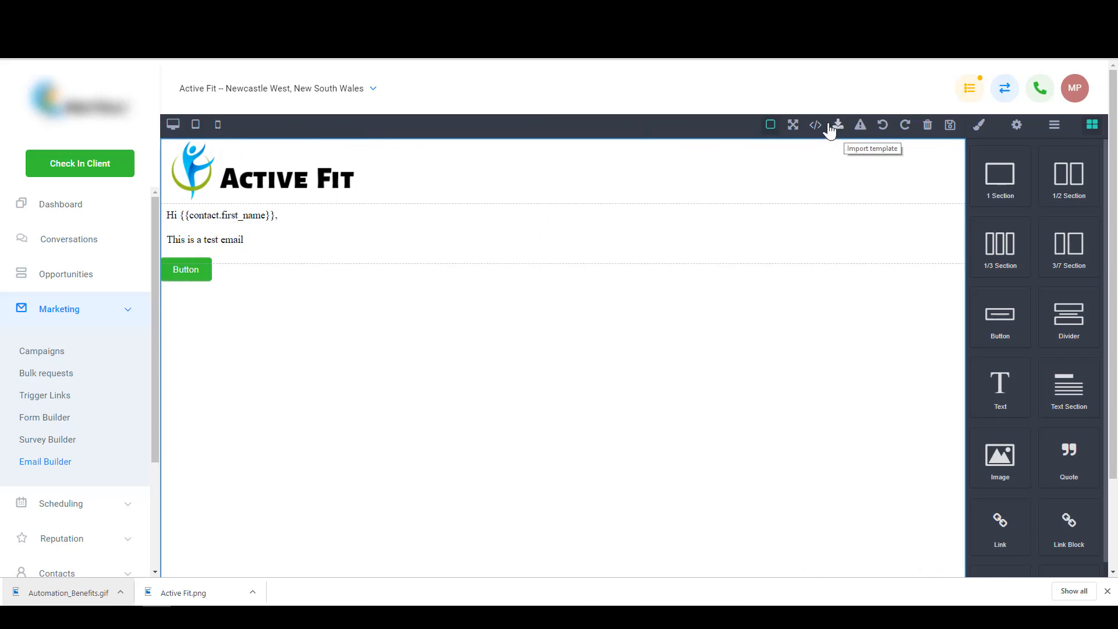
- Wipe all content from the canvas, then open and close the Import template code box without importing
left_click(928, 125)
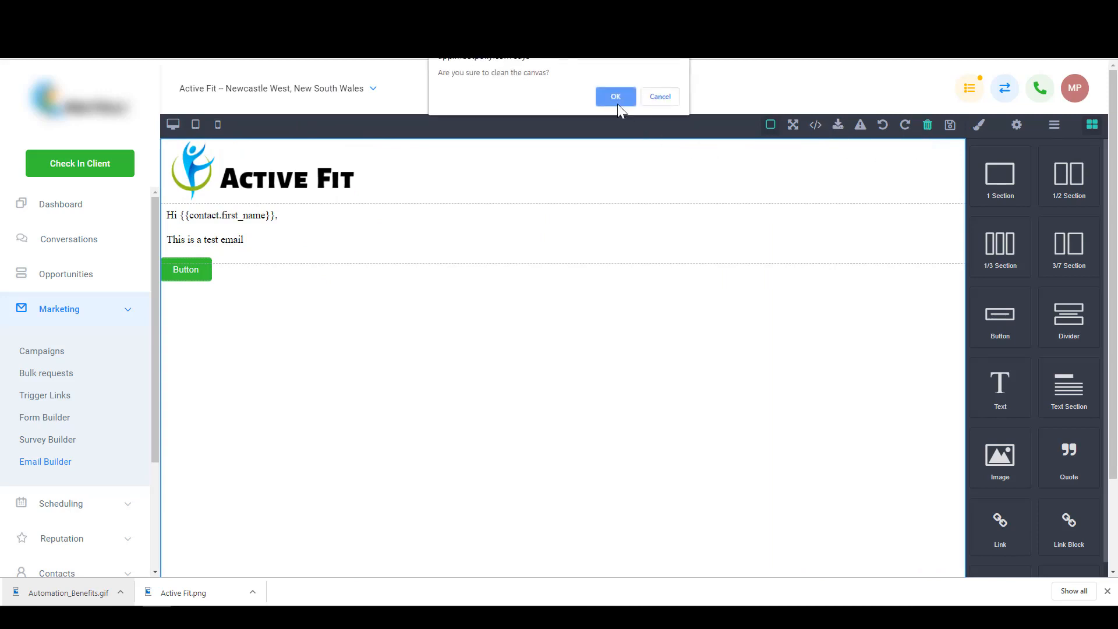
left_click(618, 104)
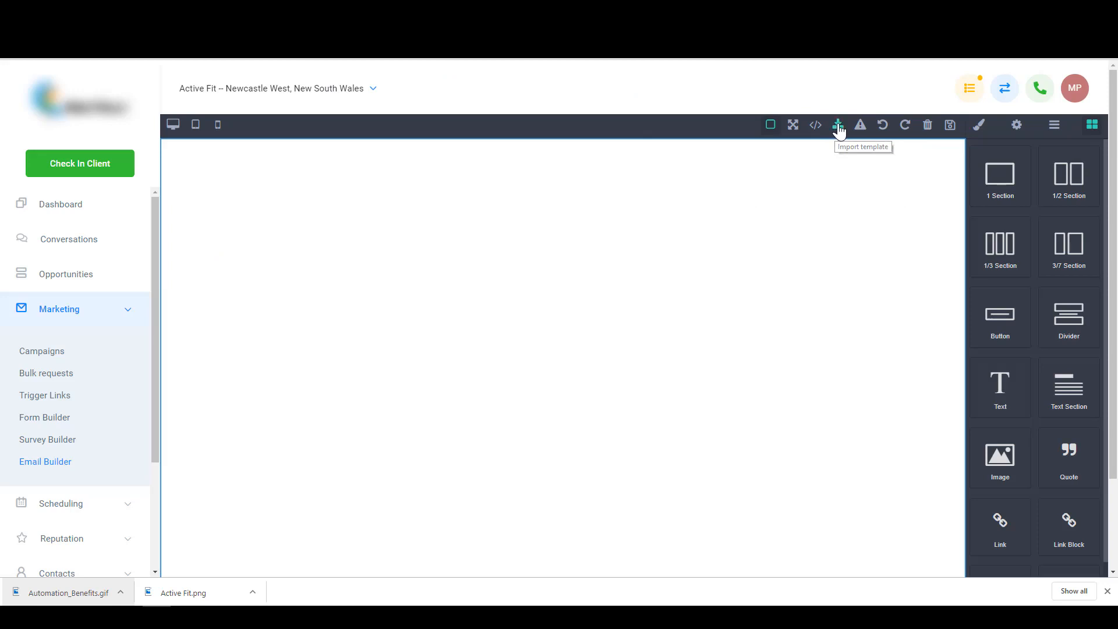
left_click(839, 127)
left_click_drag(444, 289, 277, 167)
left_click(277, 167)
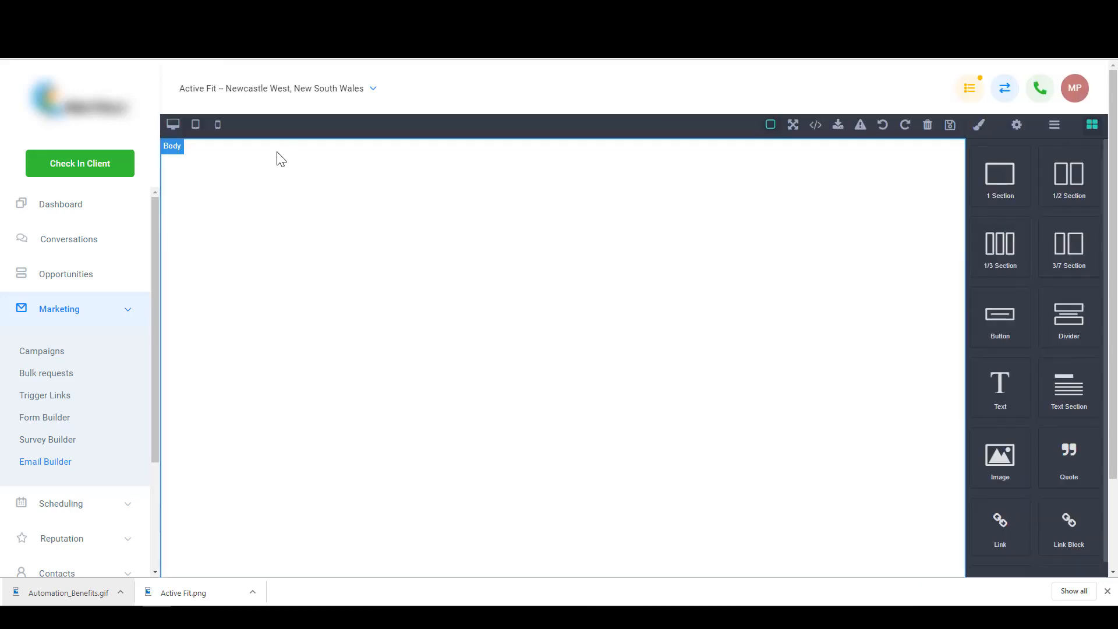
left_click(839, 124)
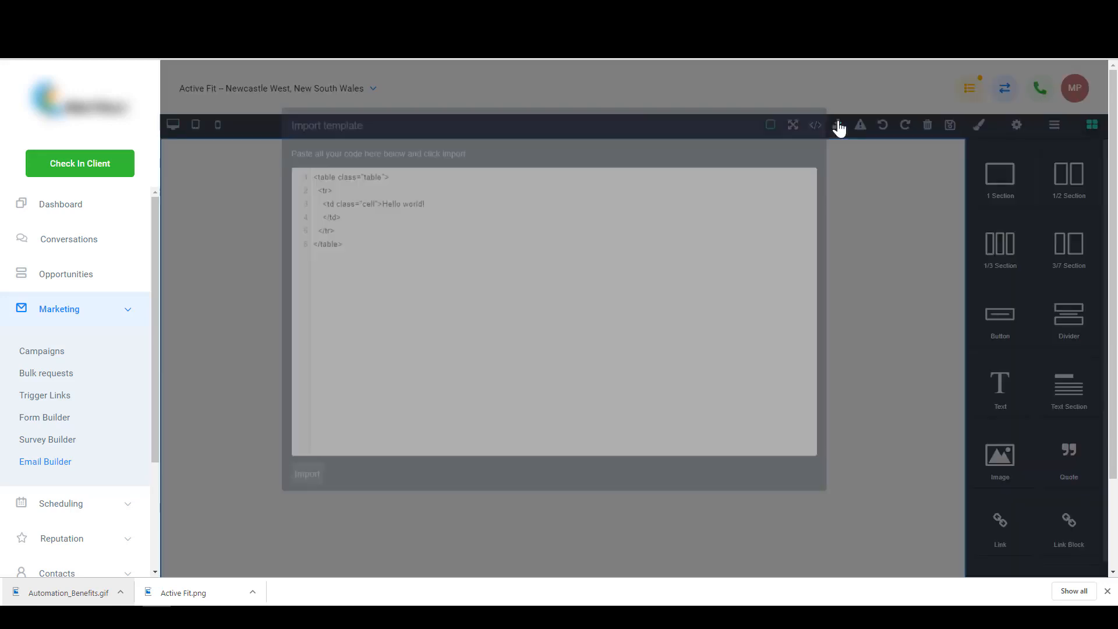
left_click_drag(388, 268, 274, 164)
left_click(274, 164)
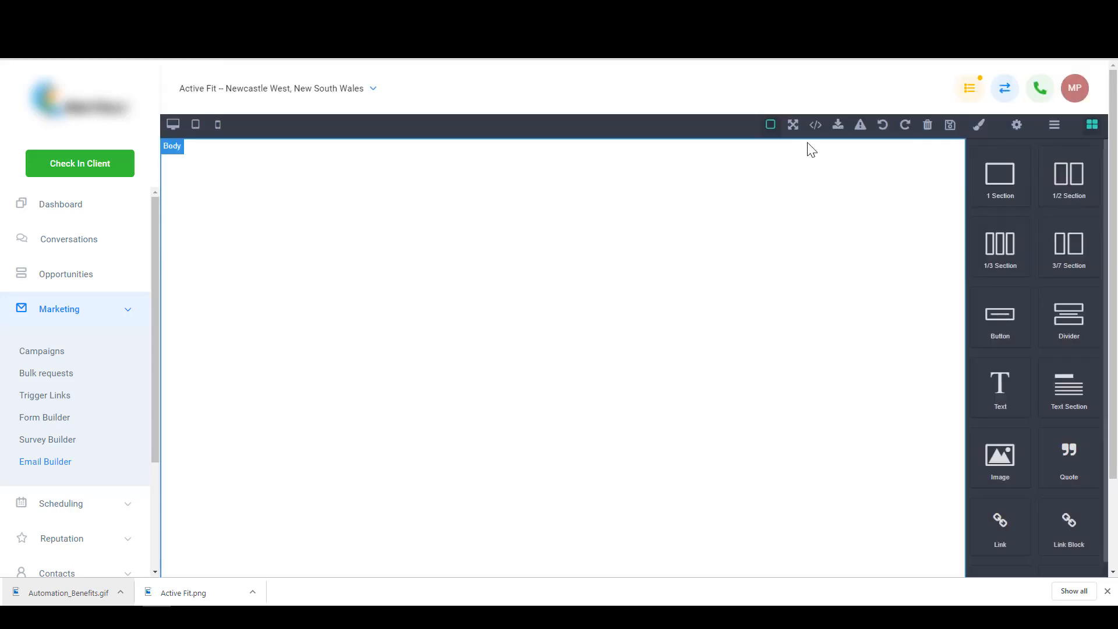
left_click(838, 125)
- Replace the sample code with the Active Fit email template HTML and import it
key("ctrl+a")
key("ctrl+v")
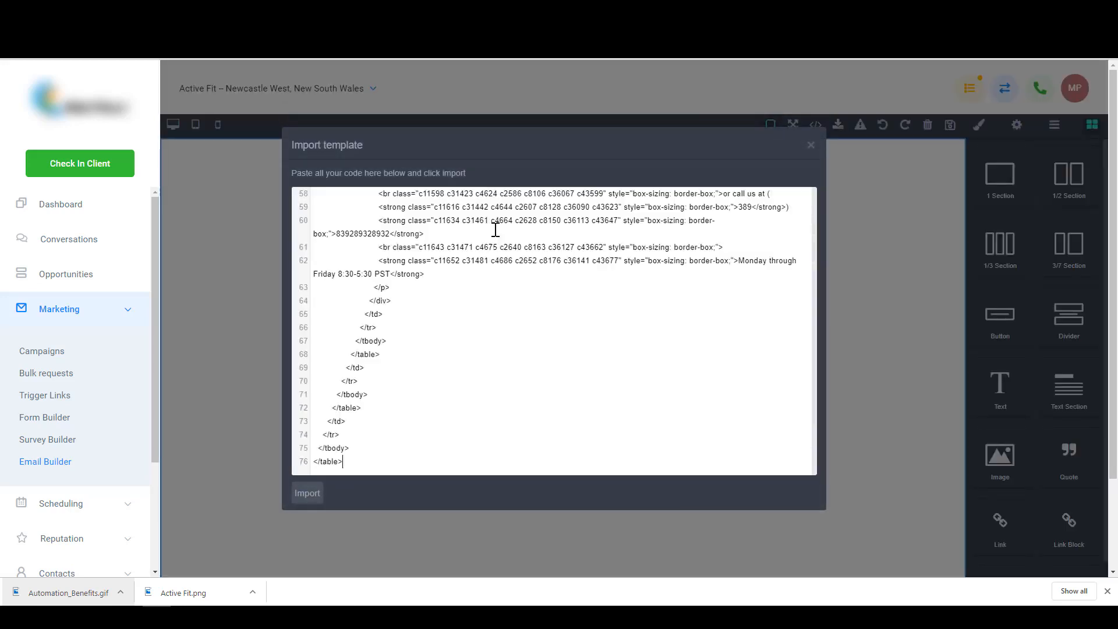
left_click(308, 494)
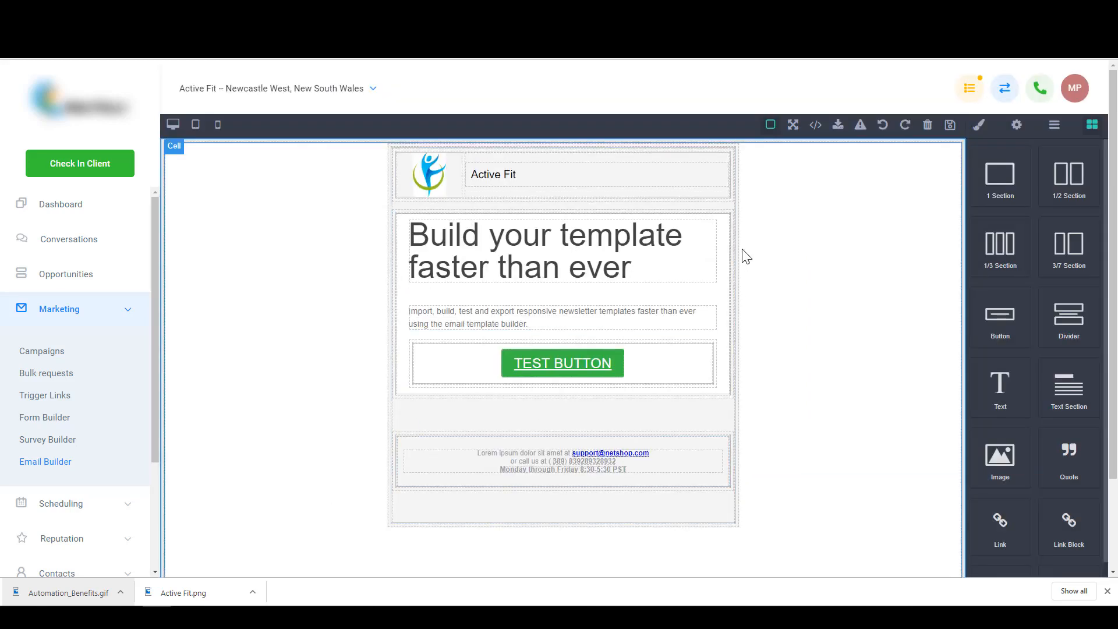
- Change the headline to 'This is the order template' and save as 'Email Template 2 - order email'
triple_click(621, 249)
type("This is t")
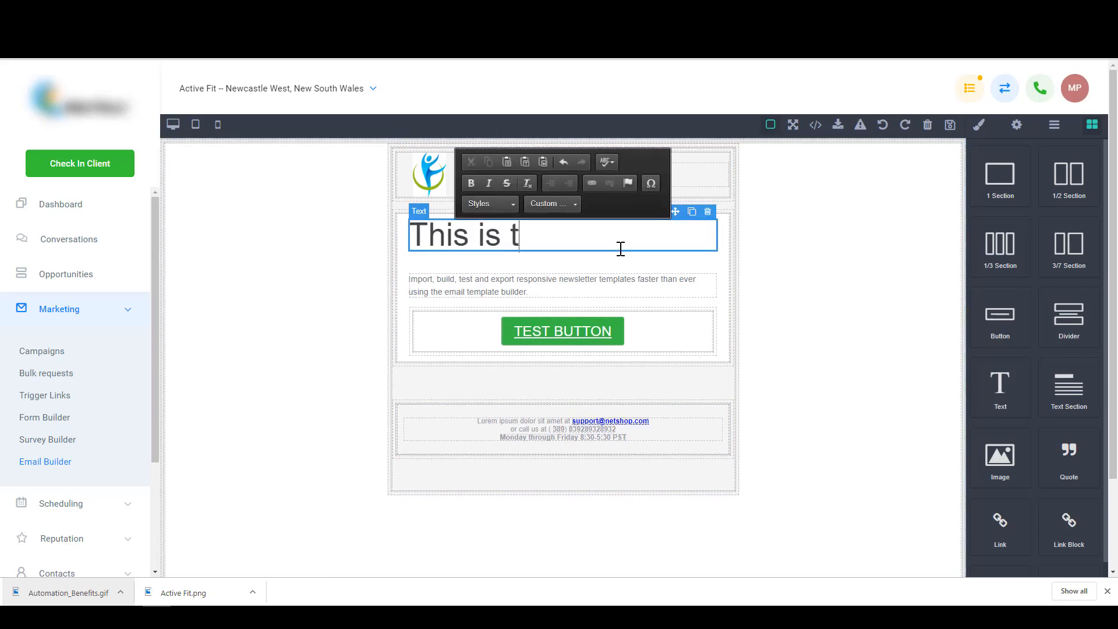
type("he order temp")
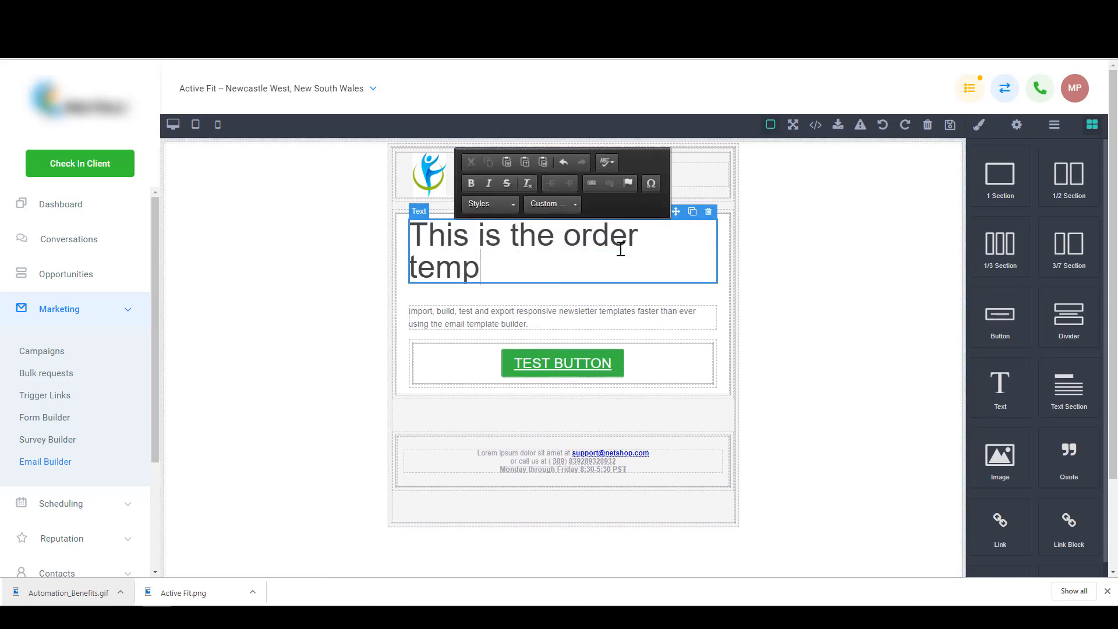
key("BackSpace")
type("plate")
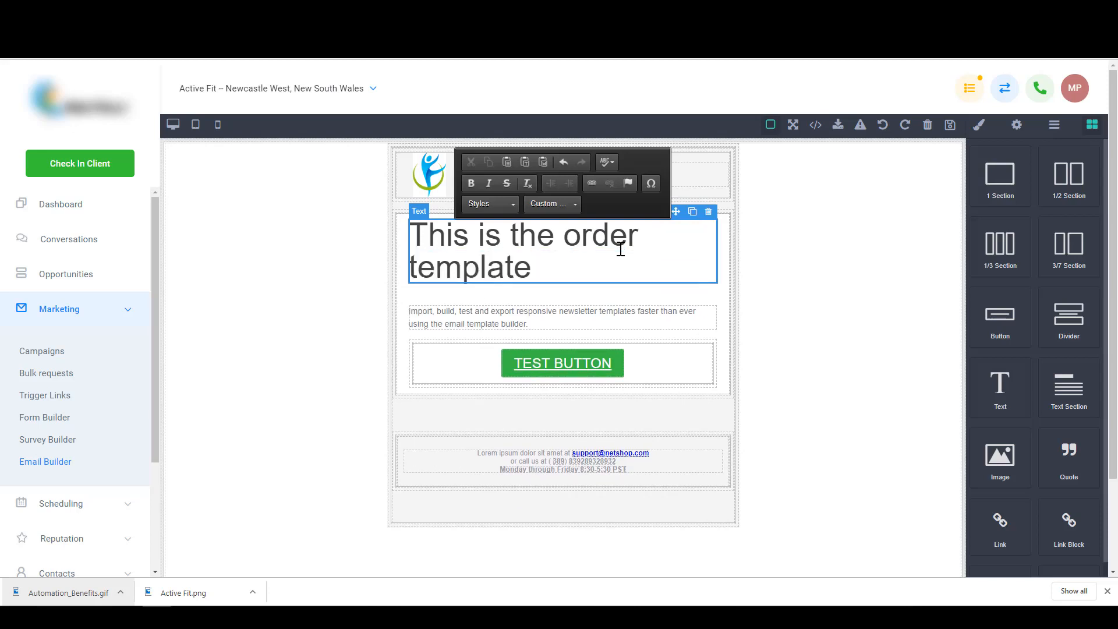
left_click(797, 309)
left_click(951, 126)
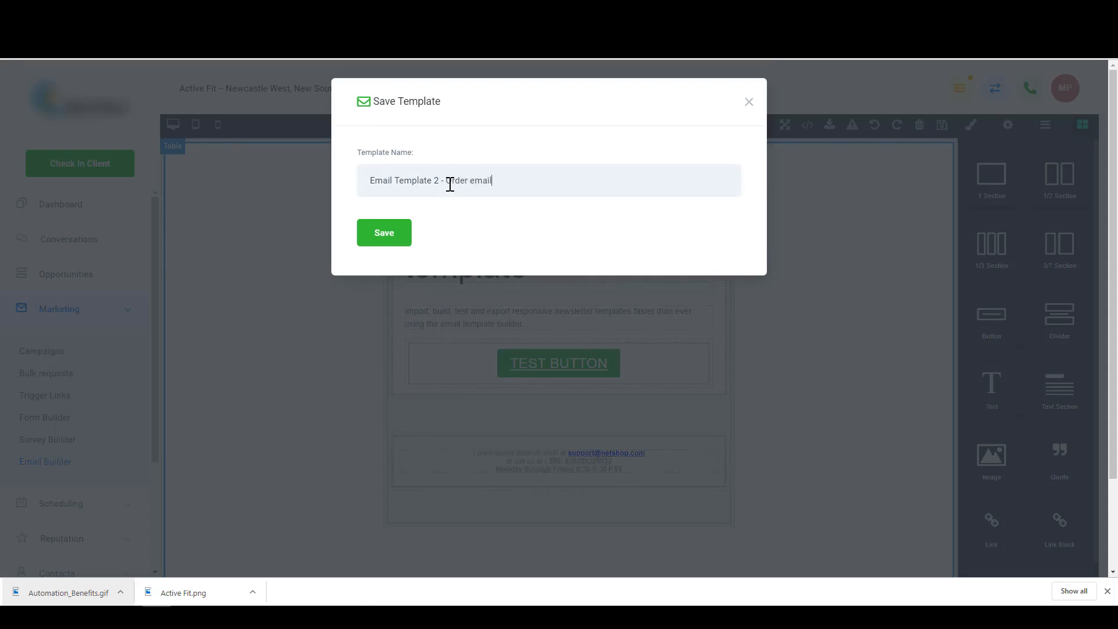
left_click(386, 234)
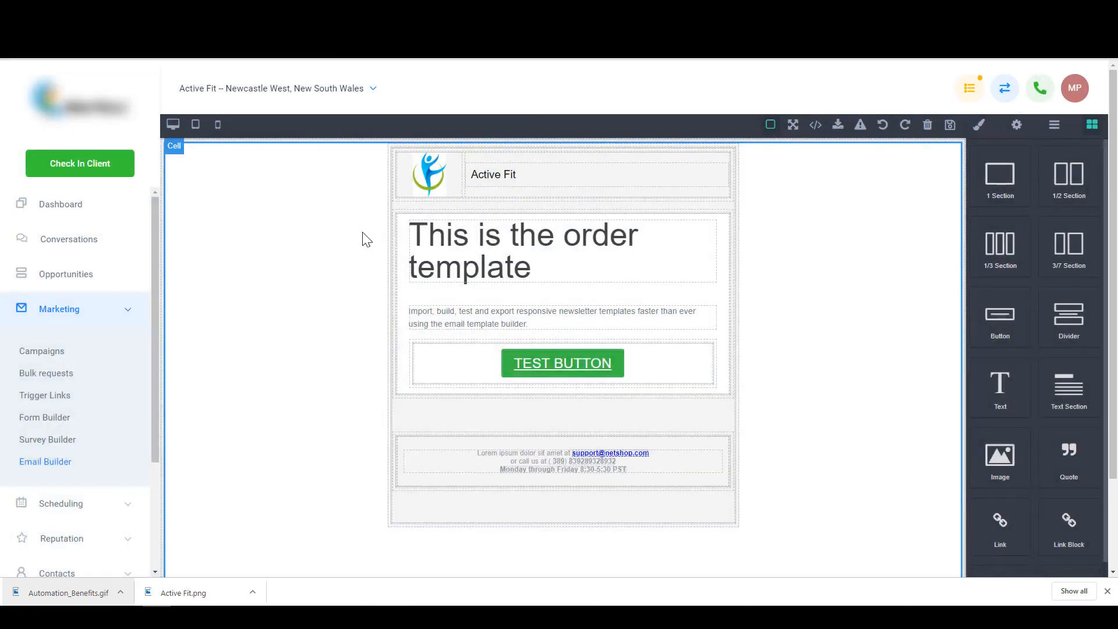
- Open the Demo Email campaign and add a new email event
left_click(57, 358)
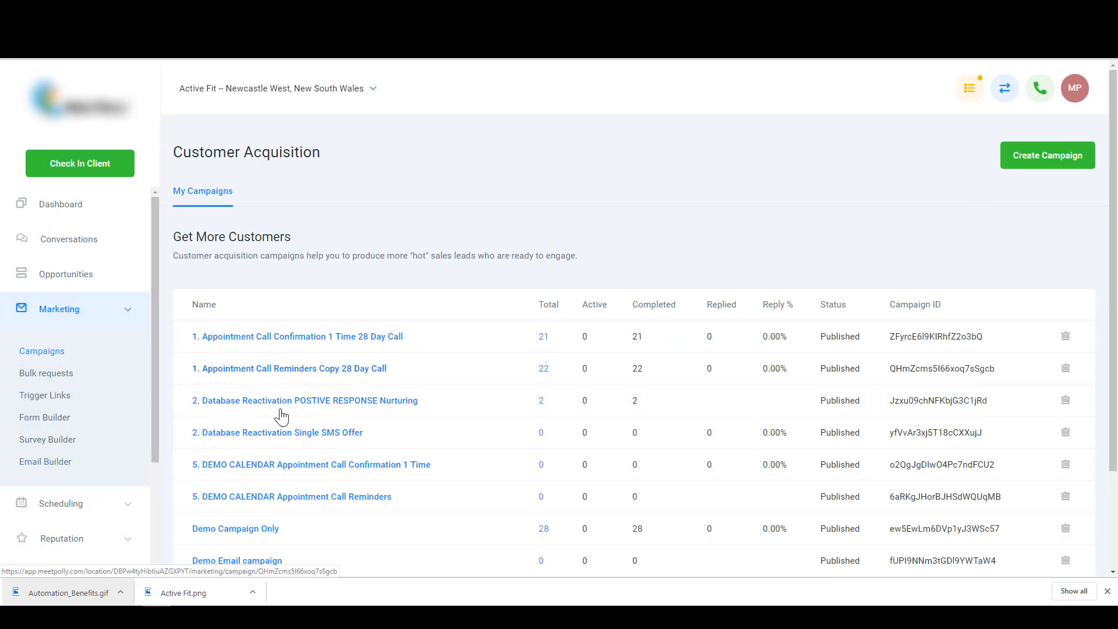
scroll(303, 475, "down", 2)
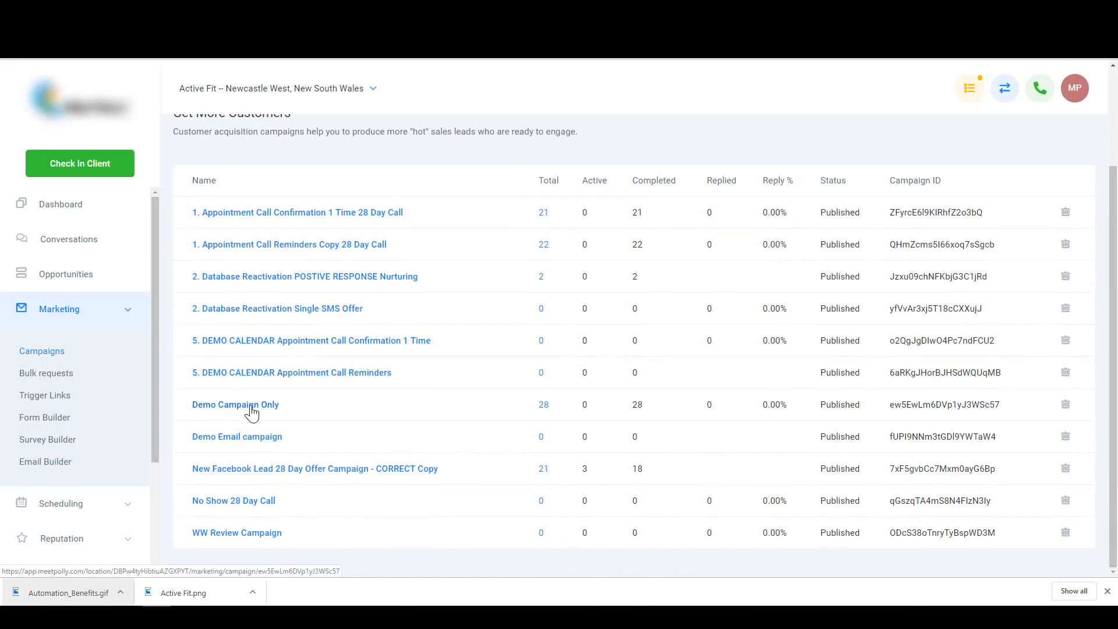
left_click(251, 445)
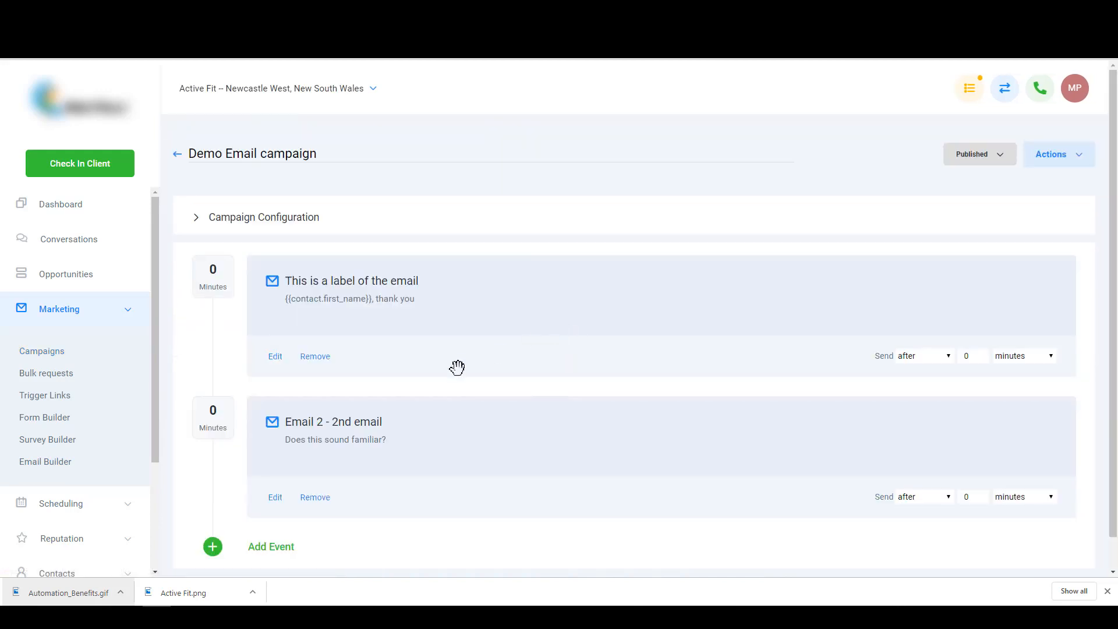
scroll(275, 453, "down", 1)
left_click(275, 515)
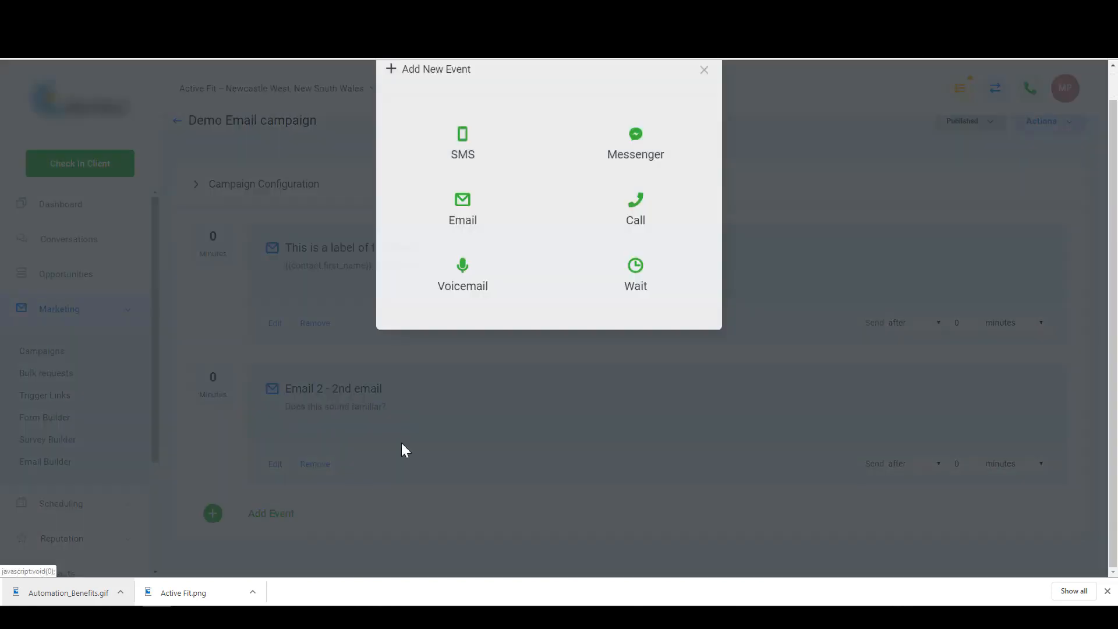
left_click(468, 231)
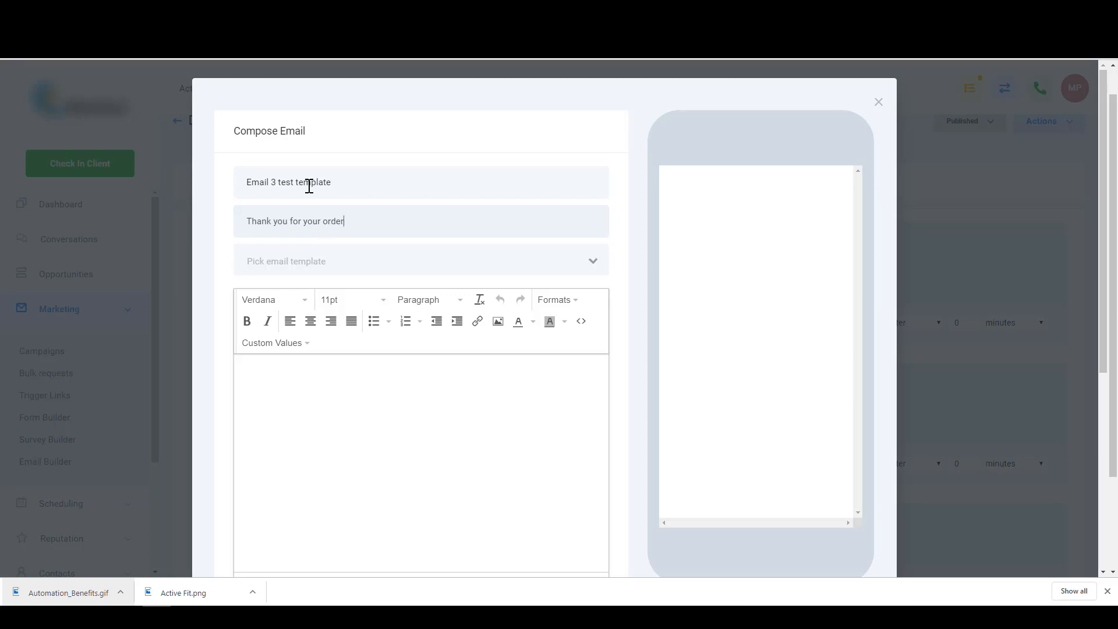
- Save 'Email 3 test template', subject 'Thank you for your order', using Email Template 2 - order email
left_click(371, 264)
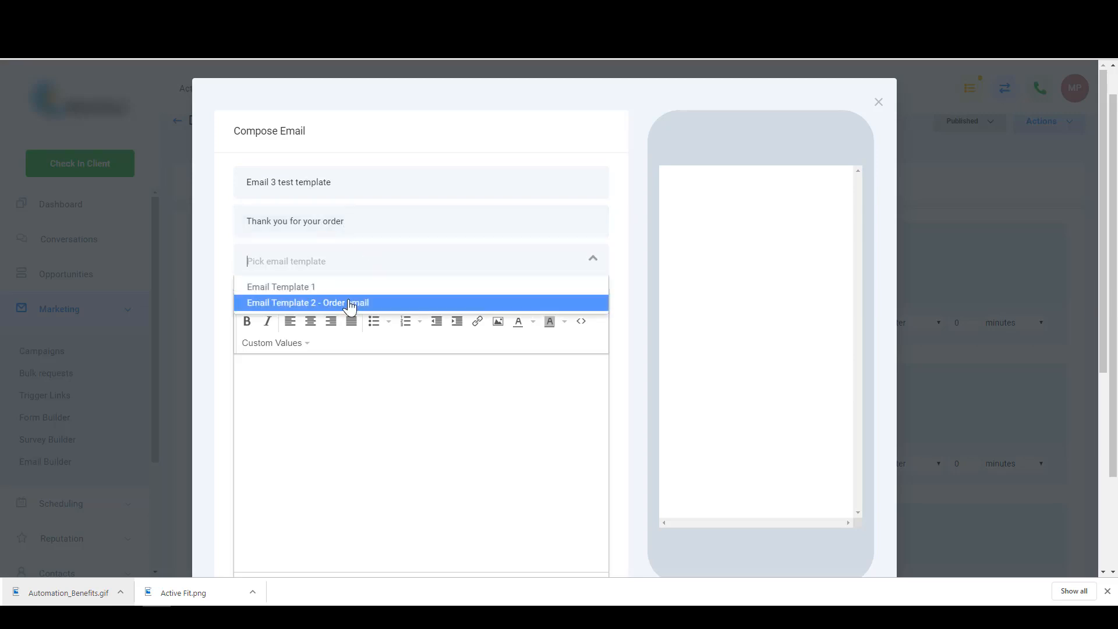
left_click(350, 307)
left_click(350, 308)
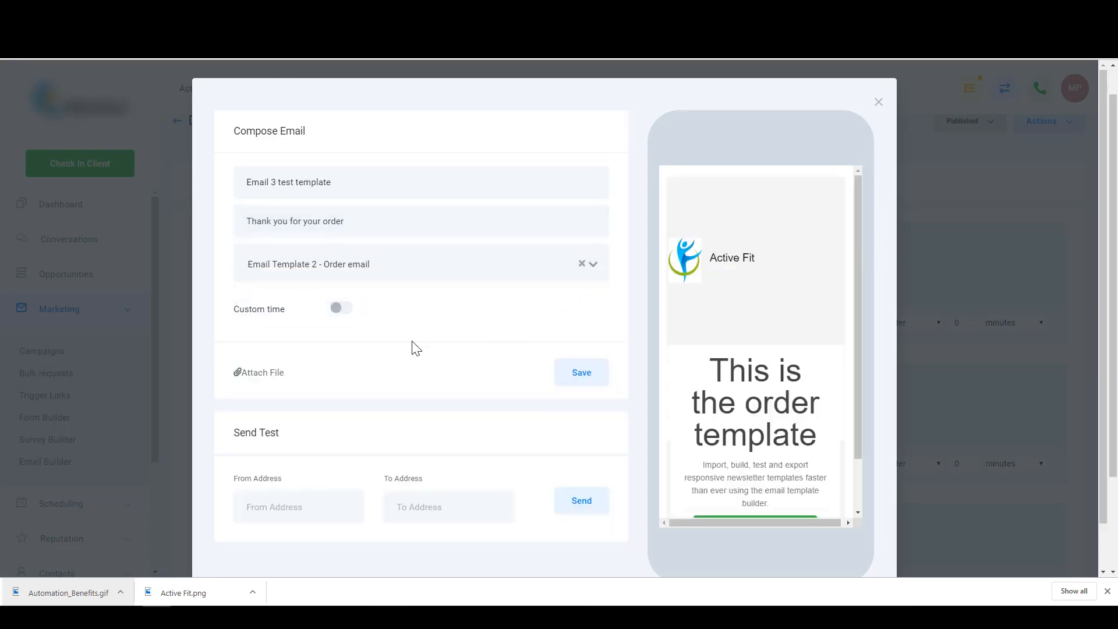
scroll(416, 348, "down", 1)
scroll(693, 321, "down", 2)
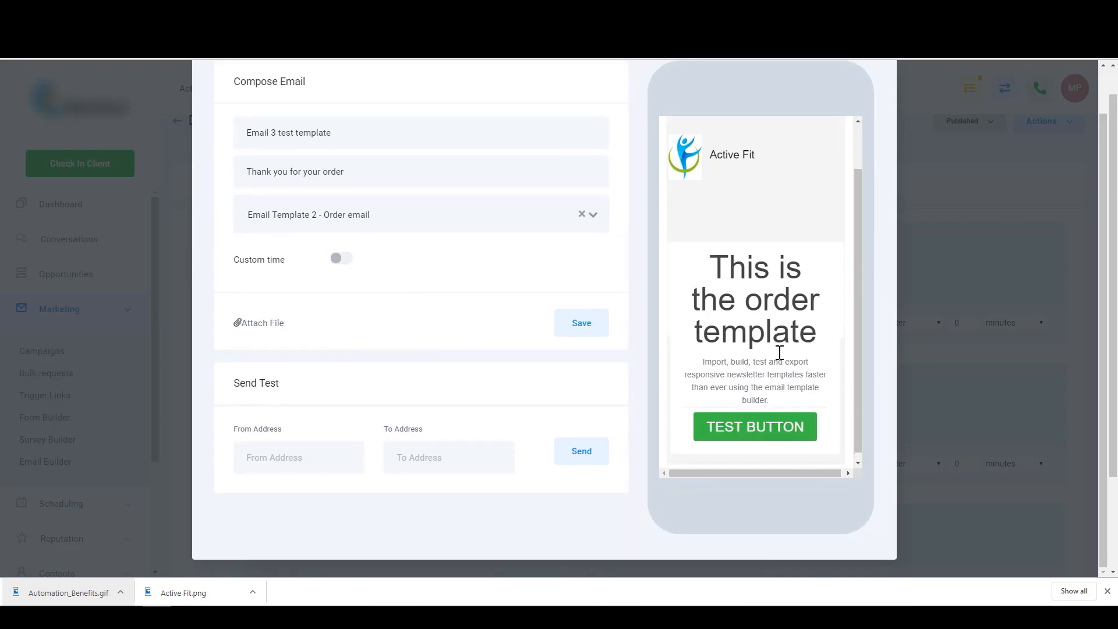
scroll(780, 353, "up", 2)
scroll(780, 353, "down", 2)
scroll(760, 371, "up", 1)
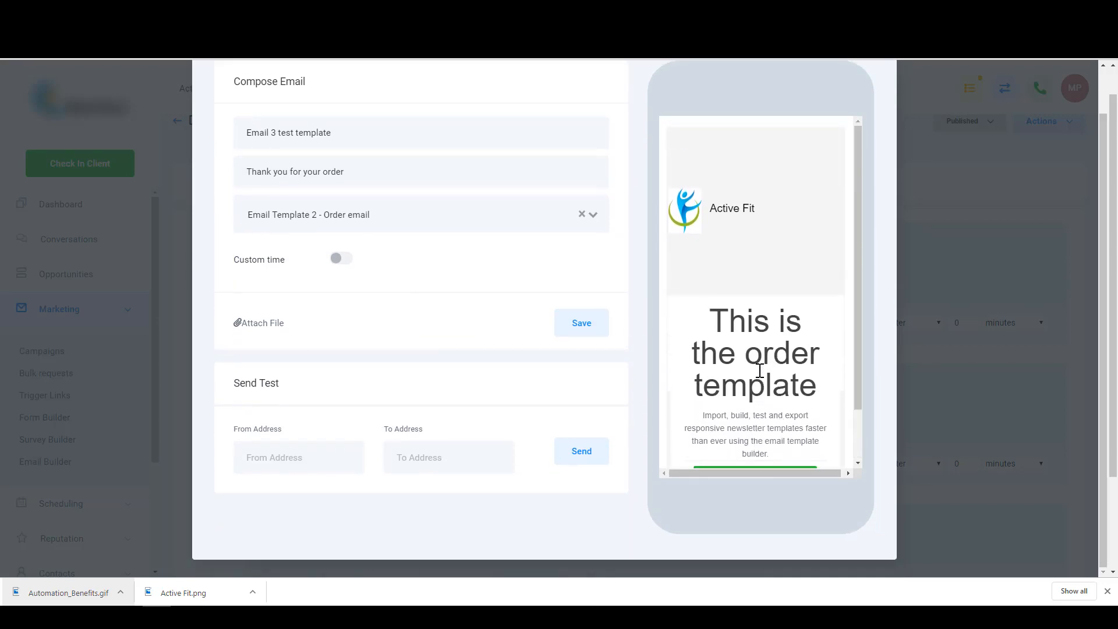
scroll(760, 364, "down", 1)
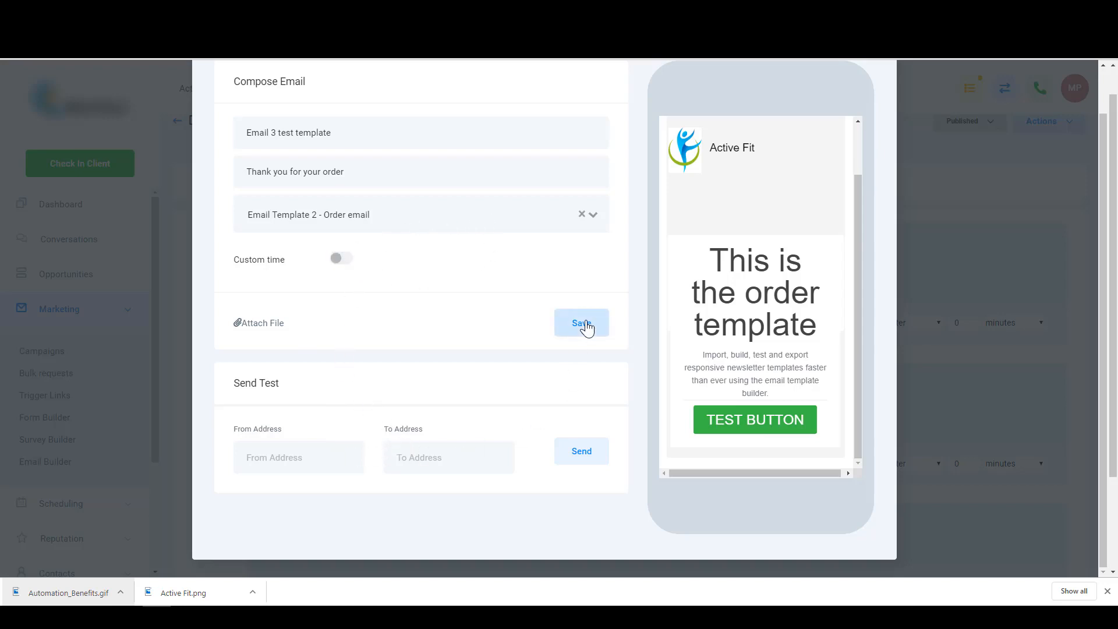
scroll(583, 332, "up", 1)
left_click(581, 373)
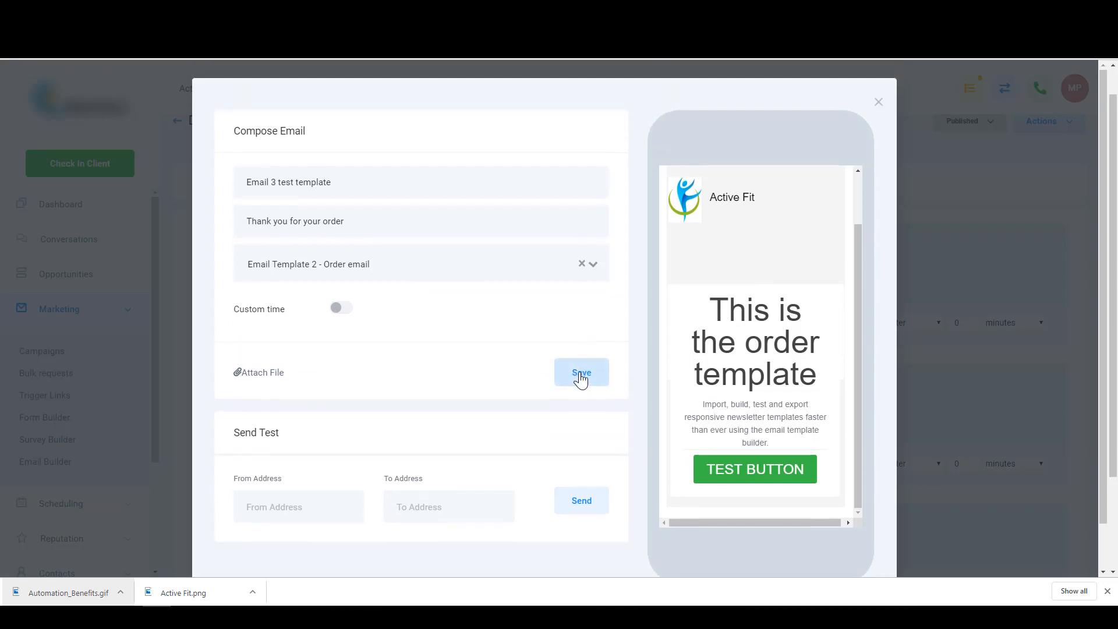
scroll(398, 362, "down", 3)
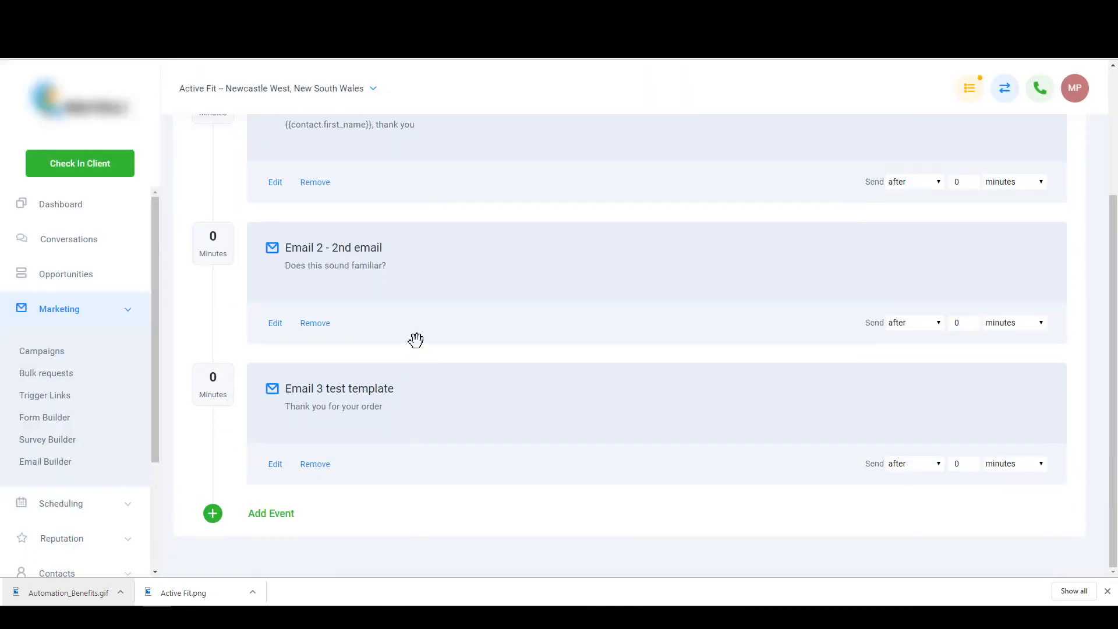
- Open the Demo Campaign Only campaign and add a new email event
left_click(51, 356)
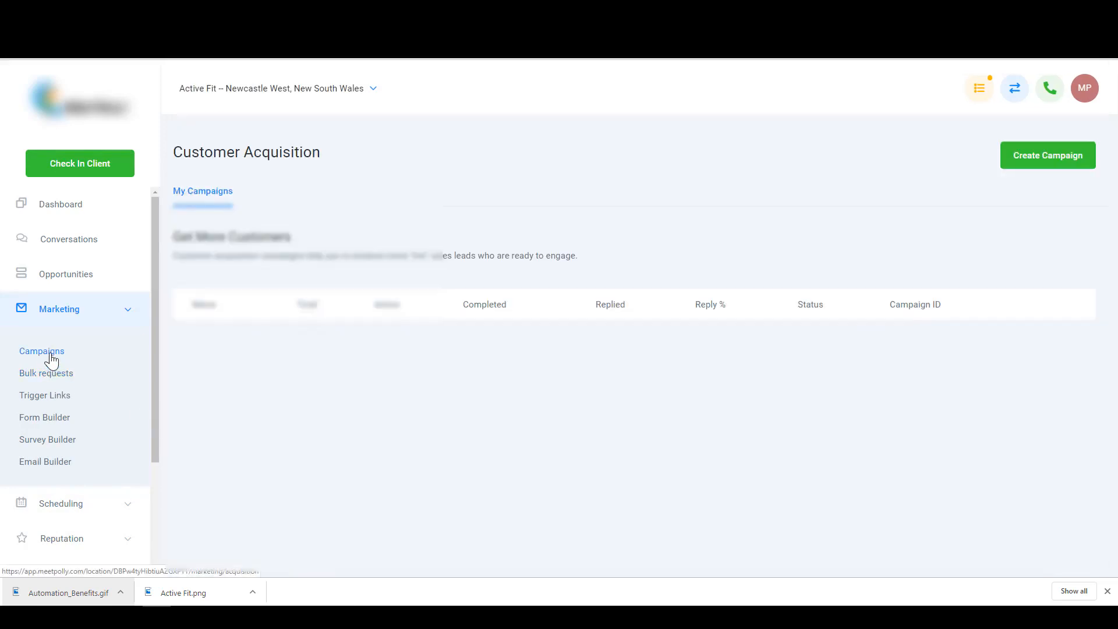
scroll(274, 394, "down", 2)
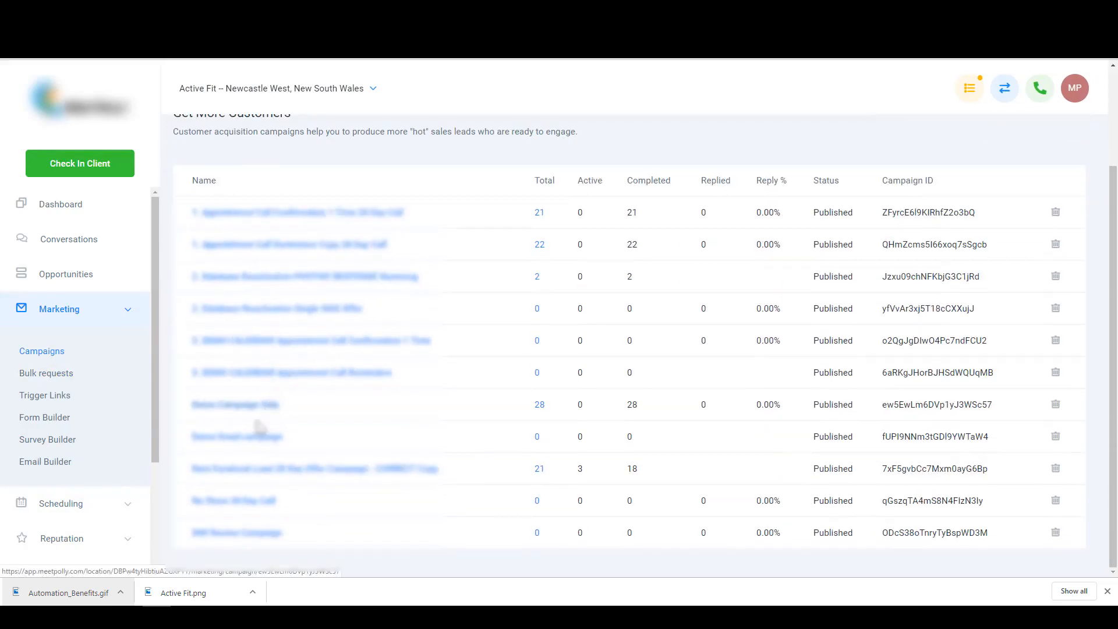
left_click(269, 407)
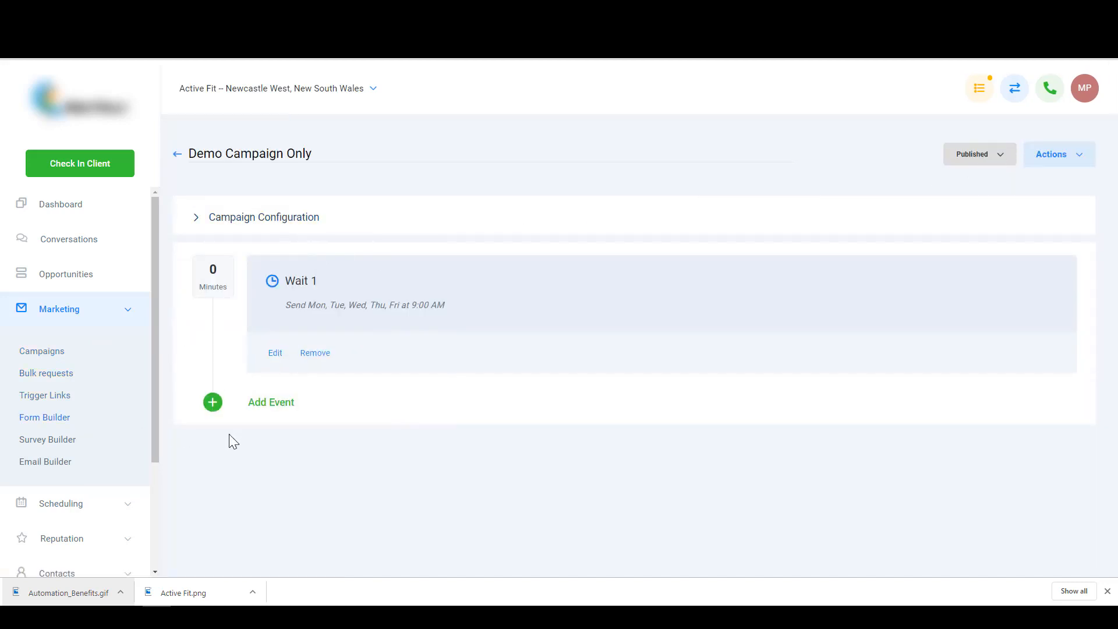
left_click(264, 415)
left_click(470, 228)
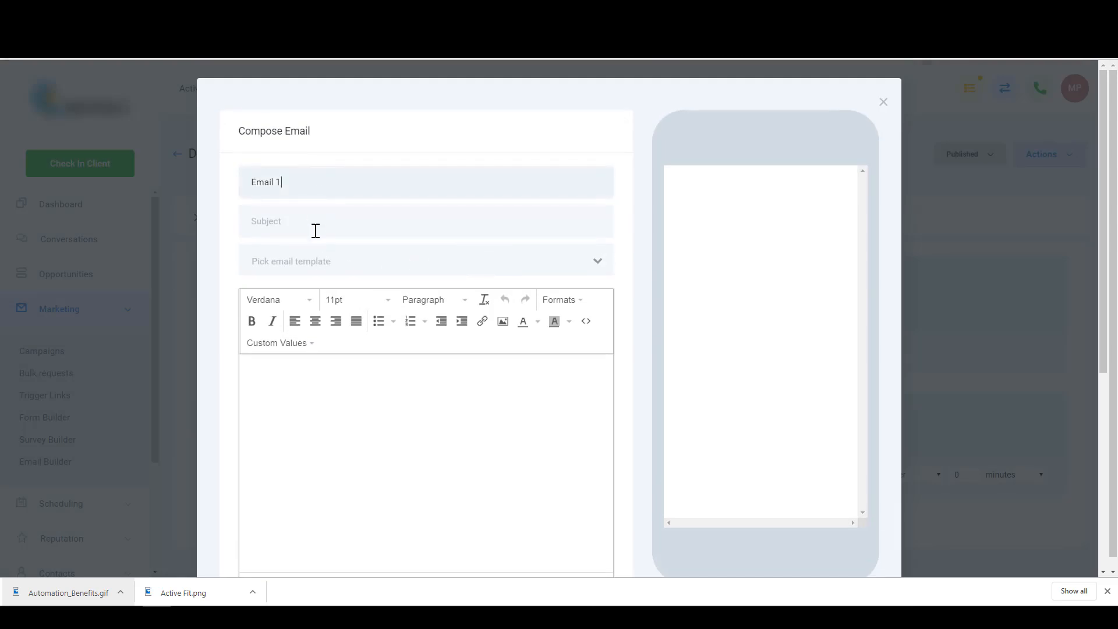
- Save the email with subject 'test' using Email Template 2 - Order email
left_click(330, 264)
left_click(321, 304)
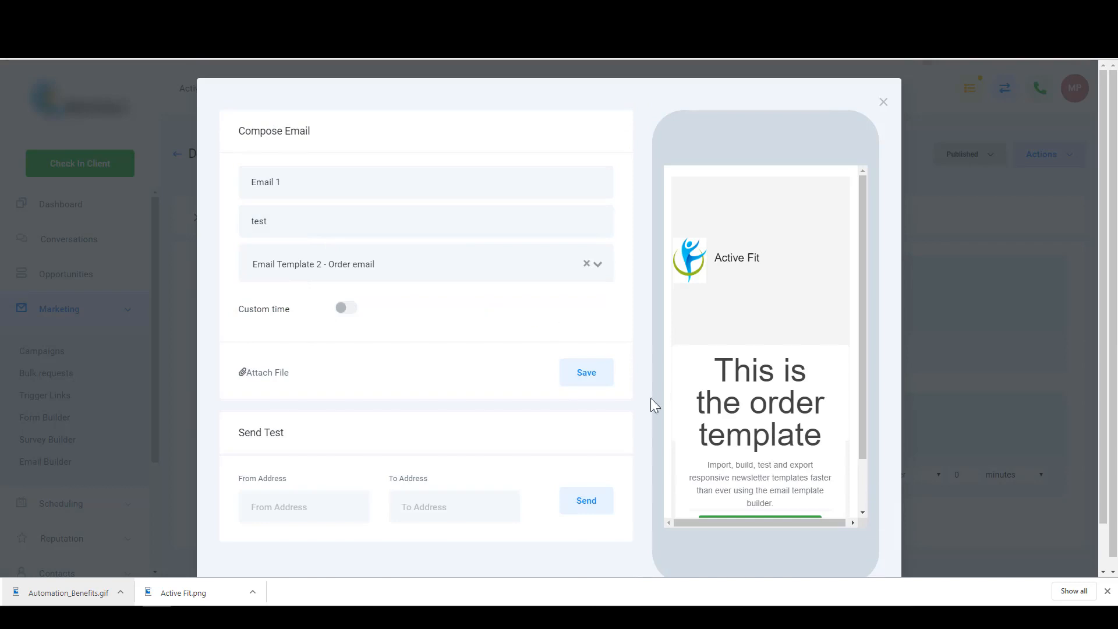
scroll(652, 397, "down", 1)
left_click(585, 327)
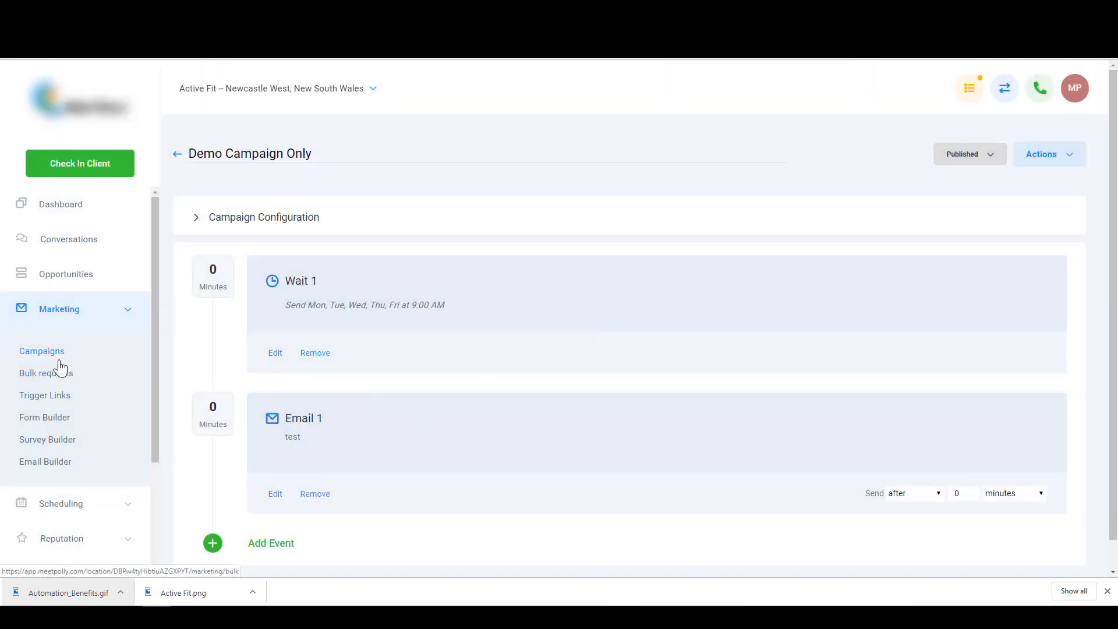
left_click(48, 467)
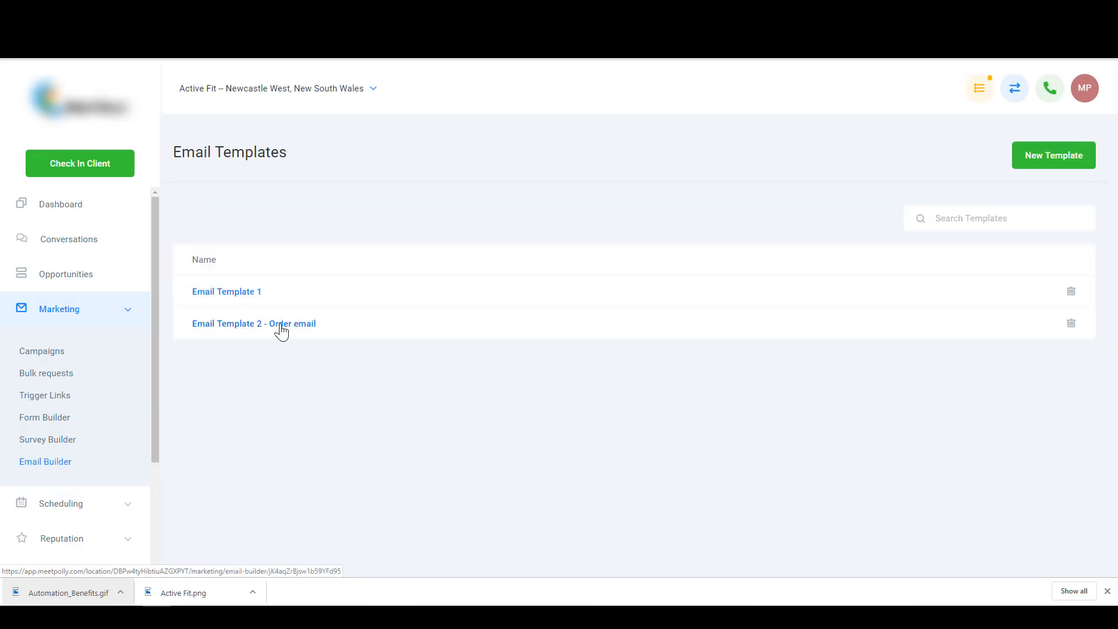
- Prefix the Order template heading with 'CHANGED', save the template, and return to Campaigns
left_click(280, 328)
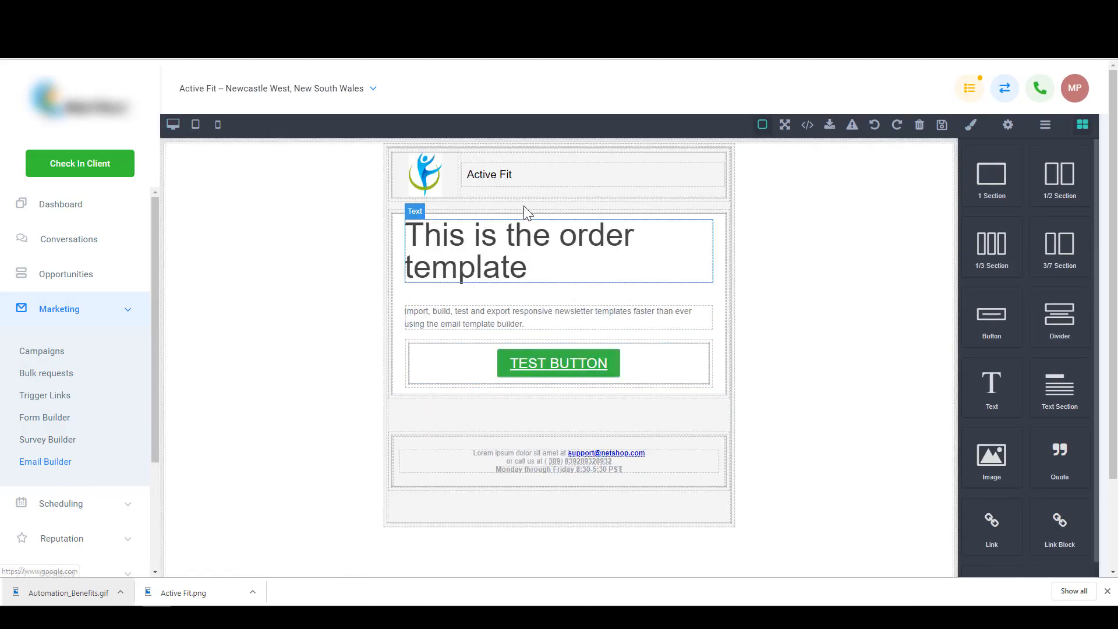
left_click(413, 235)
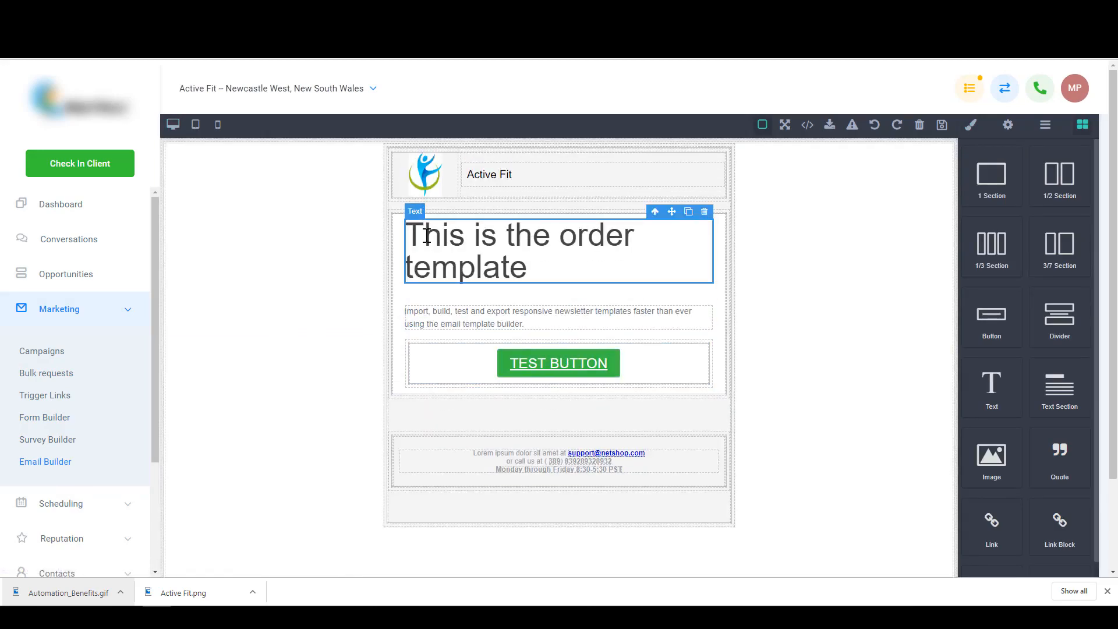
double_click(509, 235)
left_click(443, 236)
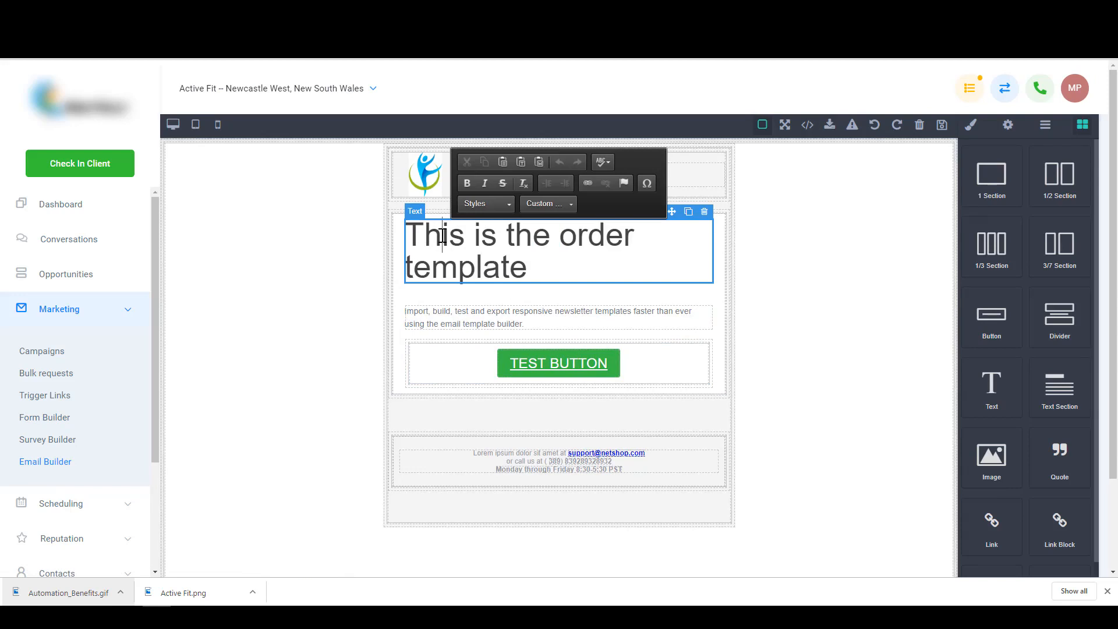
type("CHANGED")
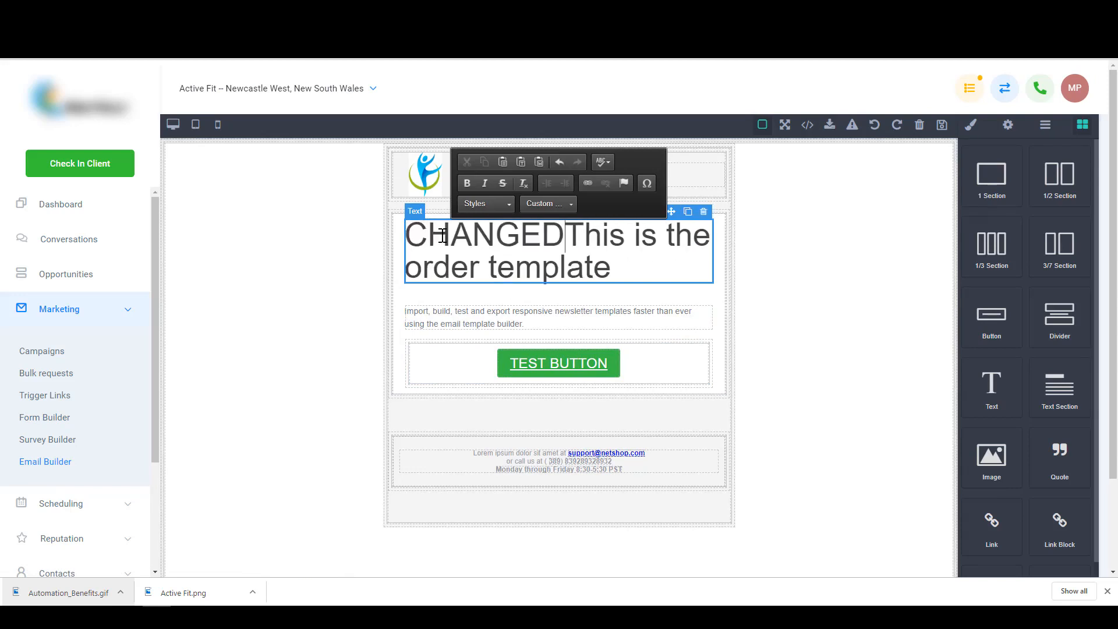
left_click(826, 260)
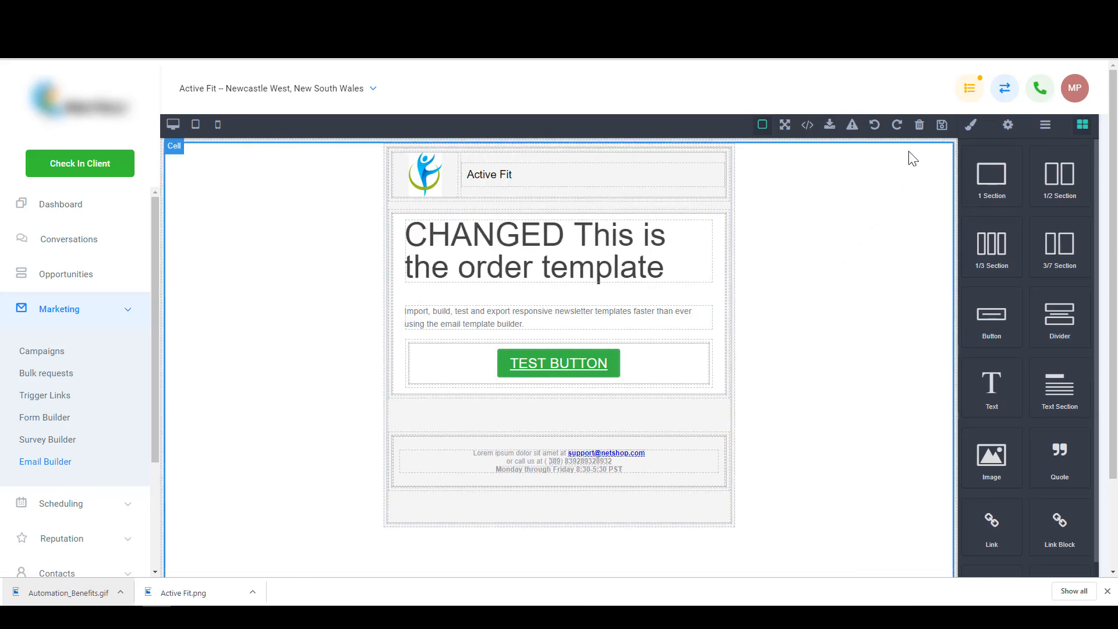
left_click(944, 125)
left_click(390, 234)
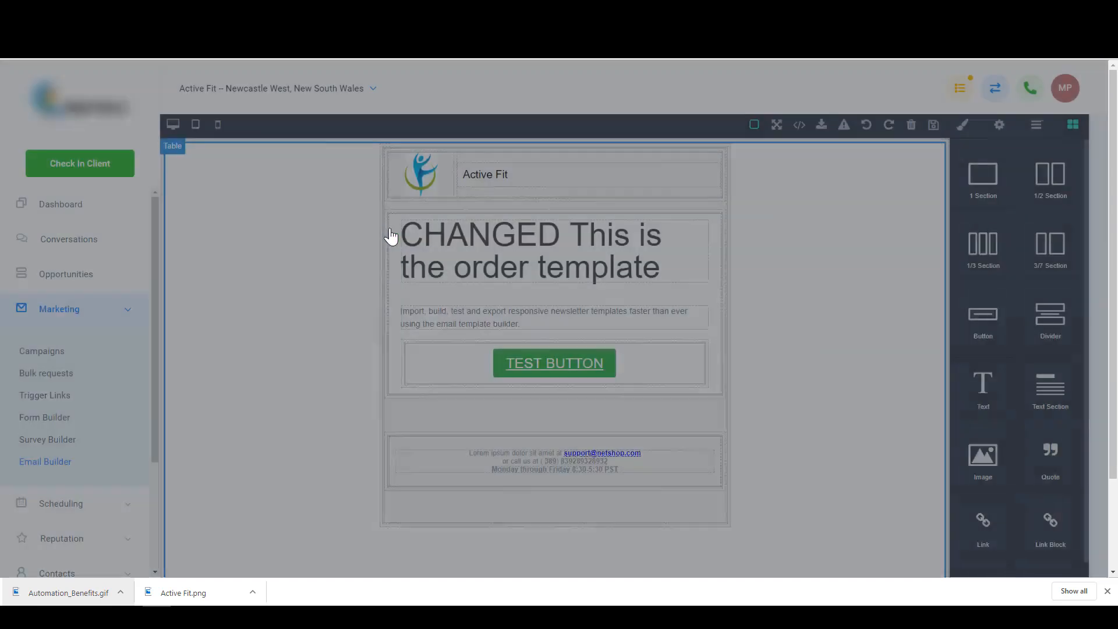
left_click(46, 351)
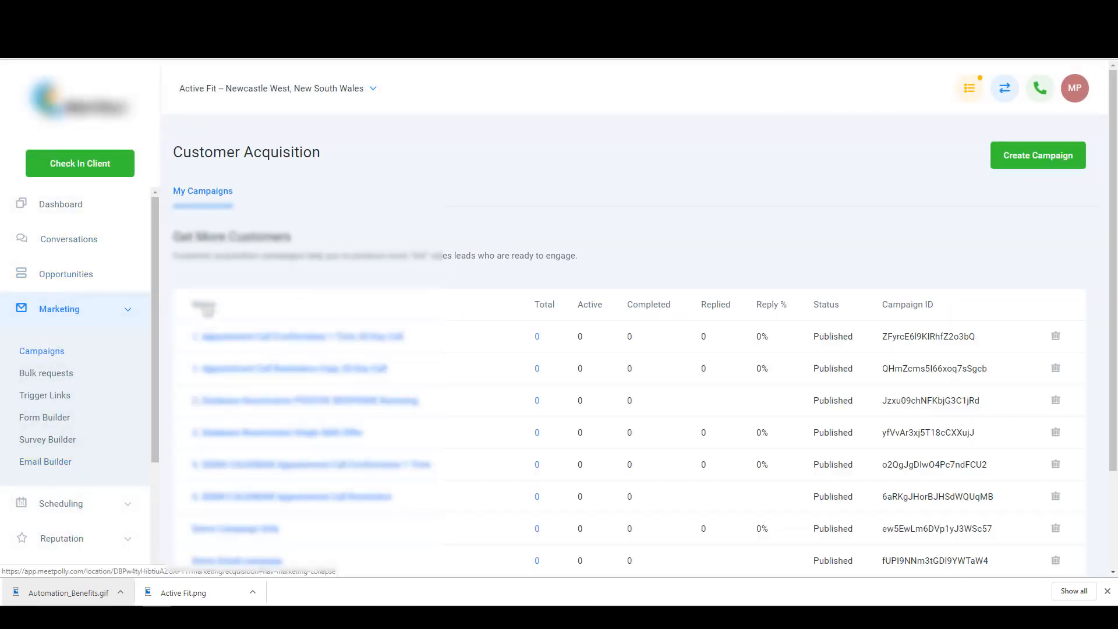
- In the Demo Email campaign, check that Email 3 test template shows the CHANGED heading
scroll(307, 470, "down", 2)
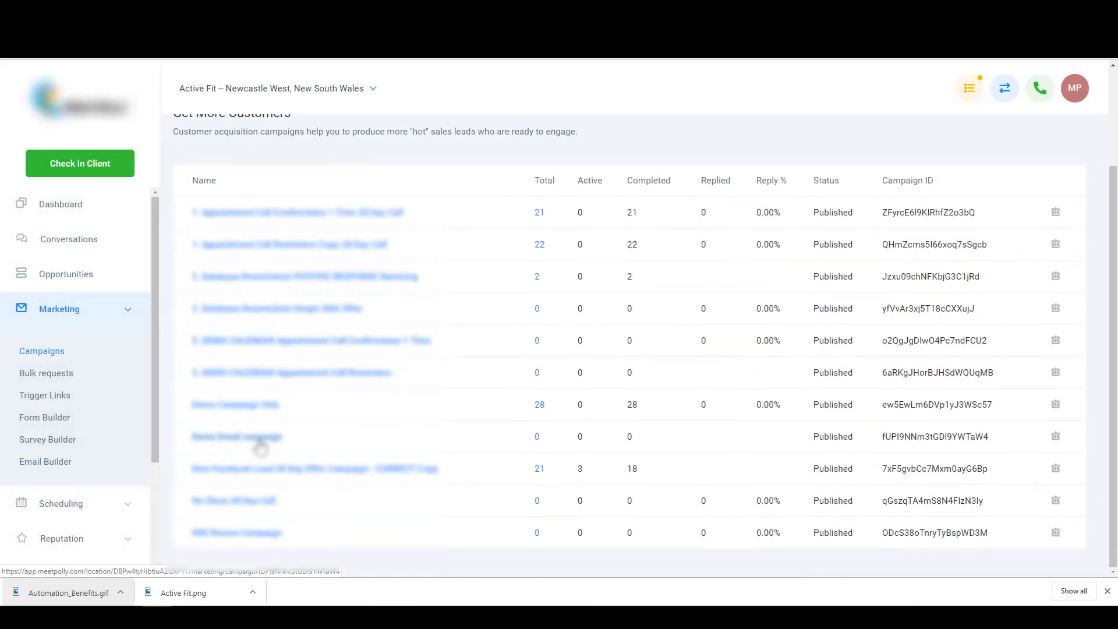
left_click(261, 444)
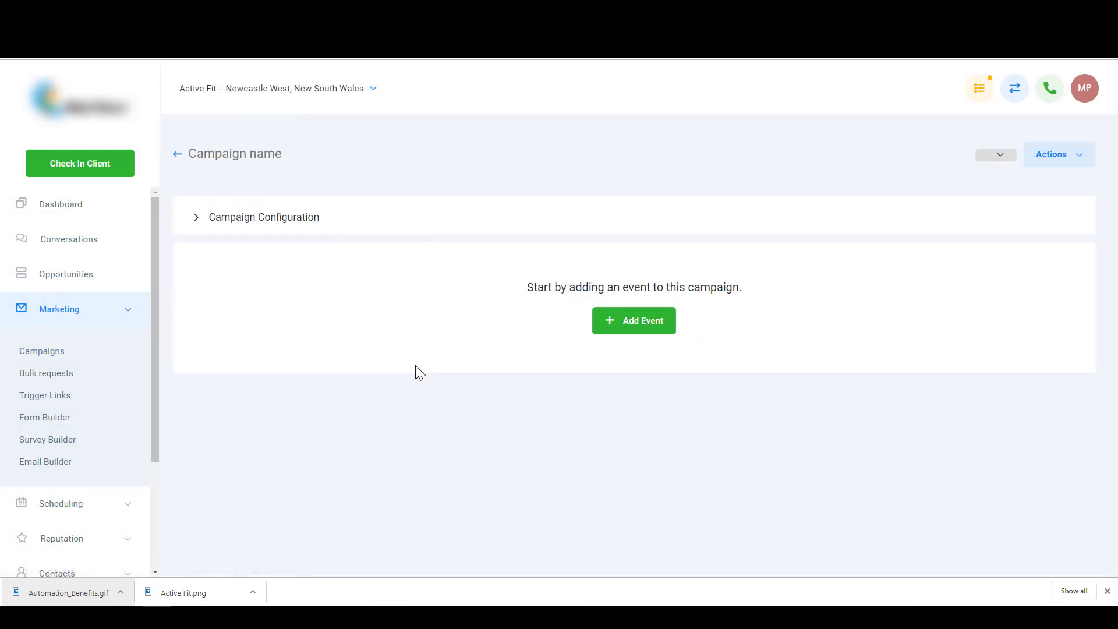
scroll(414, 364, "down", 3)
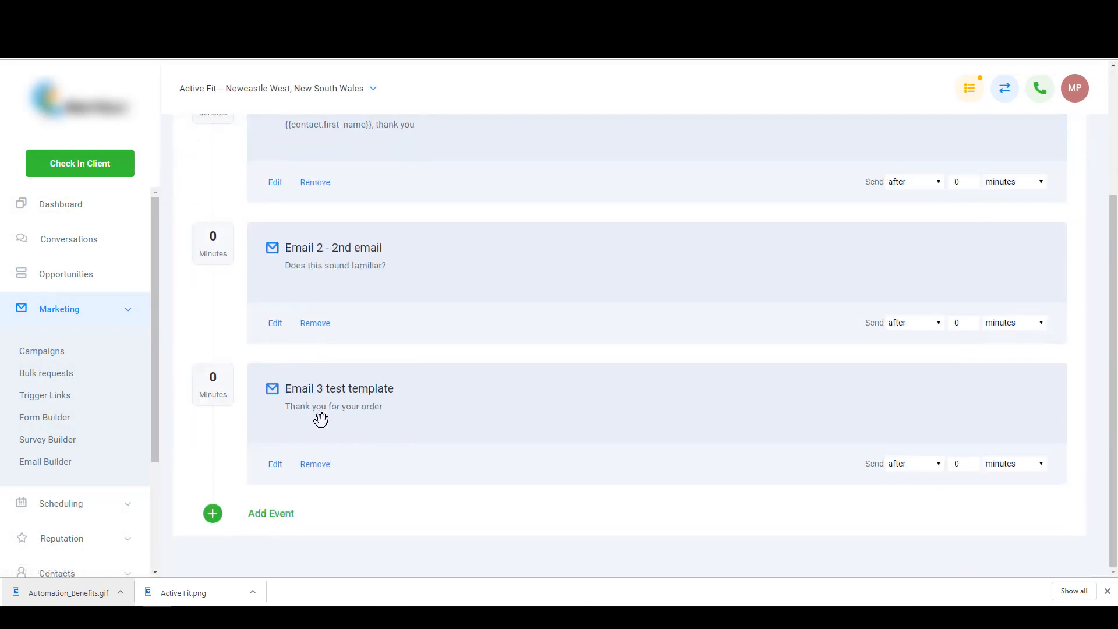
left_click(275, 464)
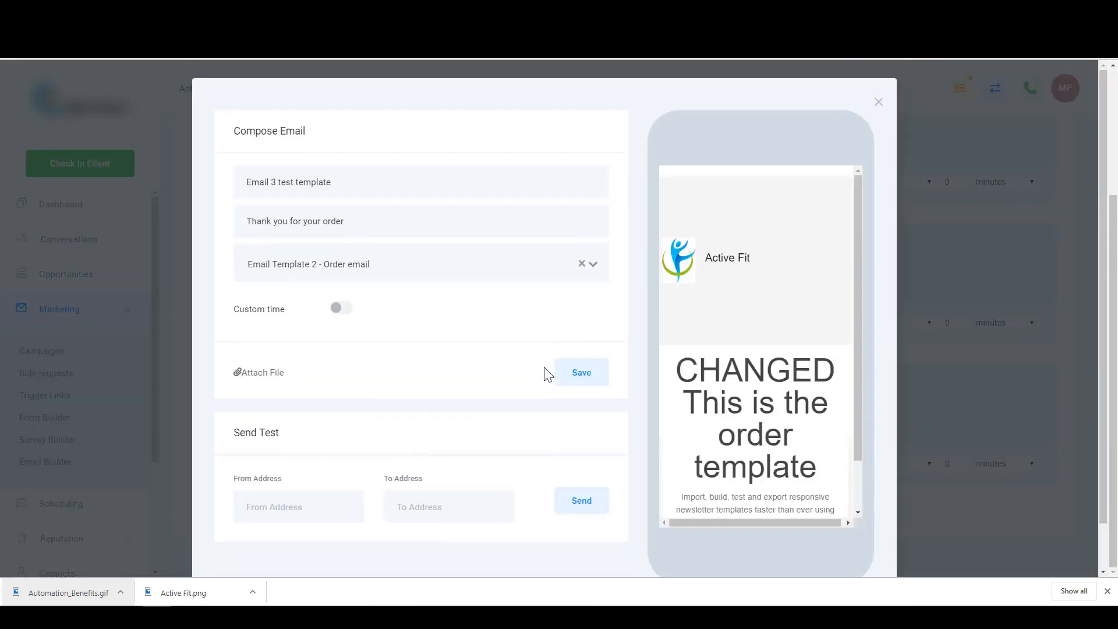
double_click(759, 369)
left_click(728, 363)
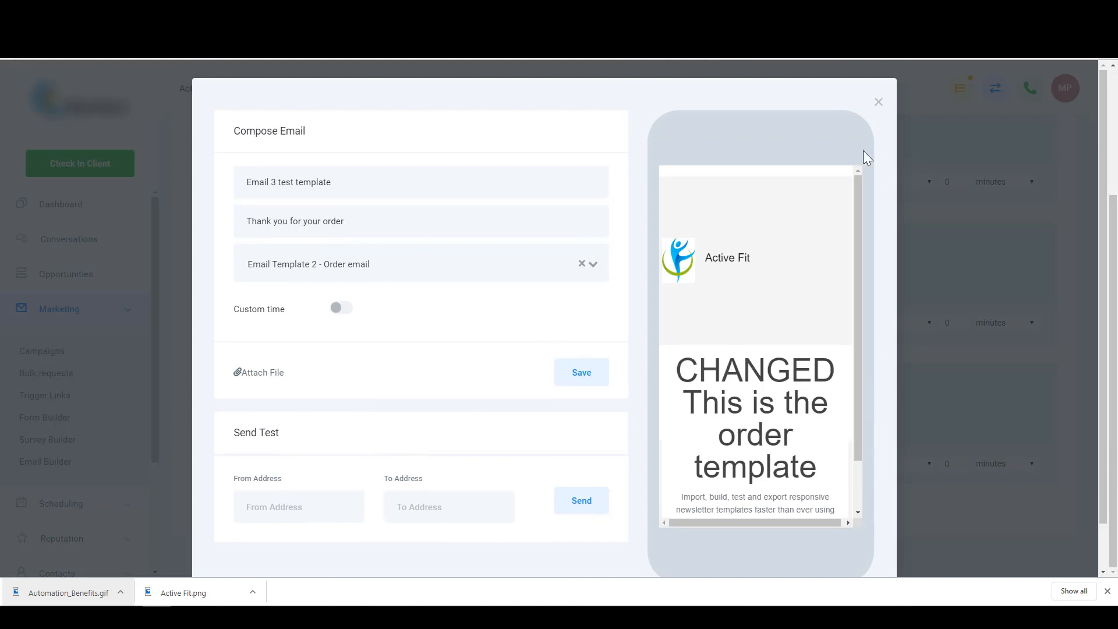
left_click(879, 103)
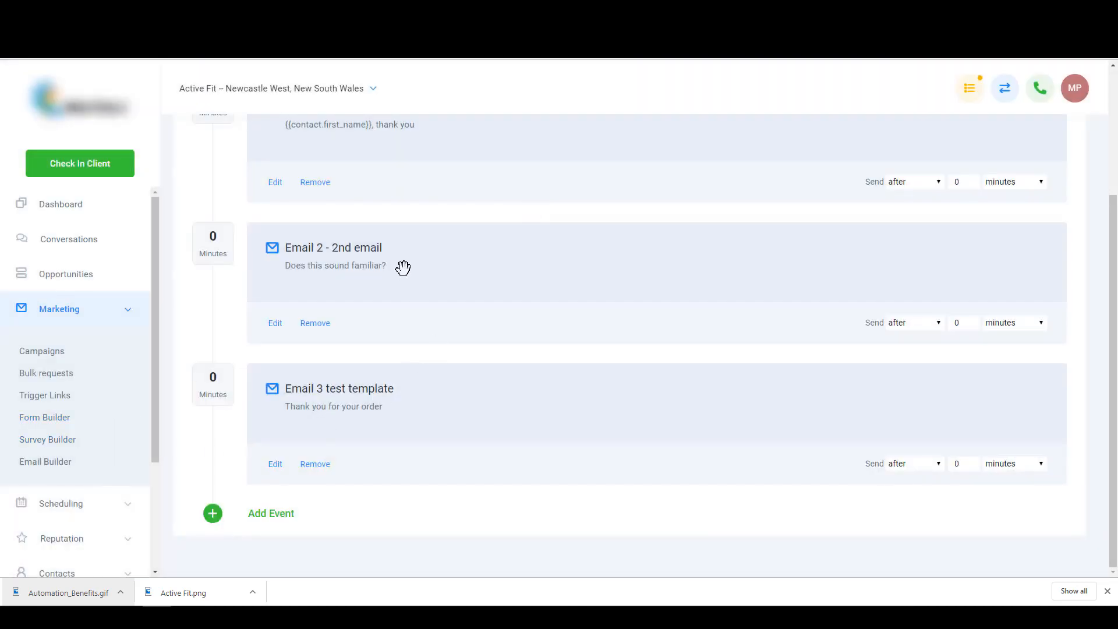
- Review the campaign's first email and close it without changes
scroll(403, 267, "up", 3)
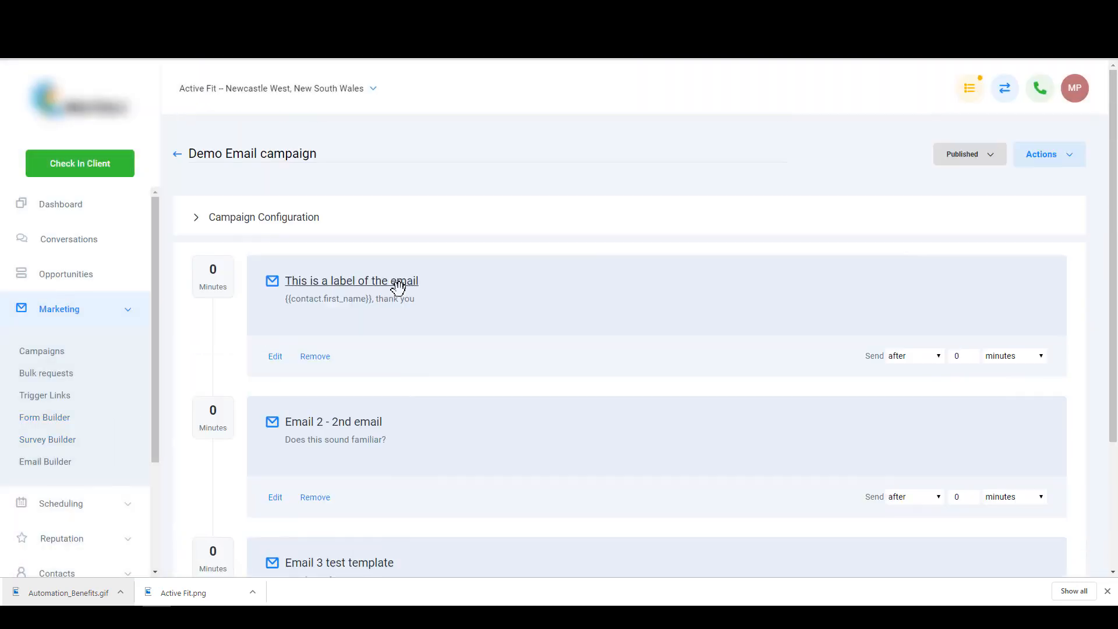
left_click(276, 358)
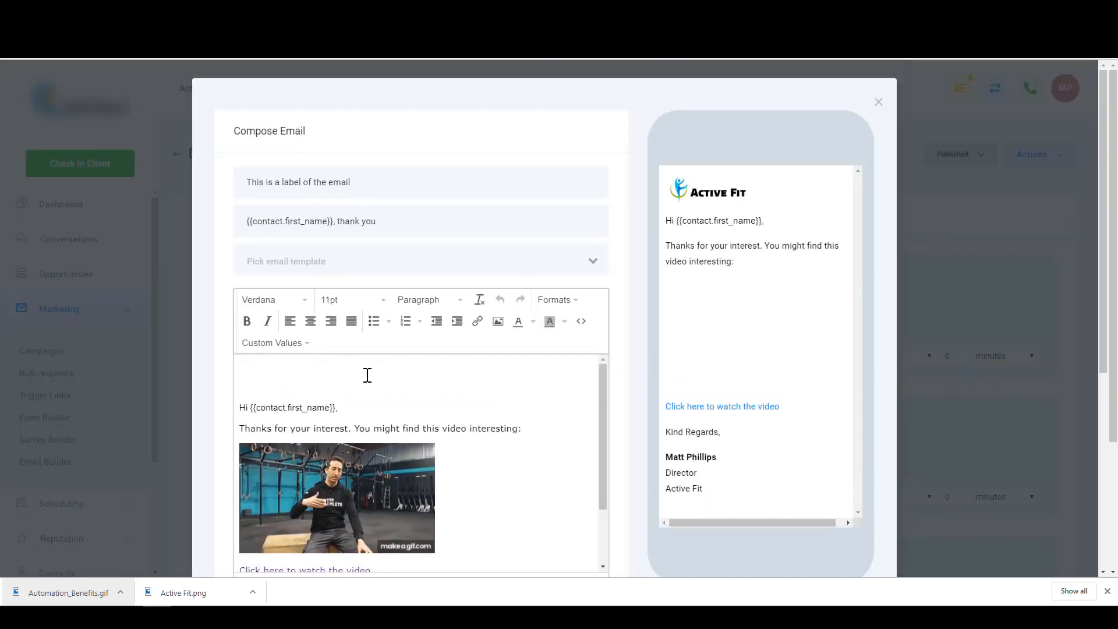
scroll(406, 374, "down", 3)
scroll(445, 399, "up", 3)
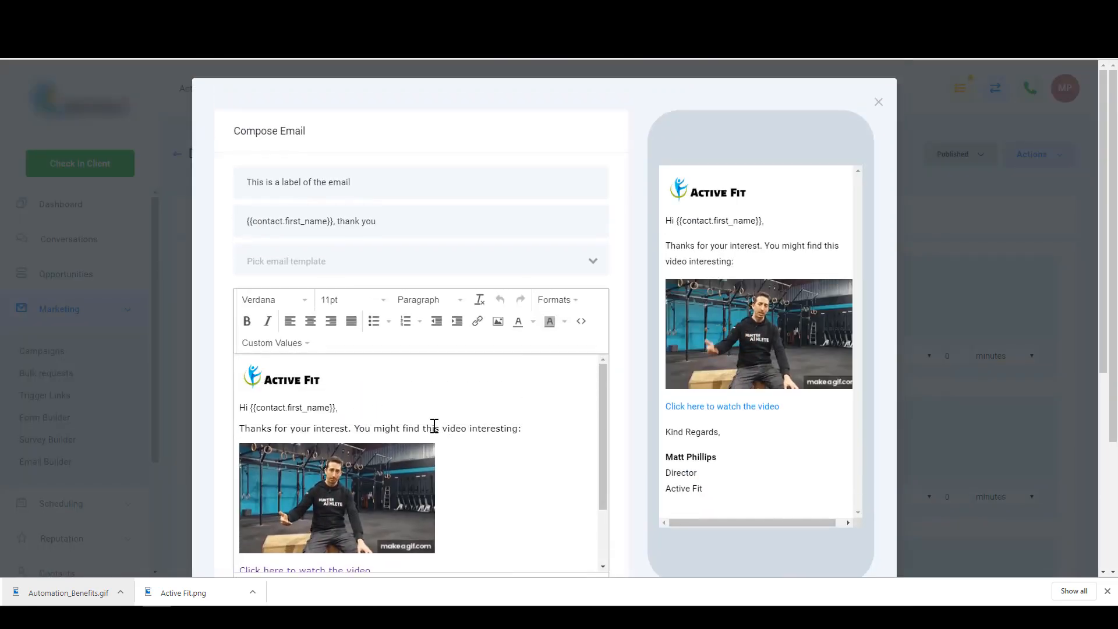
scroll(457, 417, "down", 1)
scroll(466, 425, "down", 2)
key("ctrl+a")
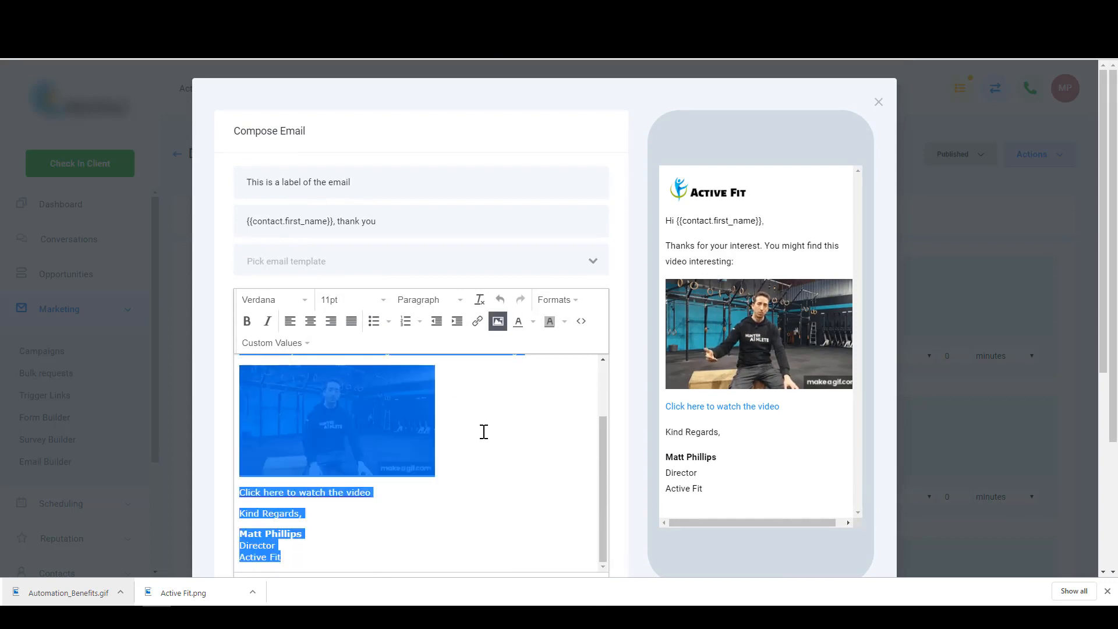
left_click(492, 432)
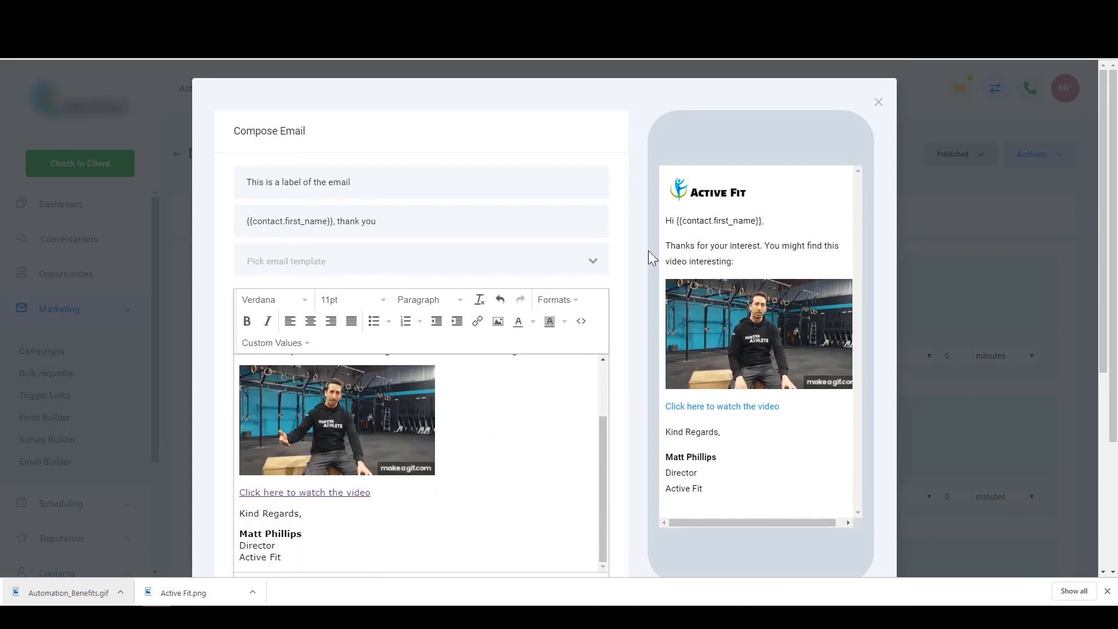
left_click(878, 104)
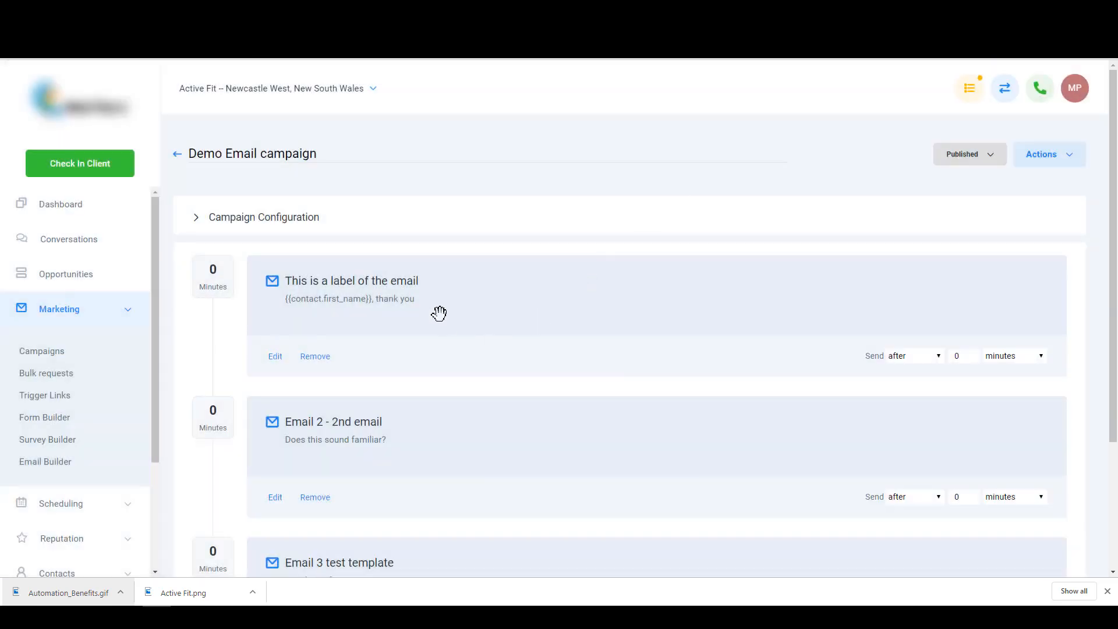